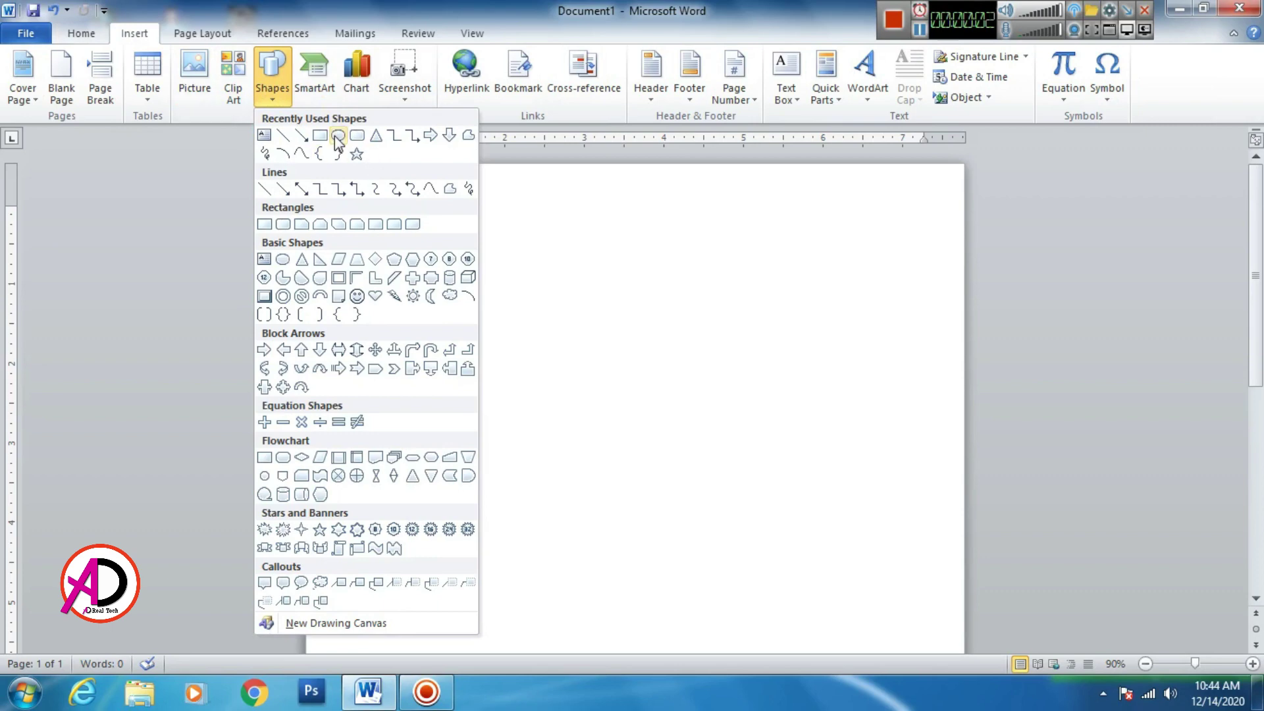
Draw an ellipse about 4.12" high and 10.33" wide, positioned so its lower curve spans the top edge of the page.
click(338, 135)
mouse_move(413, 225)
mouse_down()
mouse_move(811, 512)
mouse_move(540, 176)
mouse_move(637, 241)
mouse_up()
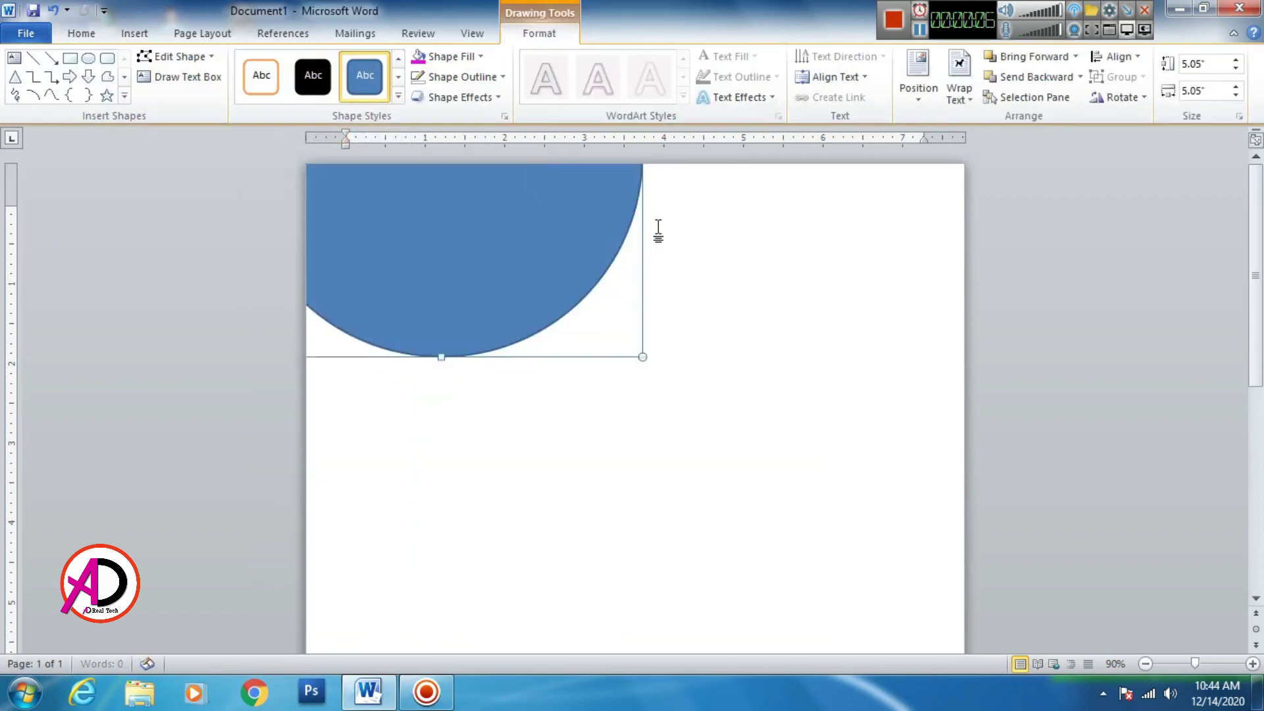
drag(642, 356, 1062, 282)
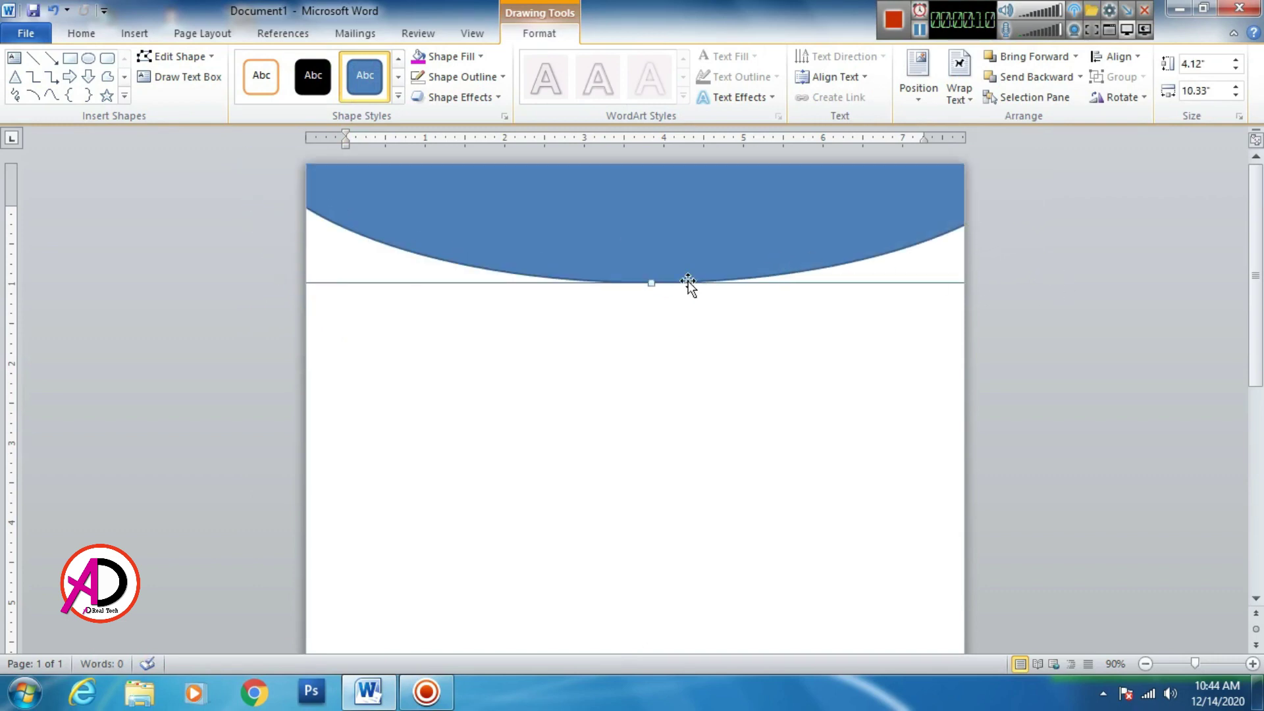
drag(688, 284, 618, 206)
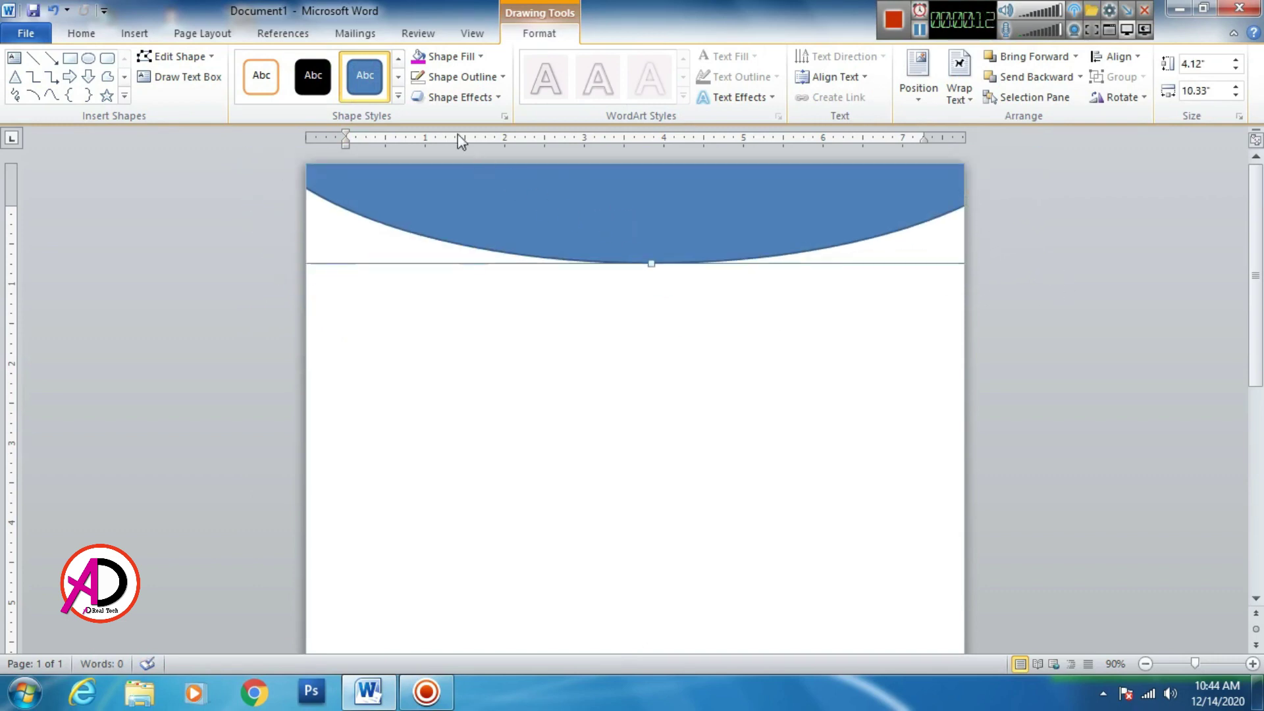
Fill the ellipse with the recently used bright cyan and remove its outline.
click(451, 58)
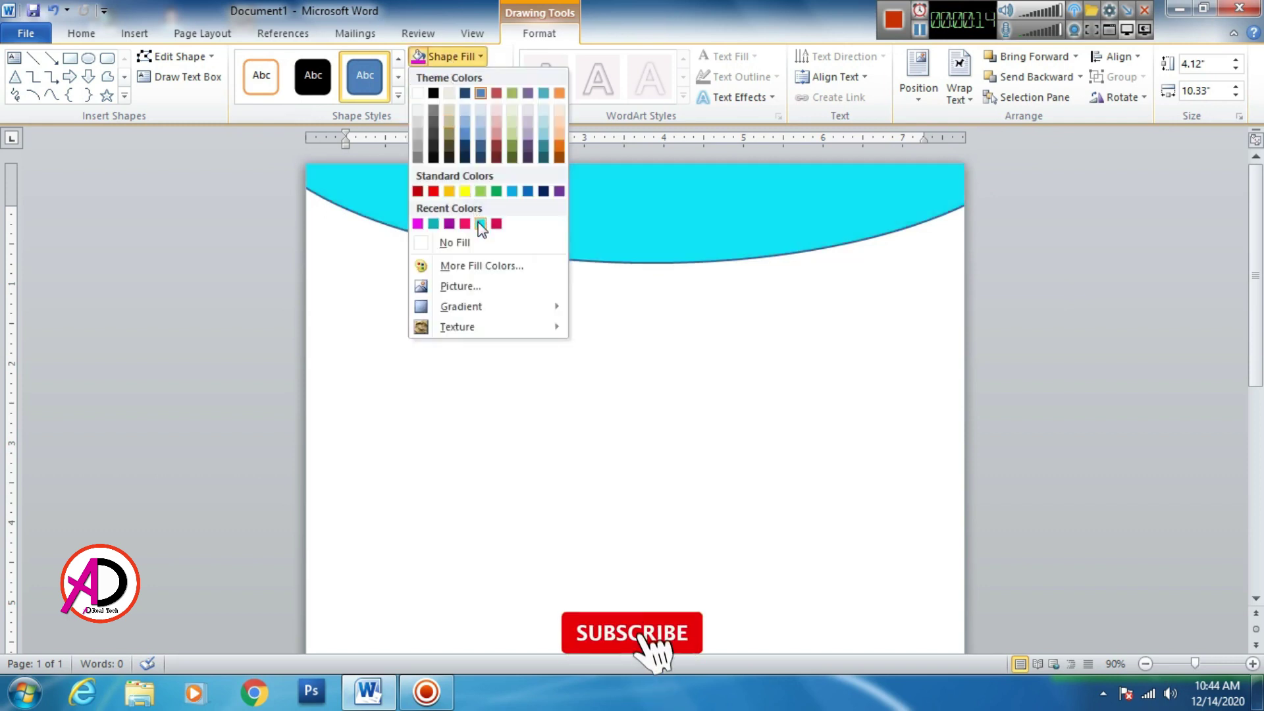
click(481, 224)
click(452, 77)
click(471, 262)
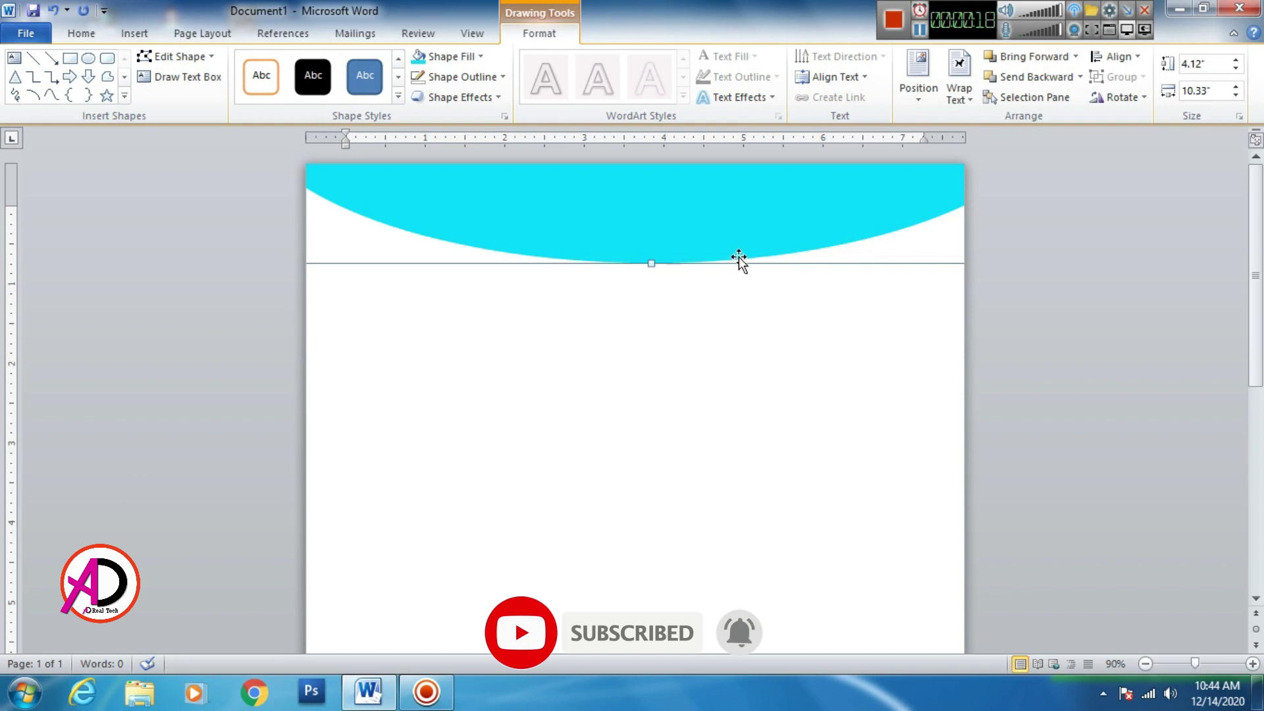
Duplicate the cyan ellipse, fill the copy with orange-yellow RGB 252, 201, 12, send it backward and offset it down and right.
drag(731, 263, 744, 275)
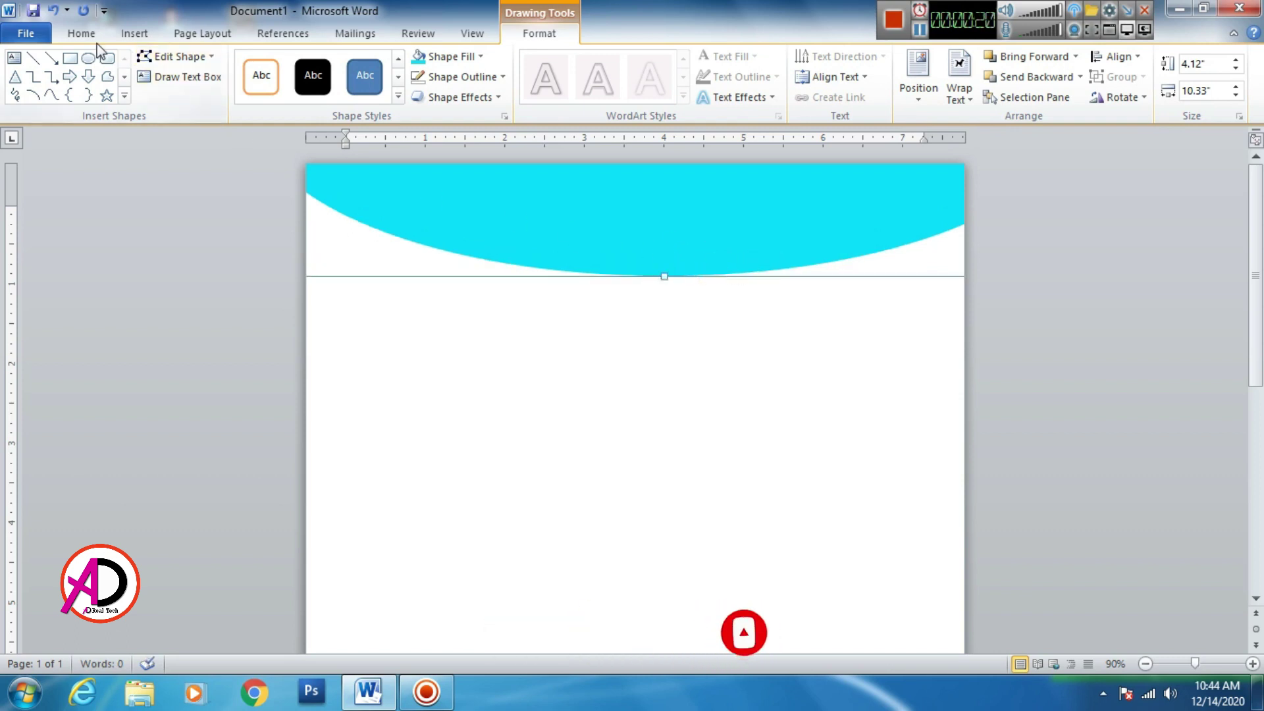
click(461, 58)
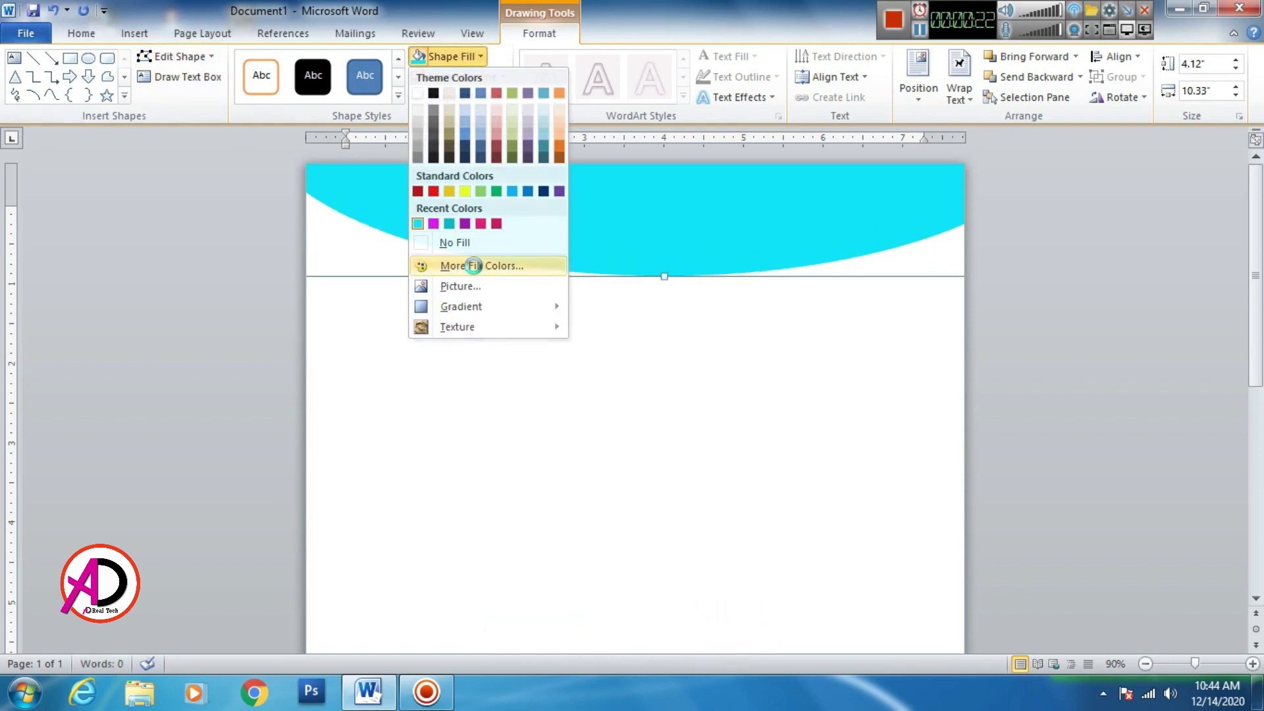
click(473, 266)
click(743, 217)
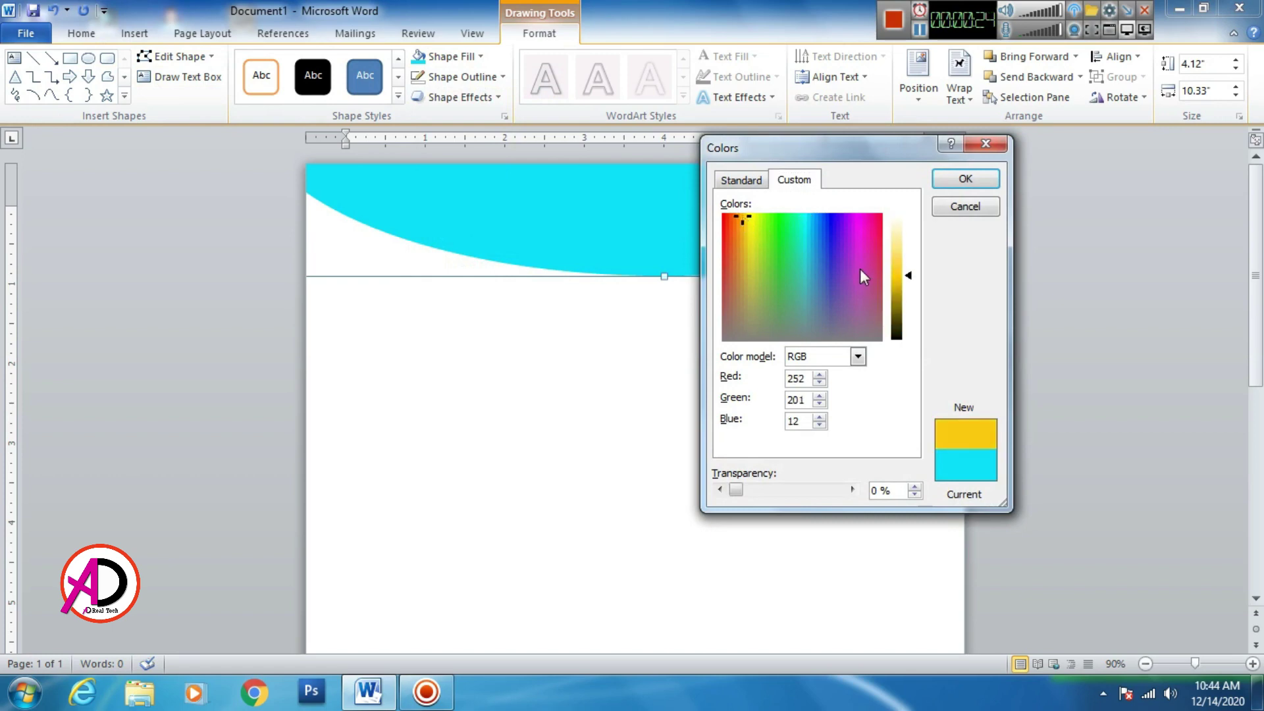
click(966, 189)
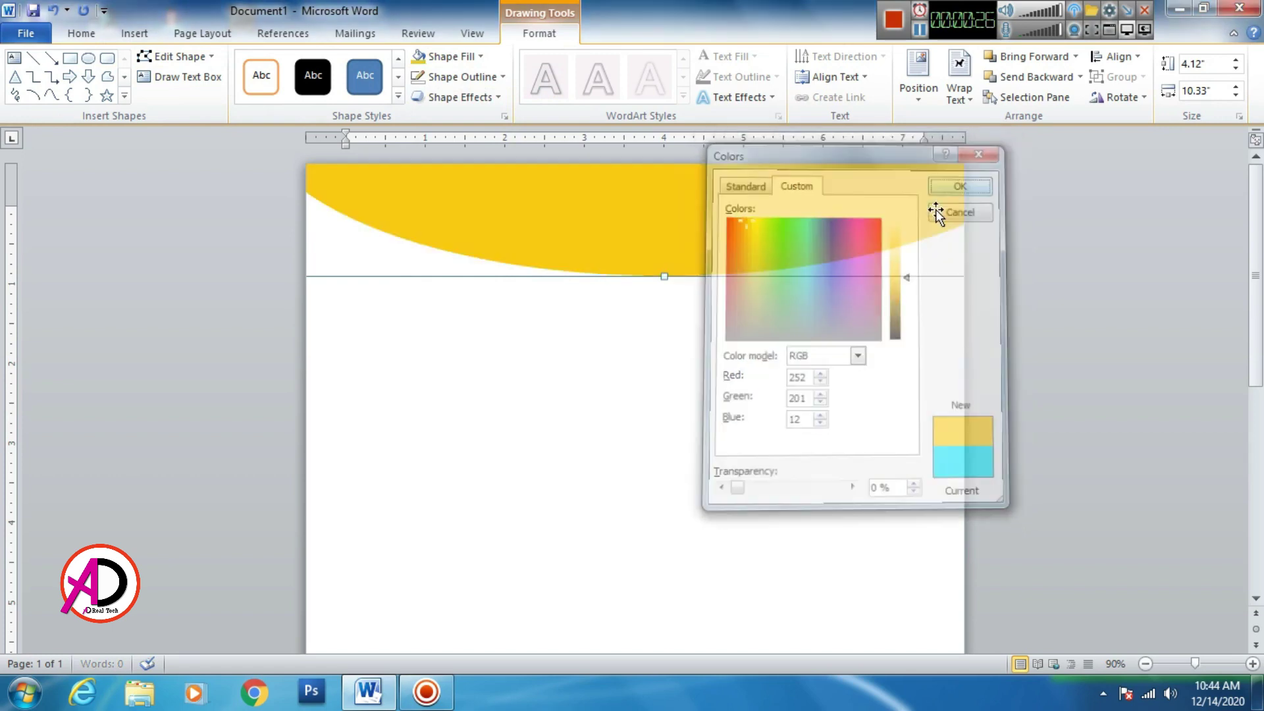
click(1001, 79)
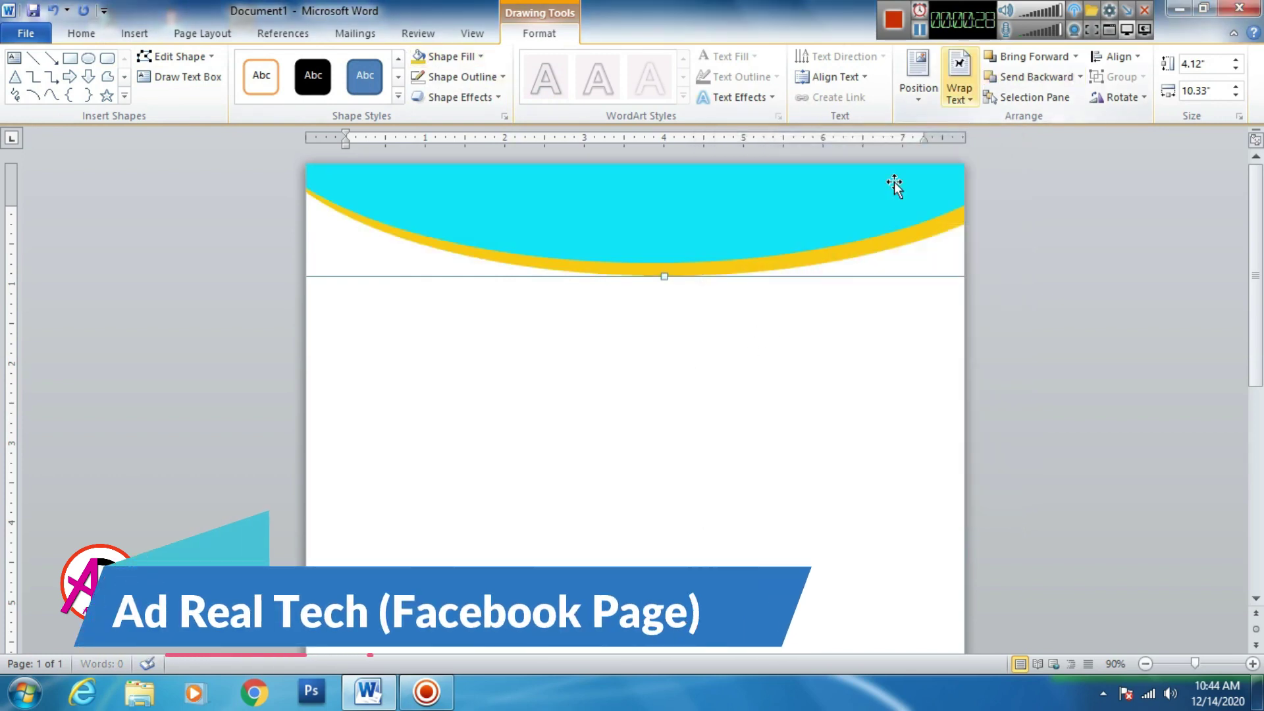
drag(790, 260, 853, 262)
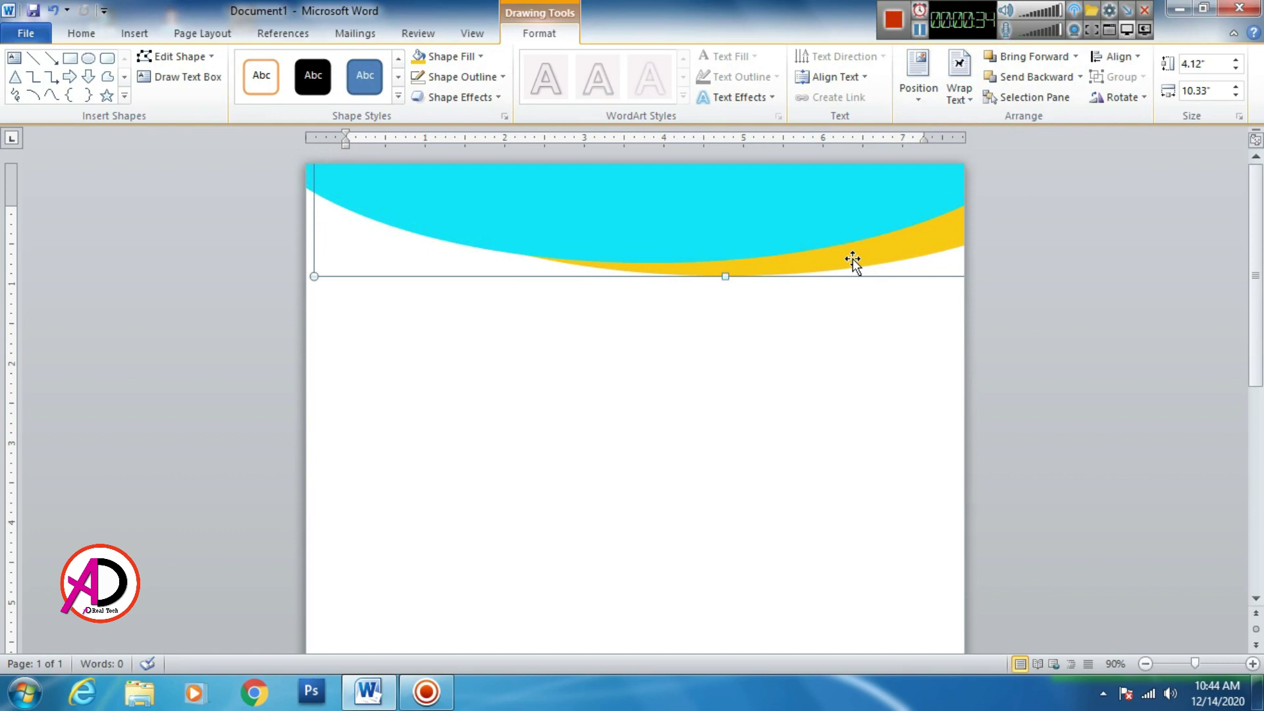
Duplicate the orange-yellow ellipse, fill the copy with standard yellow, and place it behind and slightly below the other ellipses.
drag(853, 259, 864, 257)
key(ctrl+z)
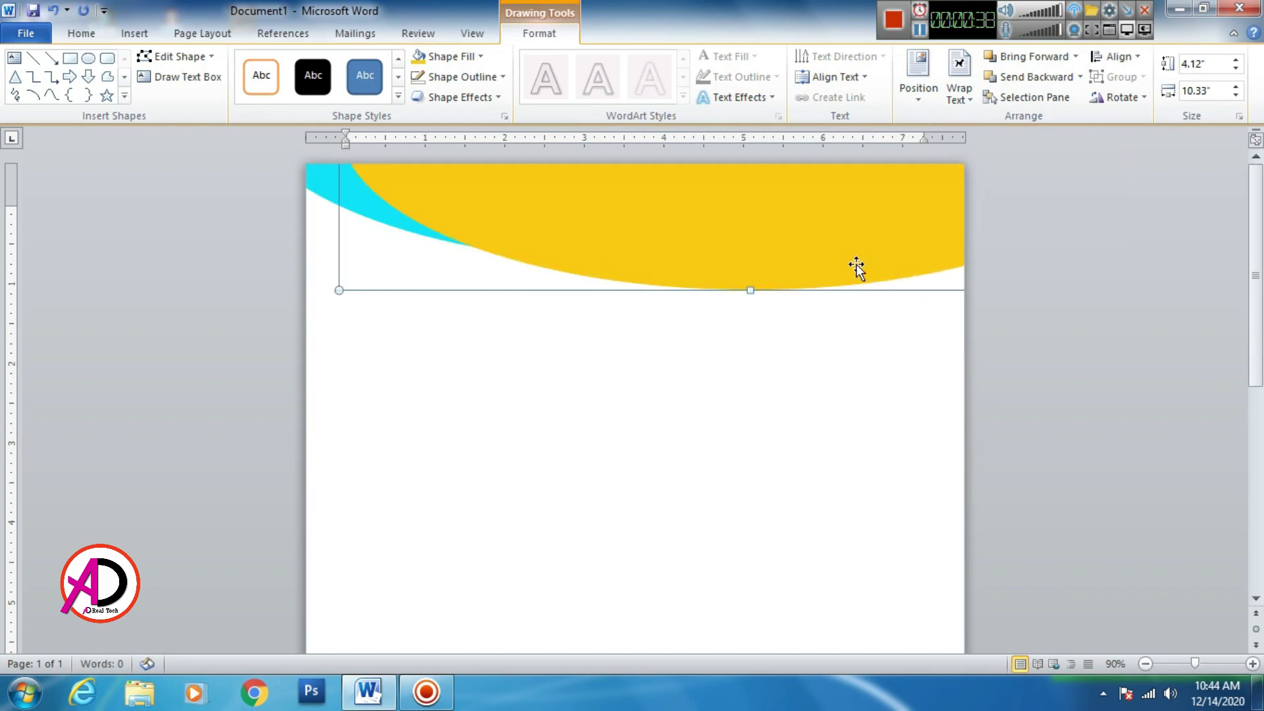
click(453, 58)
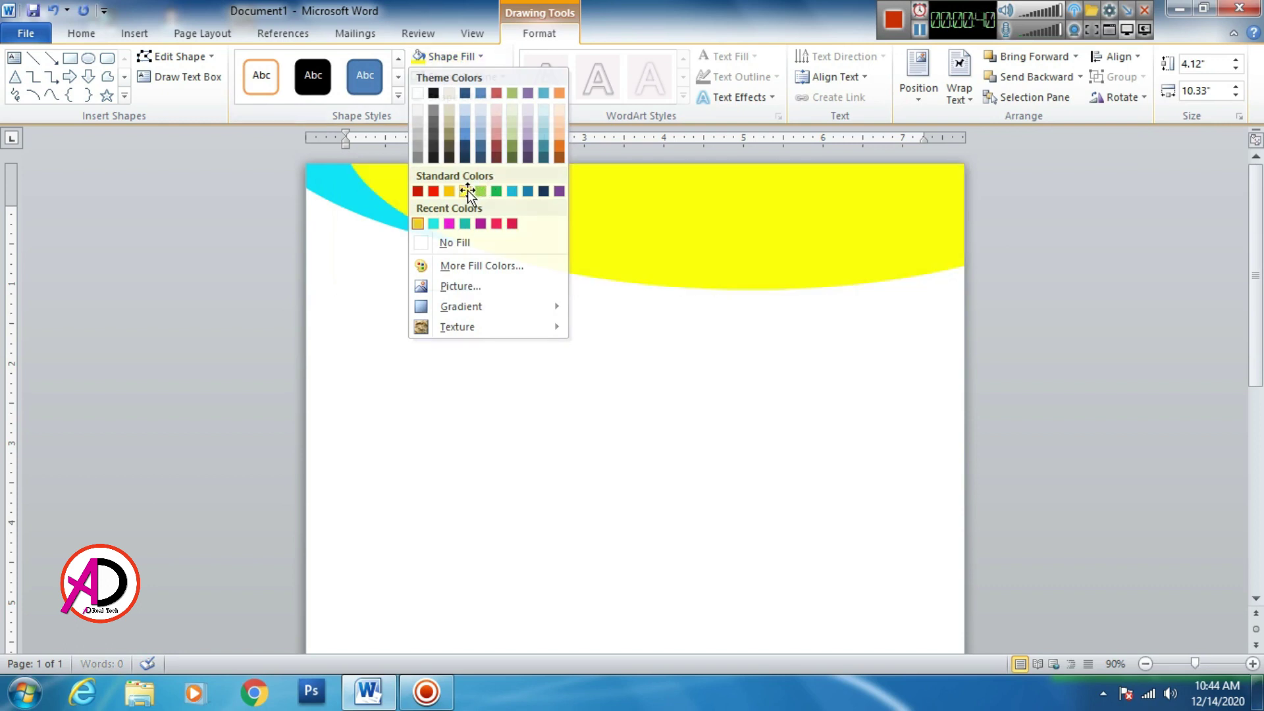
click(465, 191)
click(1014, 77)
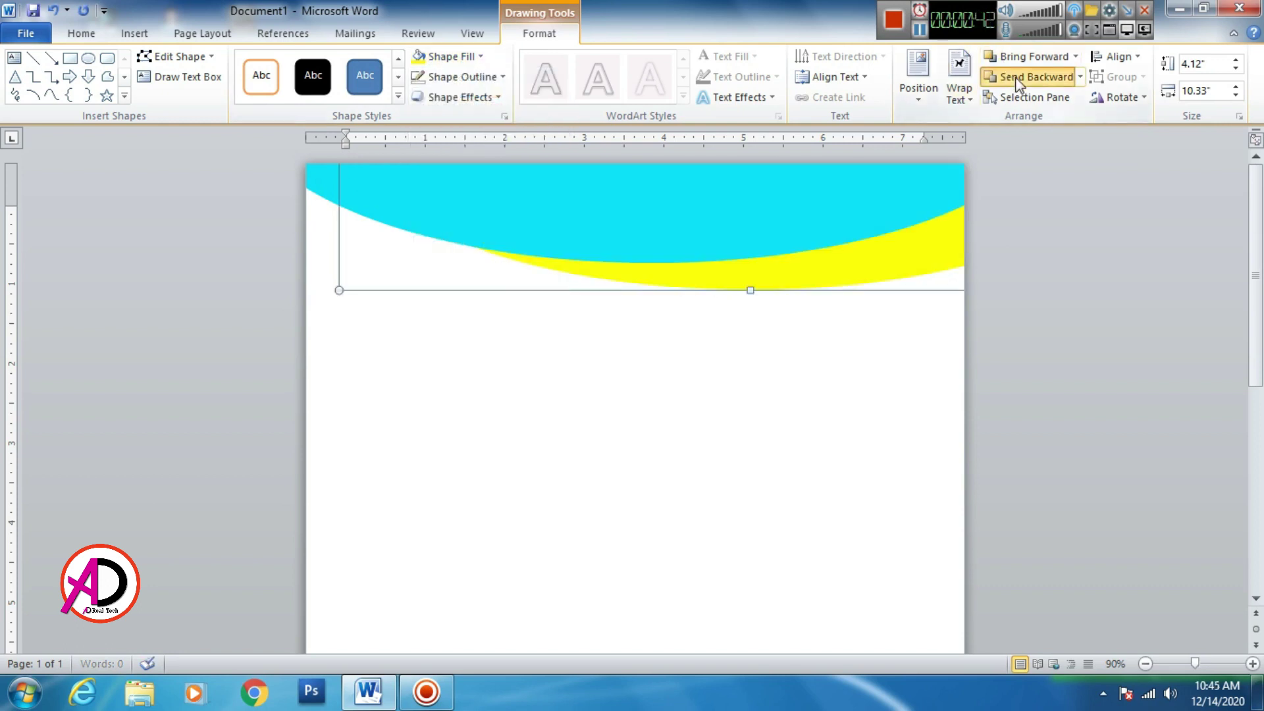
drag(820, 285, 857, 280)
Nudge the cyan ellipse upward to expose a wider orange-yellow band beneath it.
click(798, 220)
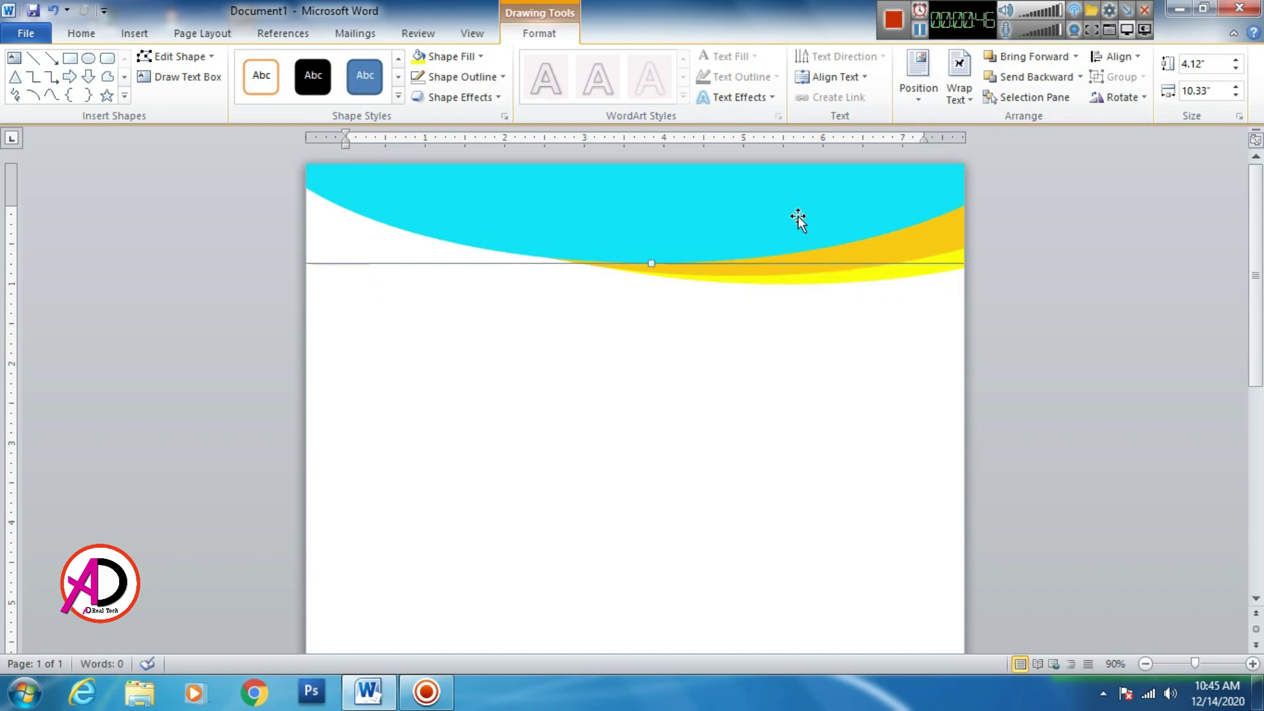
key(Up)
key(Up)
key(Up)
key(Up)
key(Up)
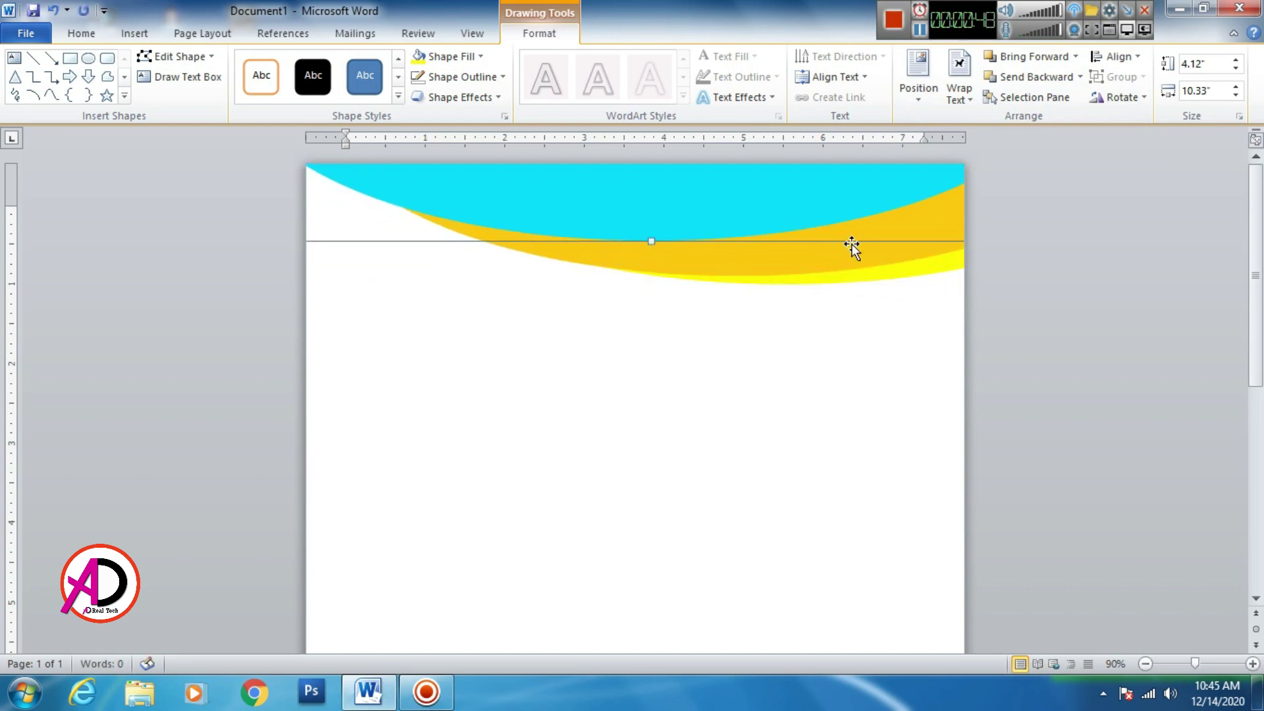
key(Up)
key(Up)
key(Up)
Nudge the orange-yellow ellipse upward to widen the yellow band below it.
click(847, 251)
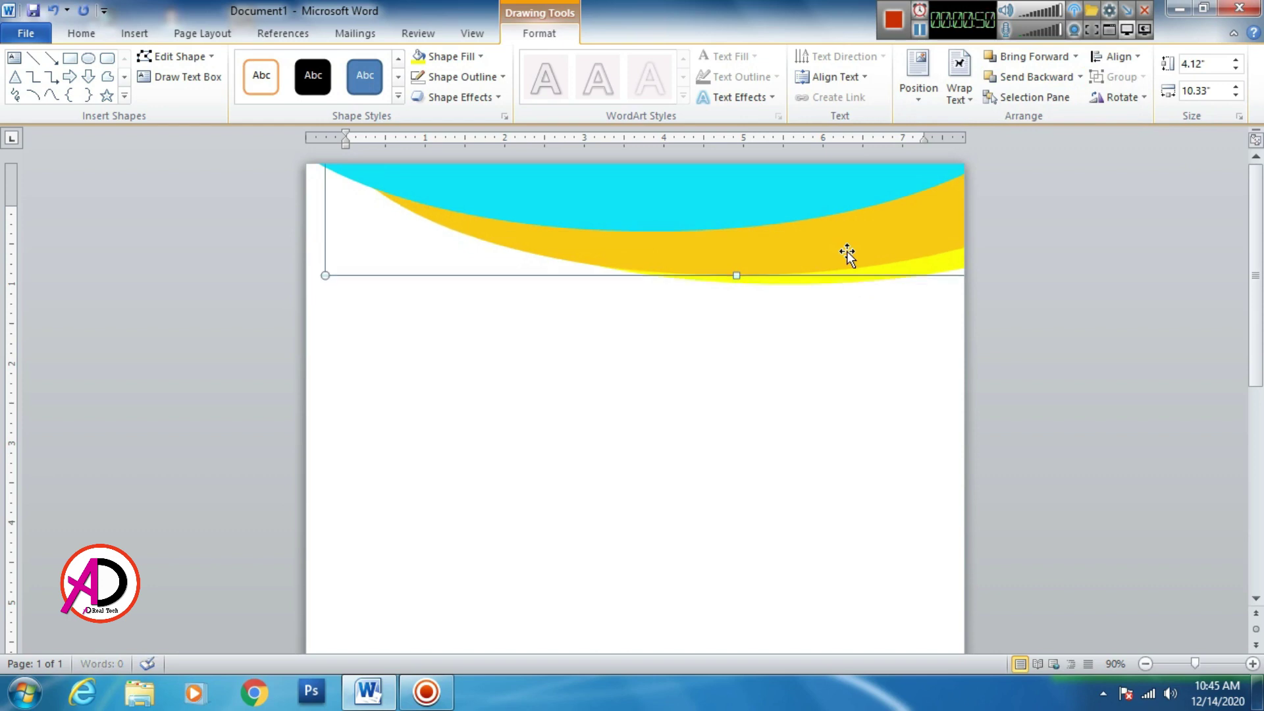
key(Up)
key(Up)
key(Up)
key(Up)
key(Up)
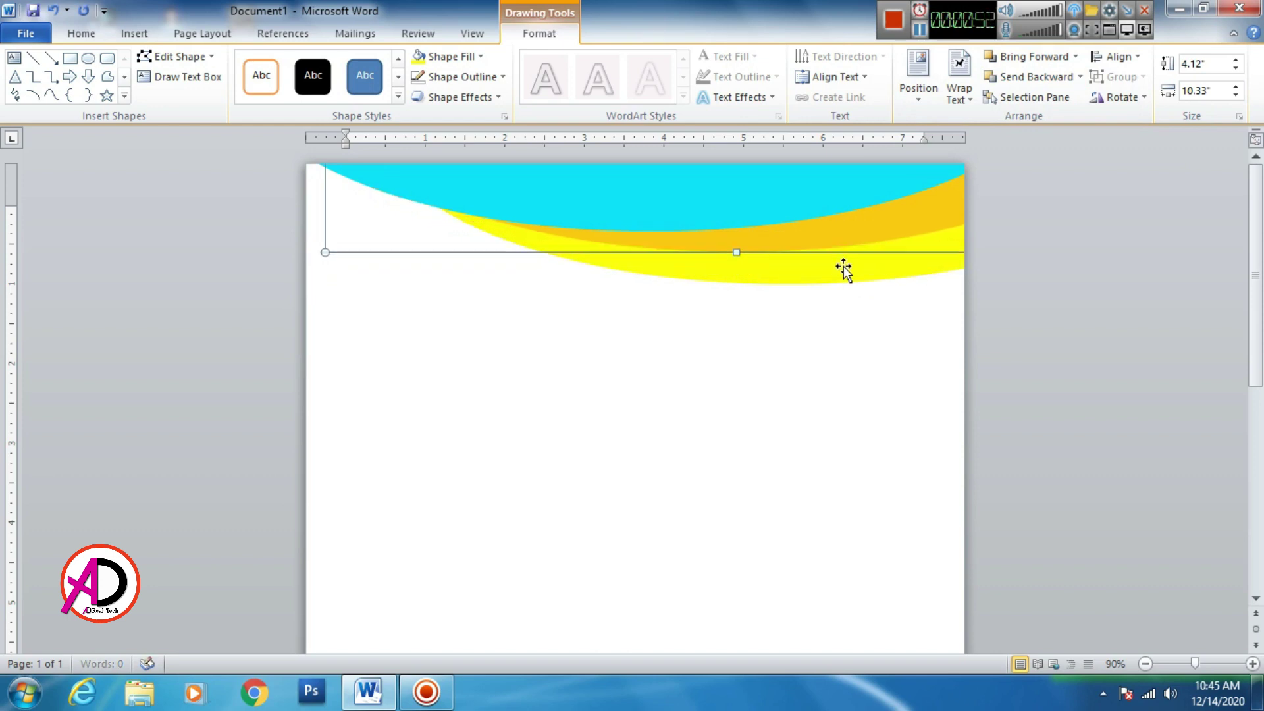
Nudge the yellow ellipse upward to narrow its band under the orange-yellow one, and deselect it.
click(844, 267)
key(Up)
key(Up)
key(Up)
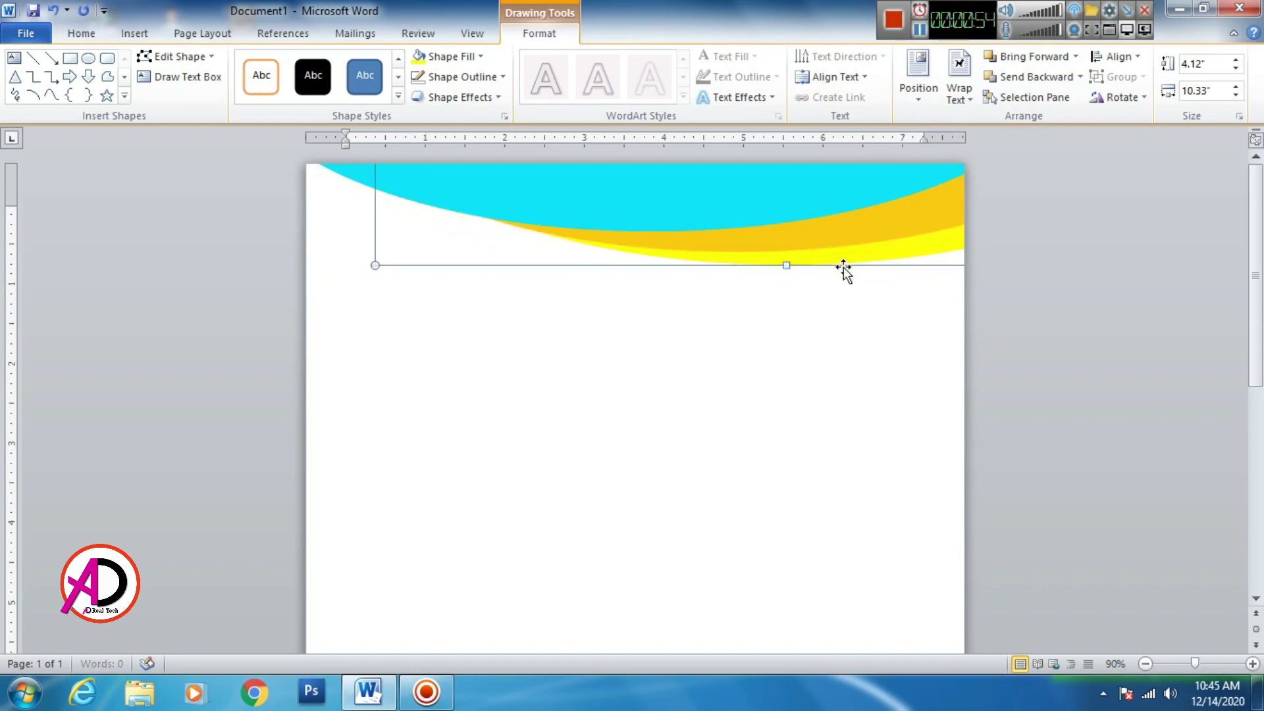
click(831, 319)
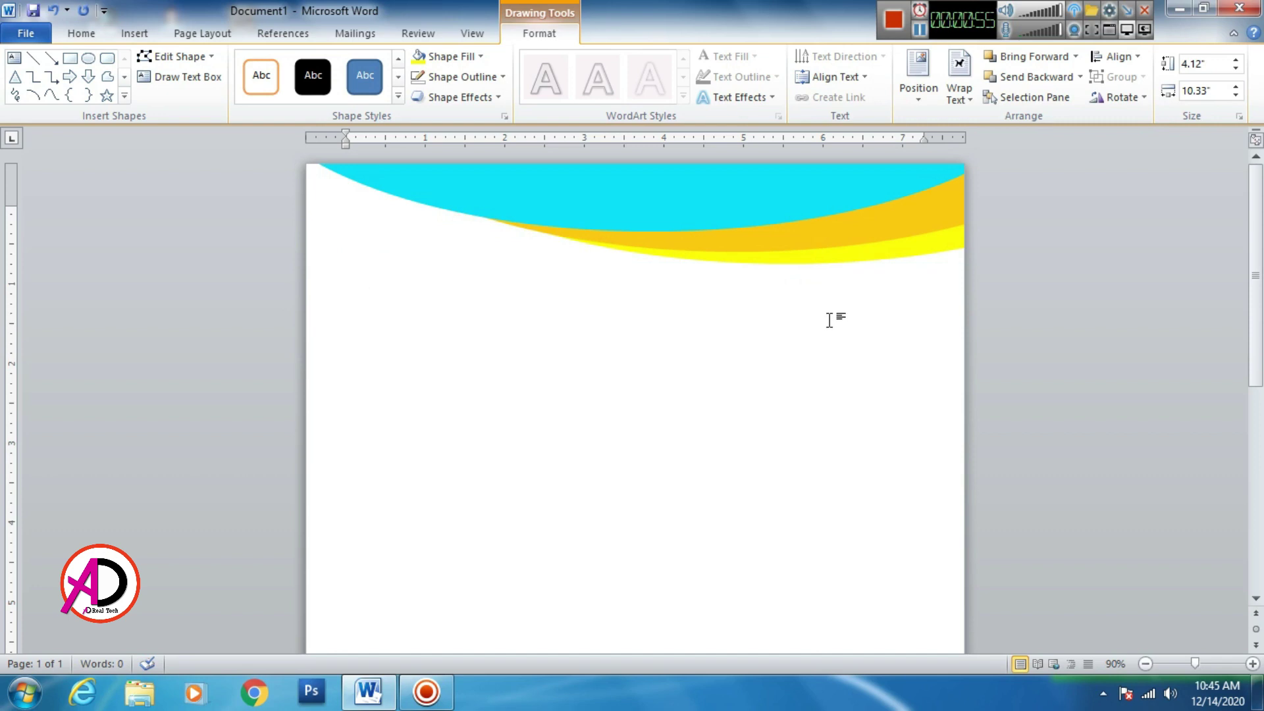
Duplicate the cyan ellipse toward the page's left side, fill the copy with magenta, send it backward and raise it slightly.
click(582, 198)
mouse_move(559, 226)
mouse_down()
mouse_move(350, 243)
mouse_move(350, 195)
mouse_move(463, 191)
mouse_move(530, 215)
mouse_up()
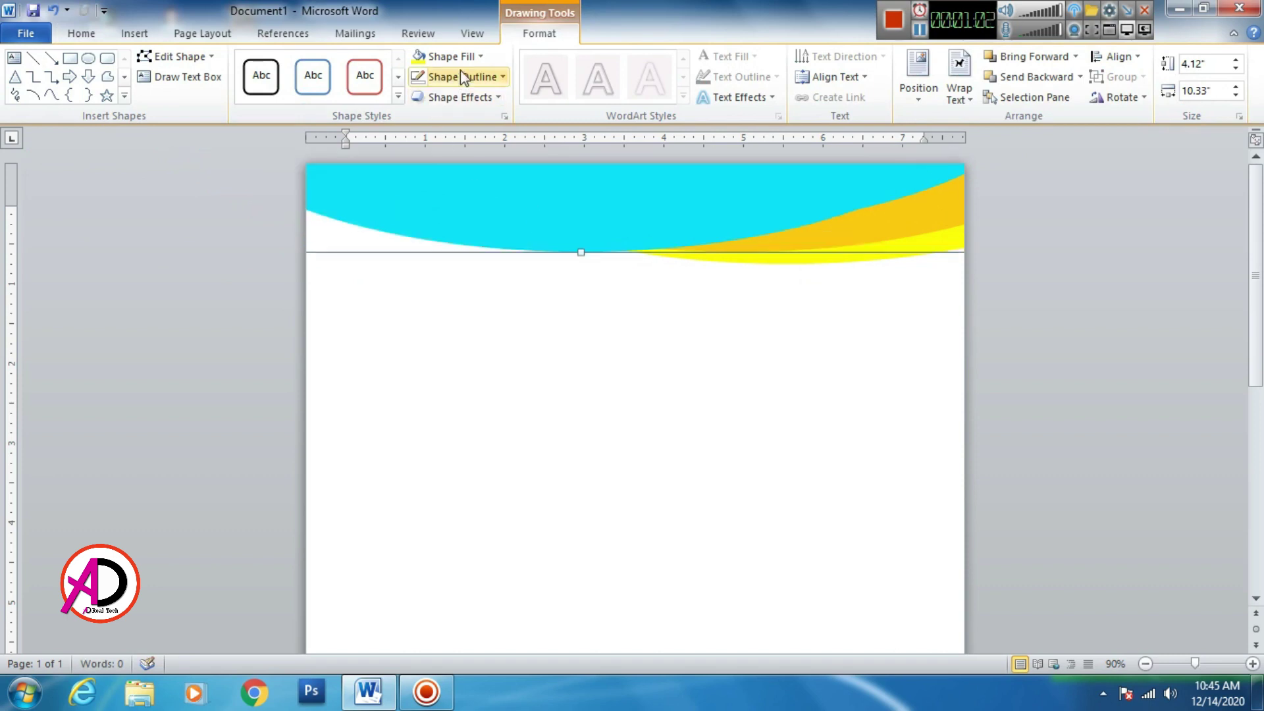
click(449, 57)
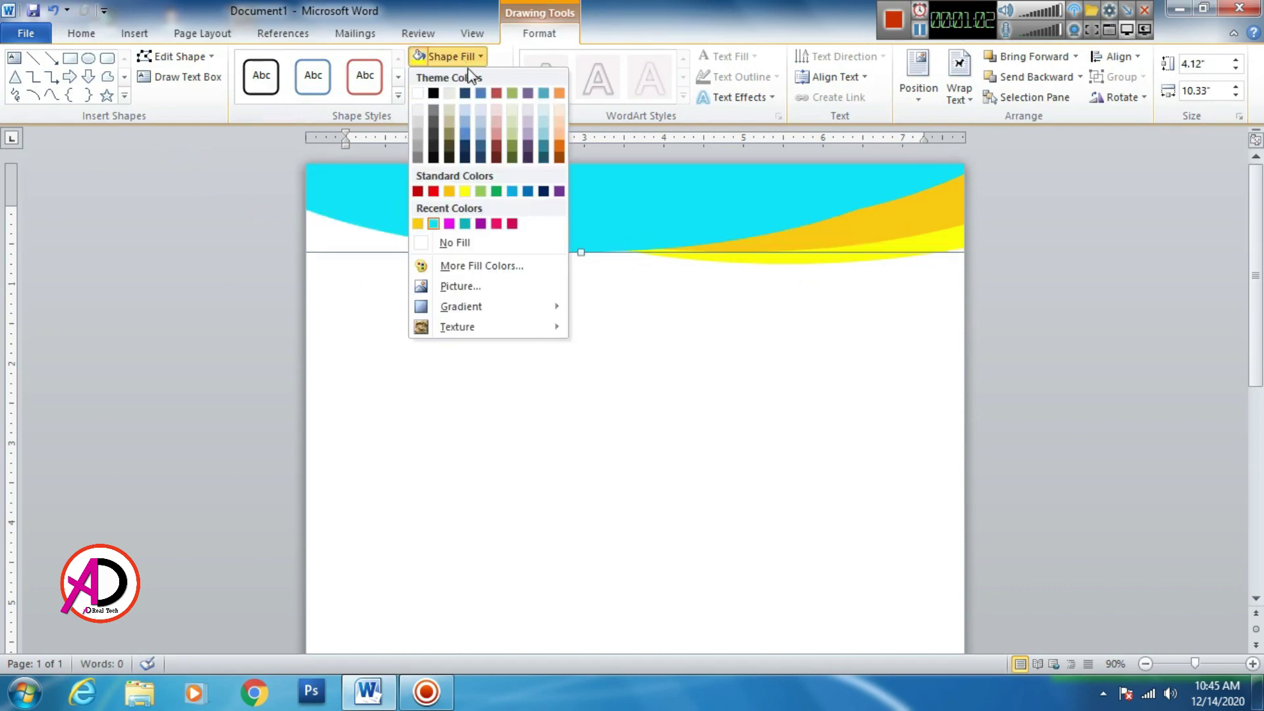
click(451, 224)
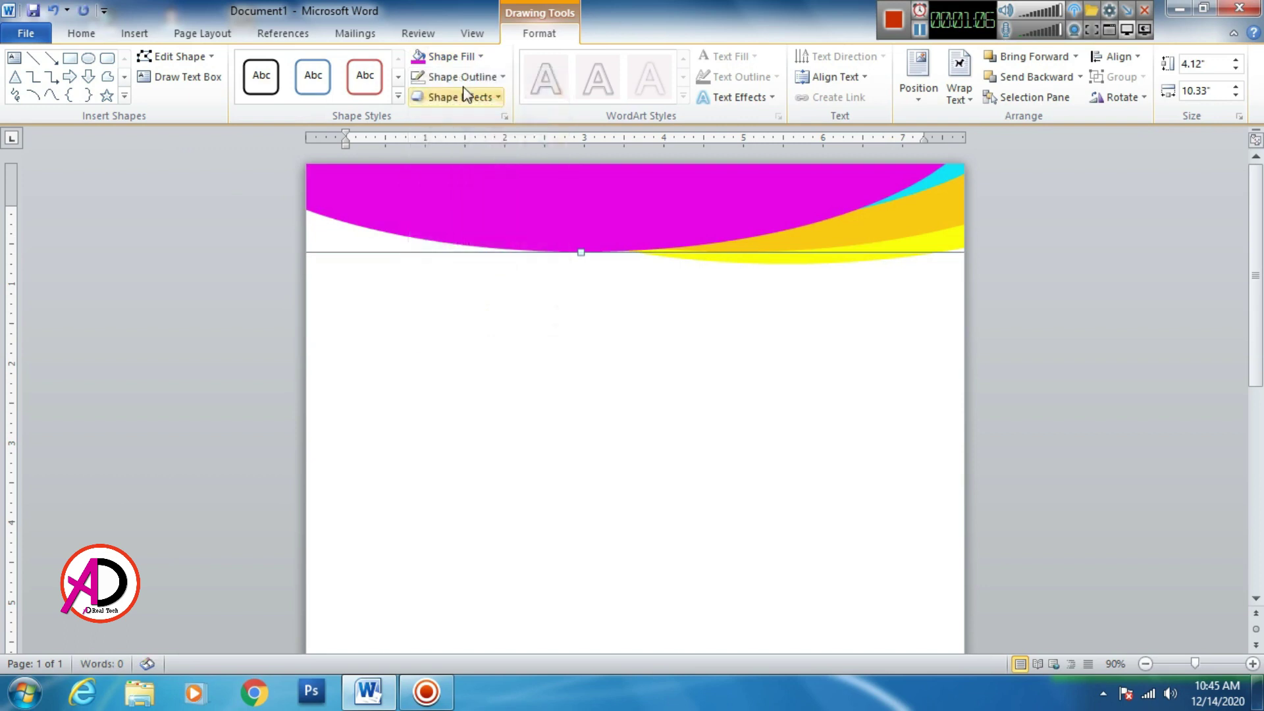
click(1027, 77)
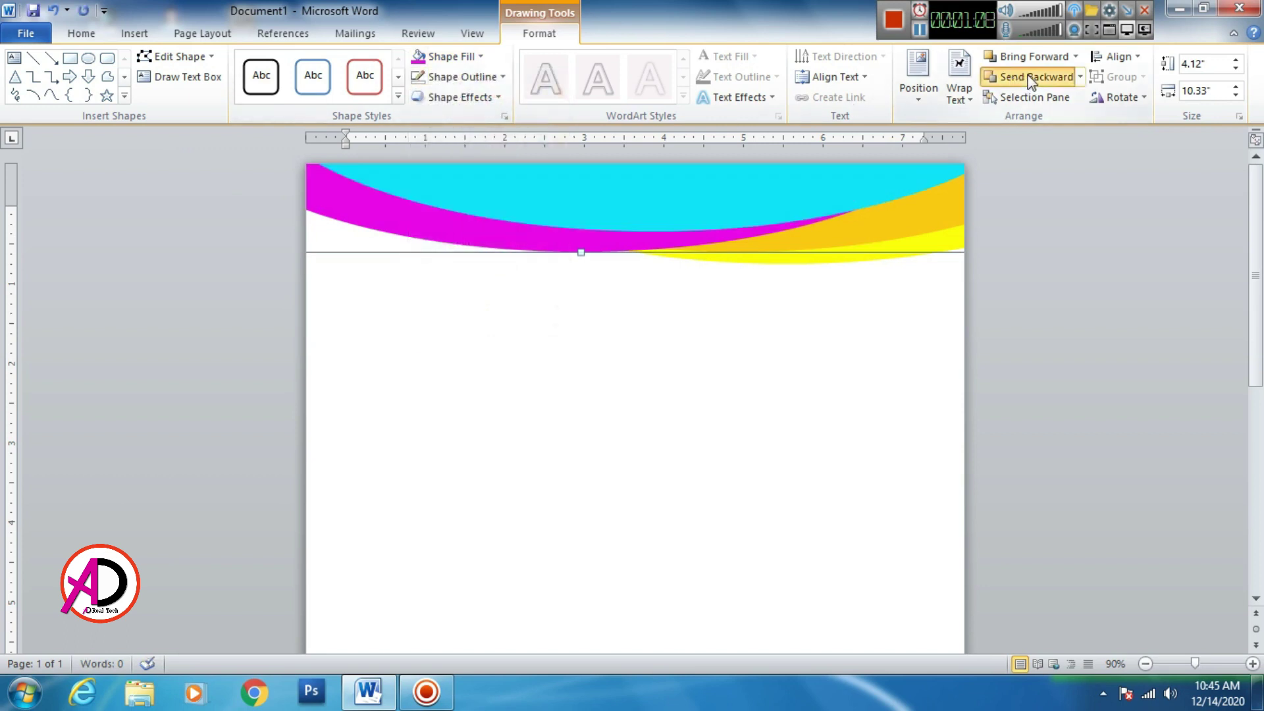
drag(478, 245, 476, 231)
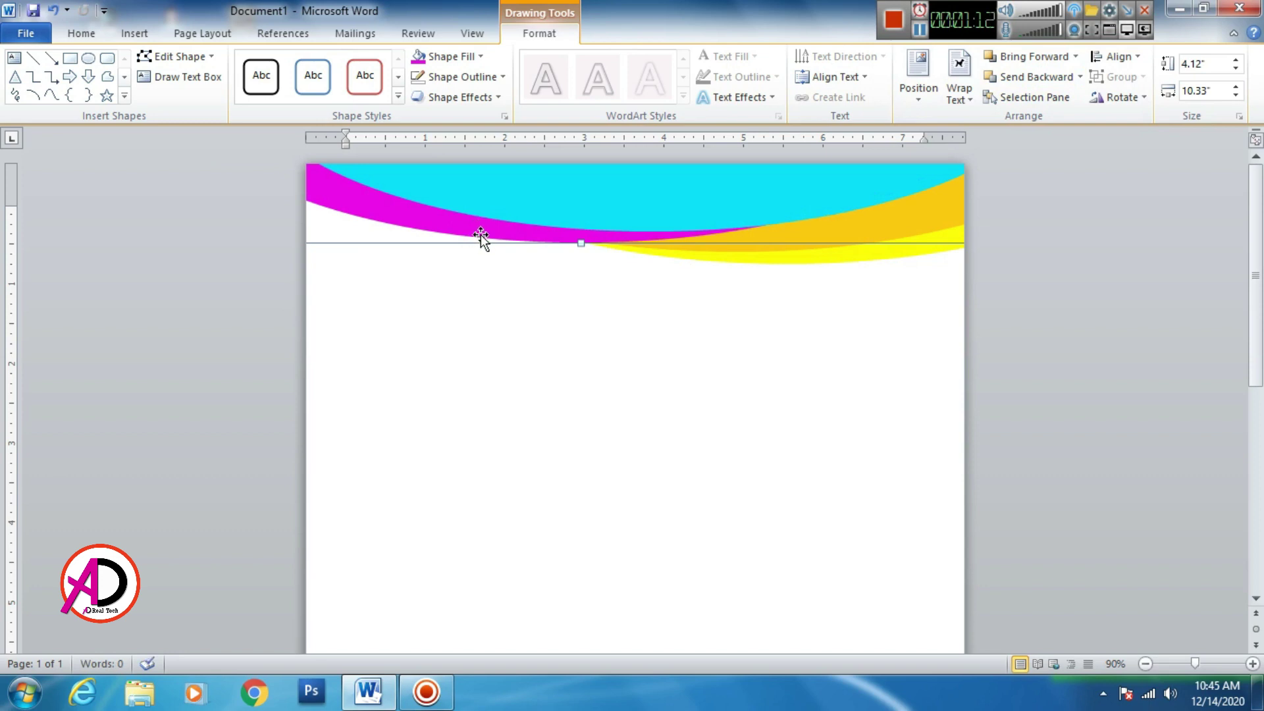
Duplicate the magenta ellipse, fill the copy with purple, send it behind the magenta one and offset it down and left.
key(ctrl+z)
key(ctrl+z)
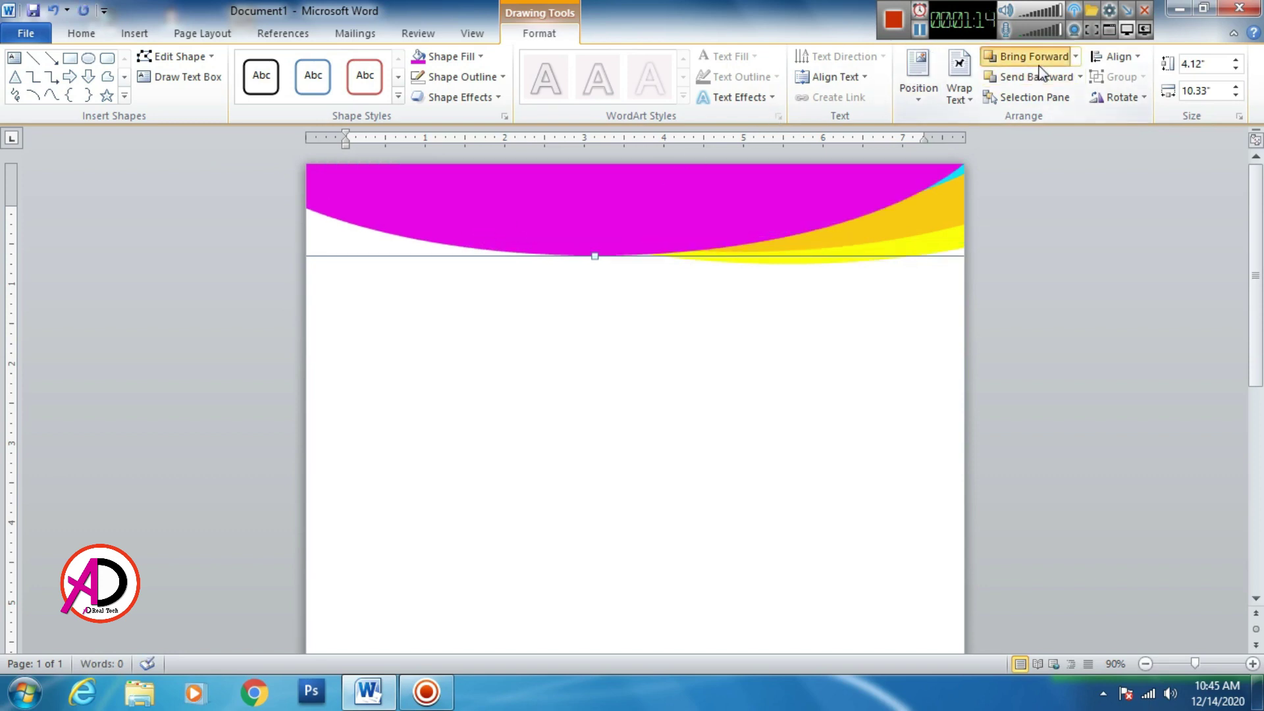
click(453, 57)
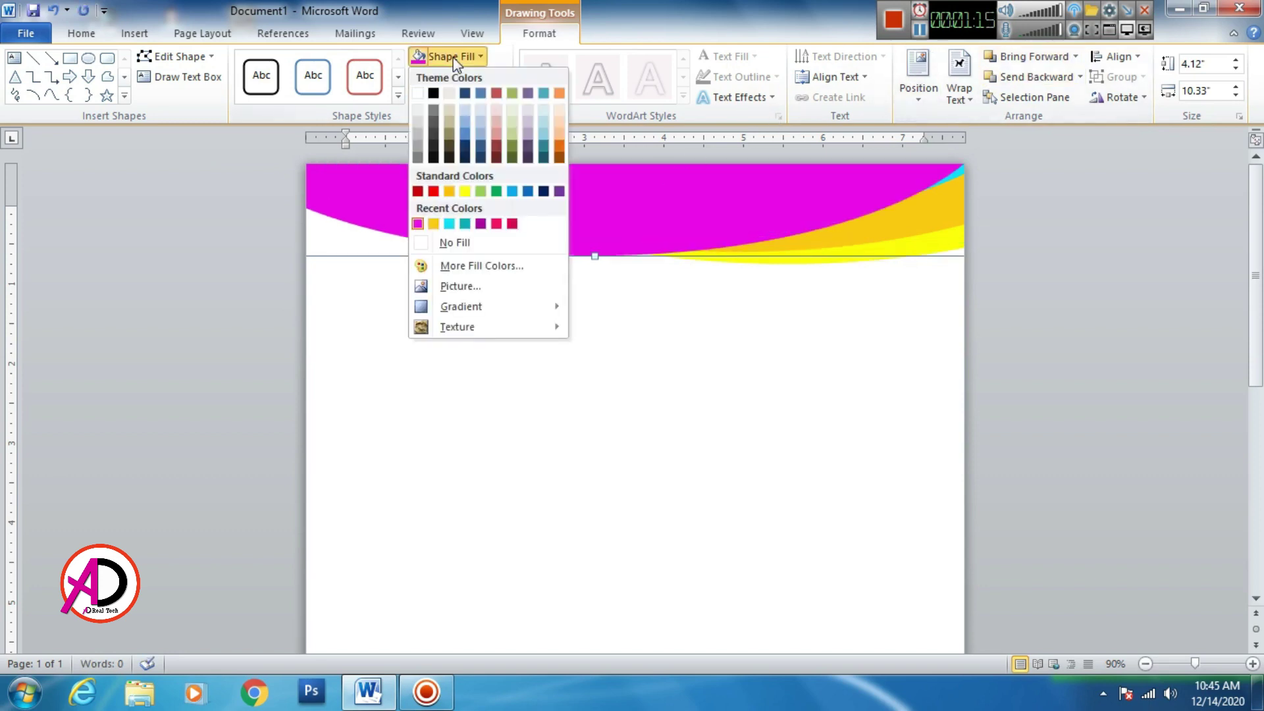
click(480, 223)
click(1037, 77)
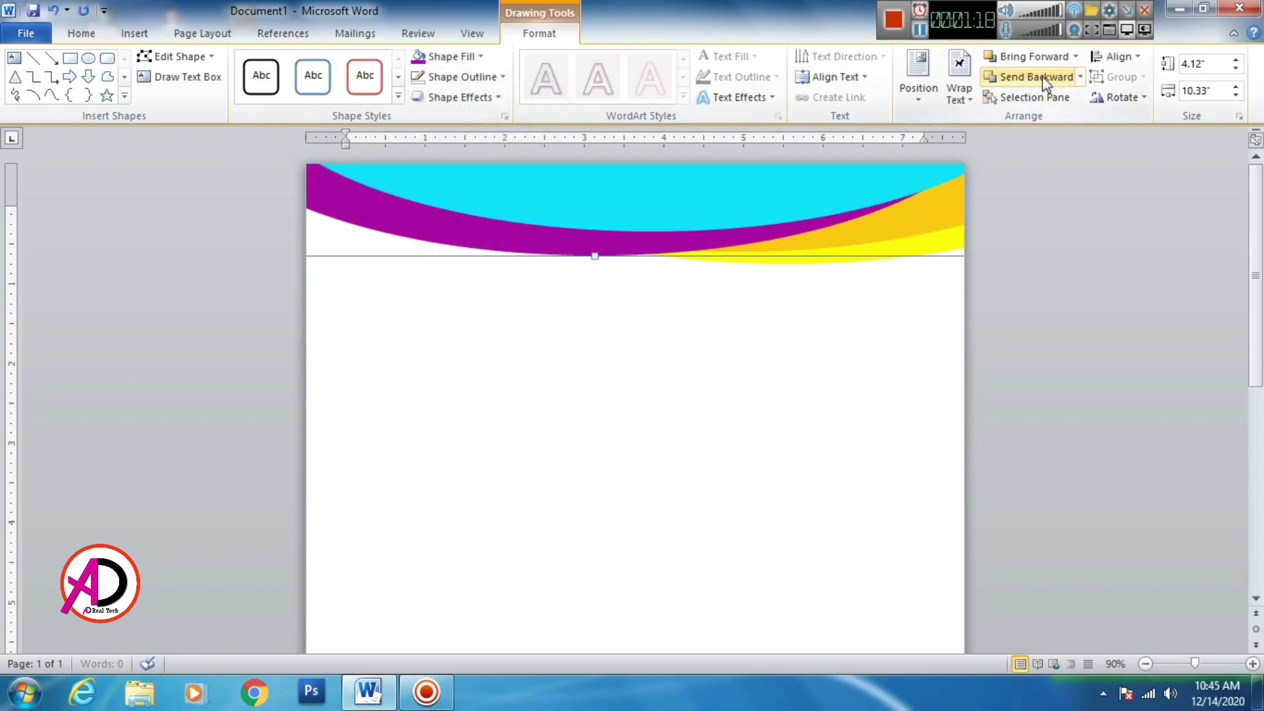
click(1040, 77)
drag(638, 248, 545, 262)
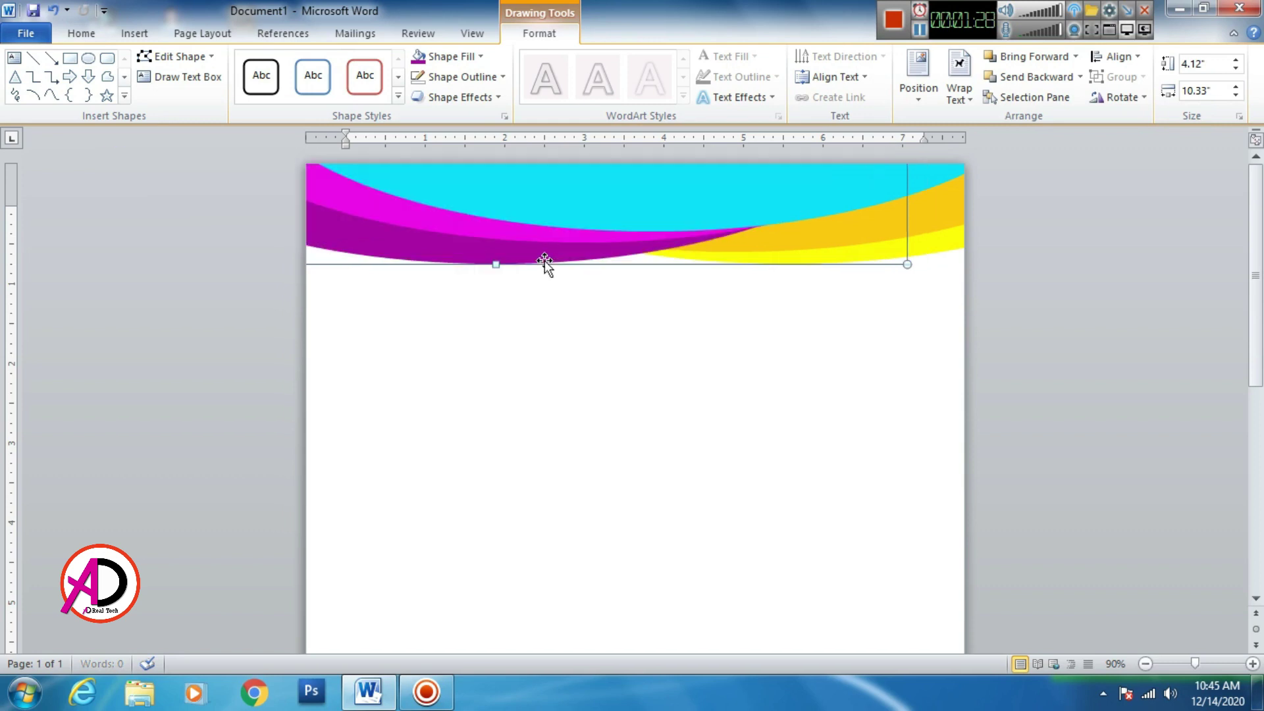
click(548, 362)
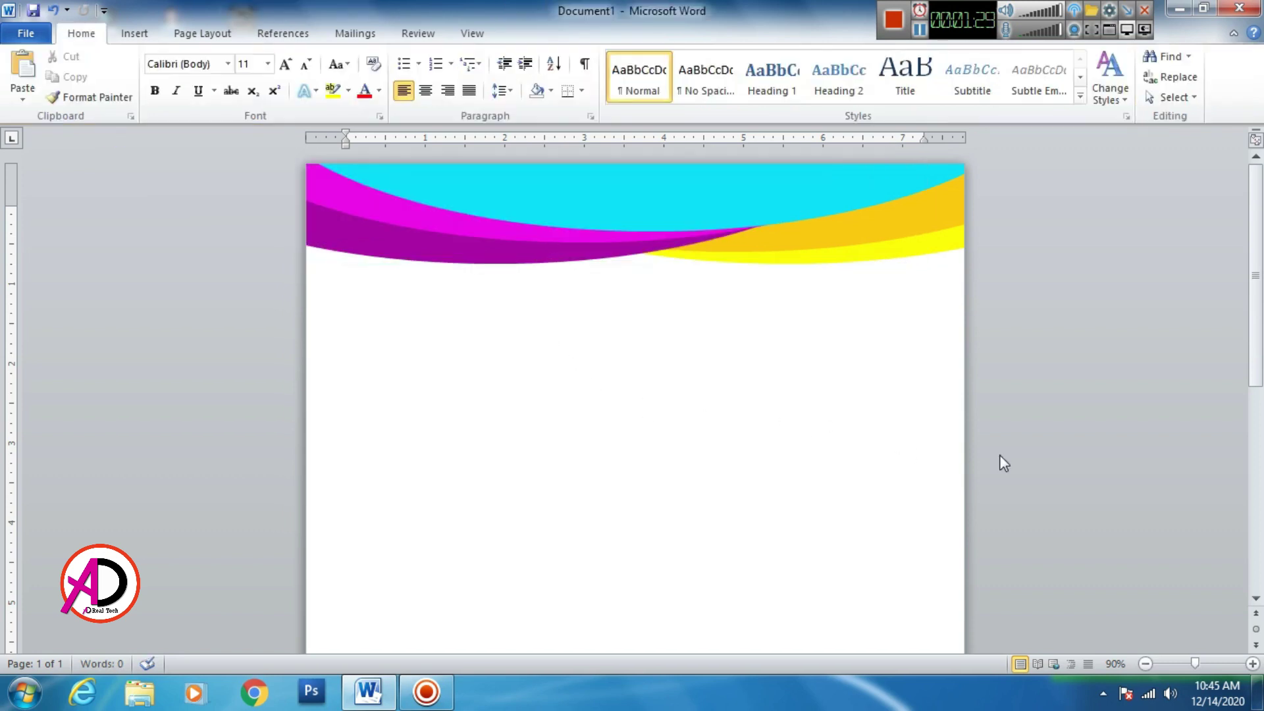
Nudge the purple and magenta ellipses slightly to the left.
click(452, 245)
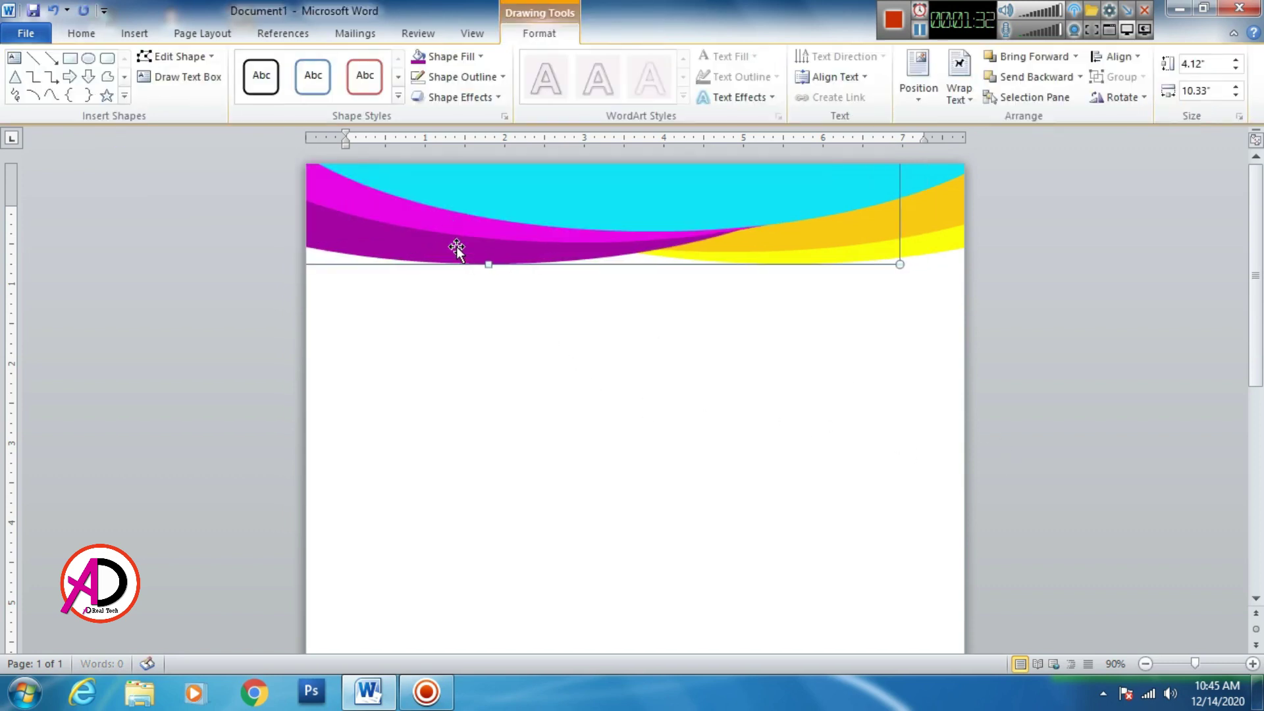
key(Left)
key(Left)
key(Left)
click(445, 218)
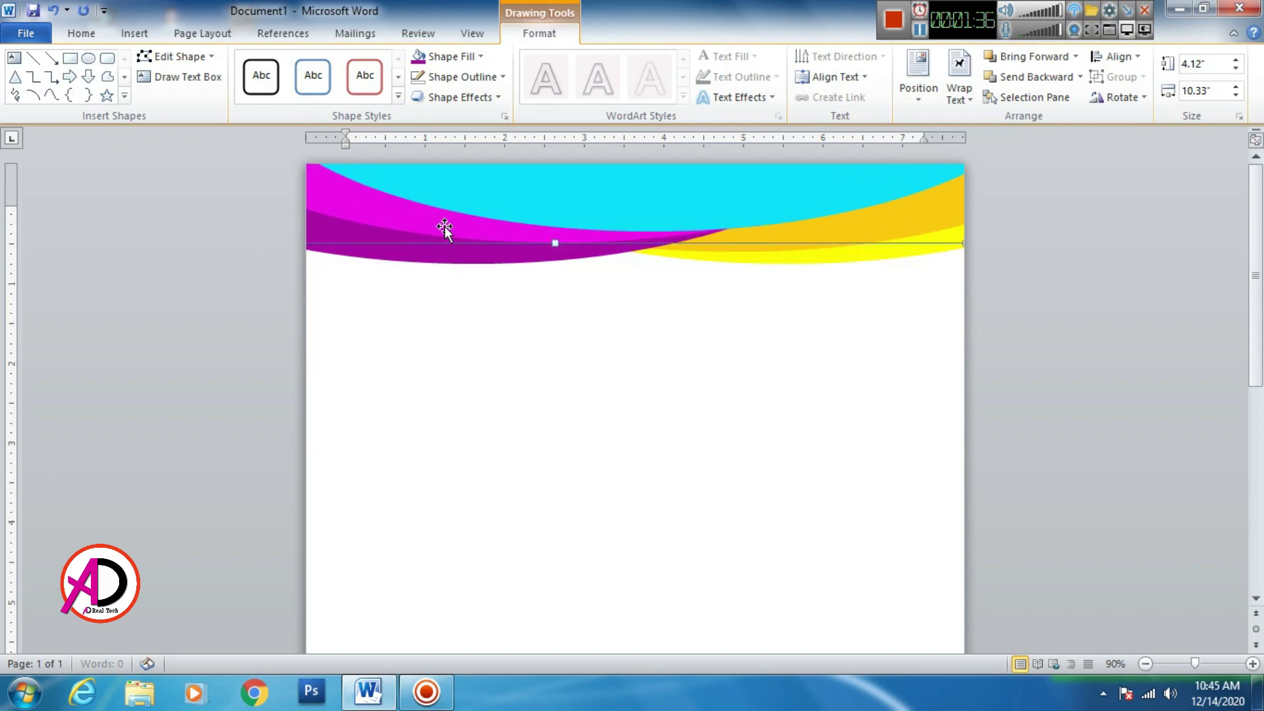
Nudge the yellow ellipse to the right and slightly down to widen its band on the right side.
click(859, 255)
key(Right)
key(Right)
key(Right)
key(Right)
key(Right)
key(Right)
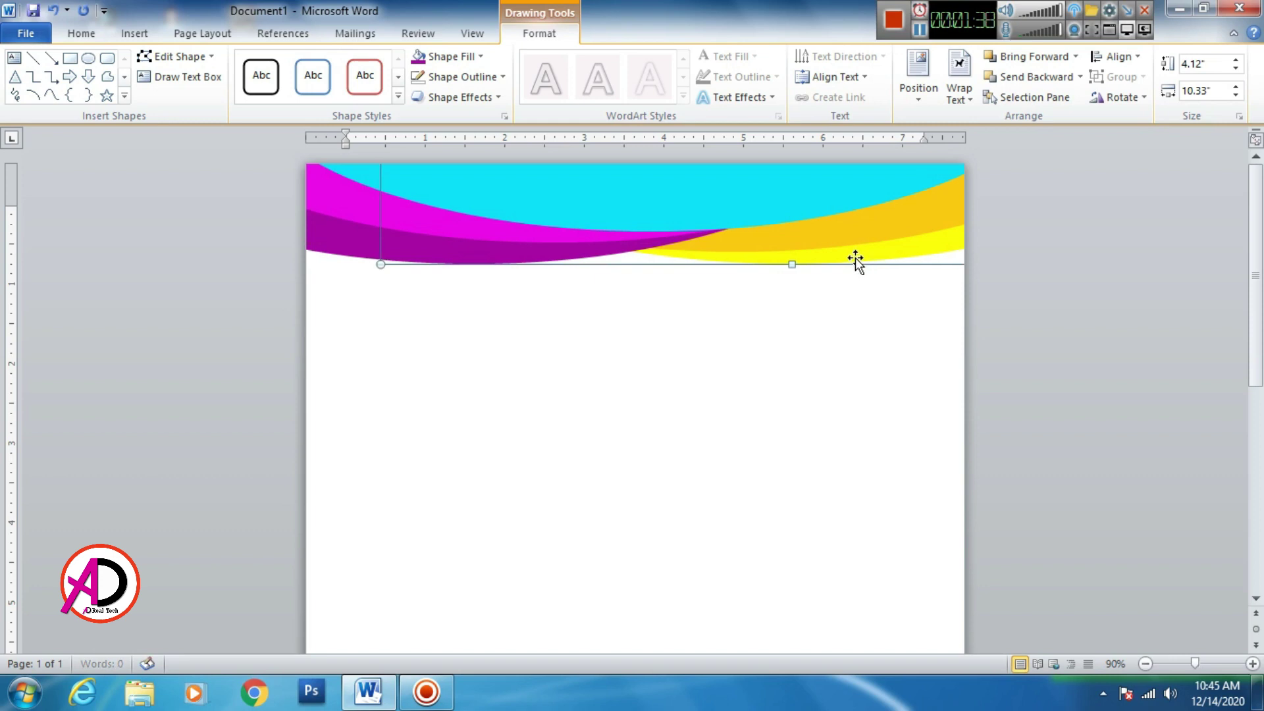
key(Down)
key(Right)
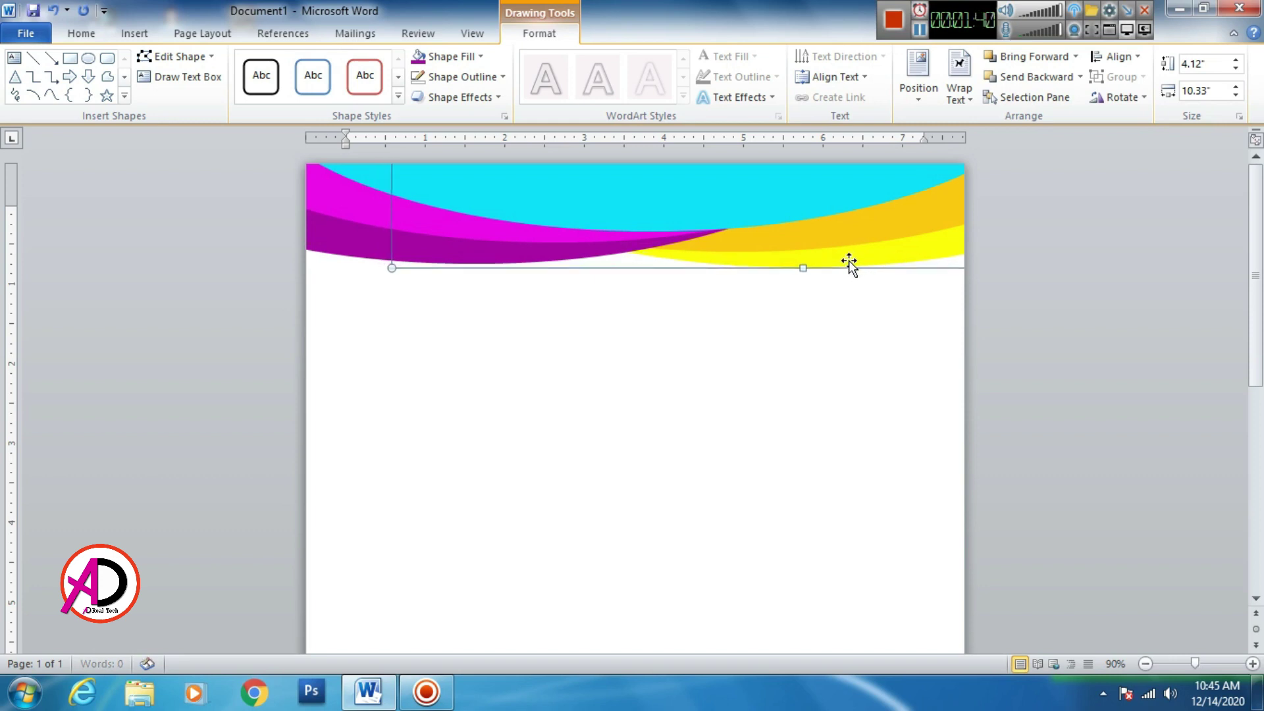
key(Right)
key(Down)
key(Right)
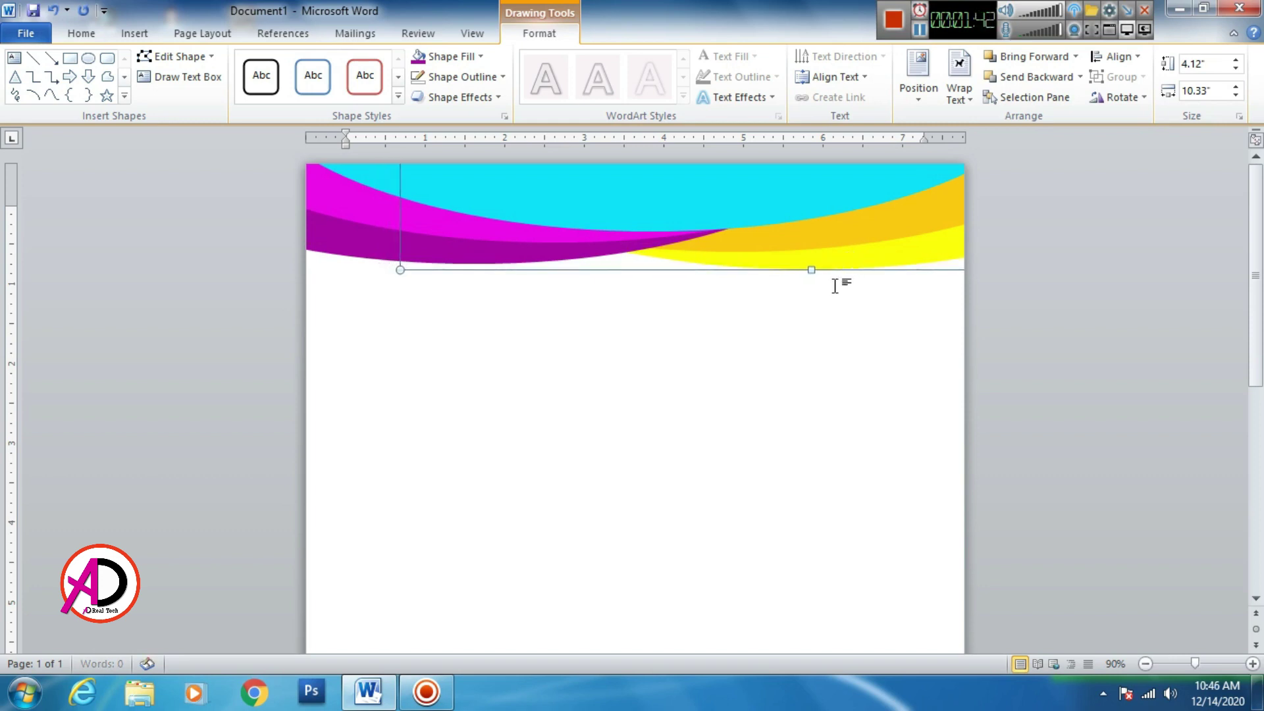
Shift the yellow ellipse a little further right and down, and deselect it.
key(Right)
key(Right)
key(Down)
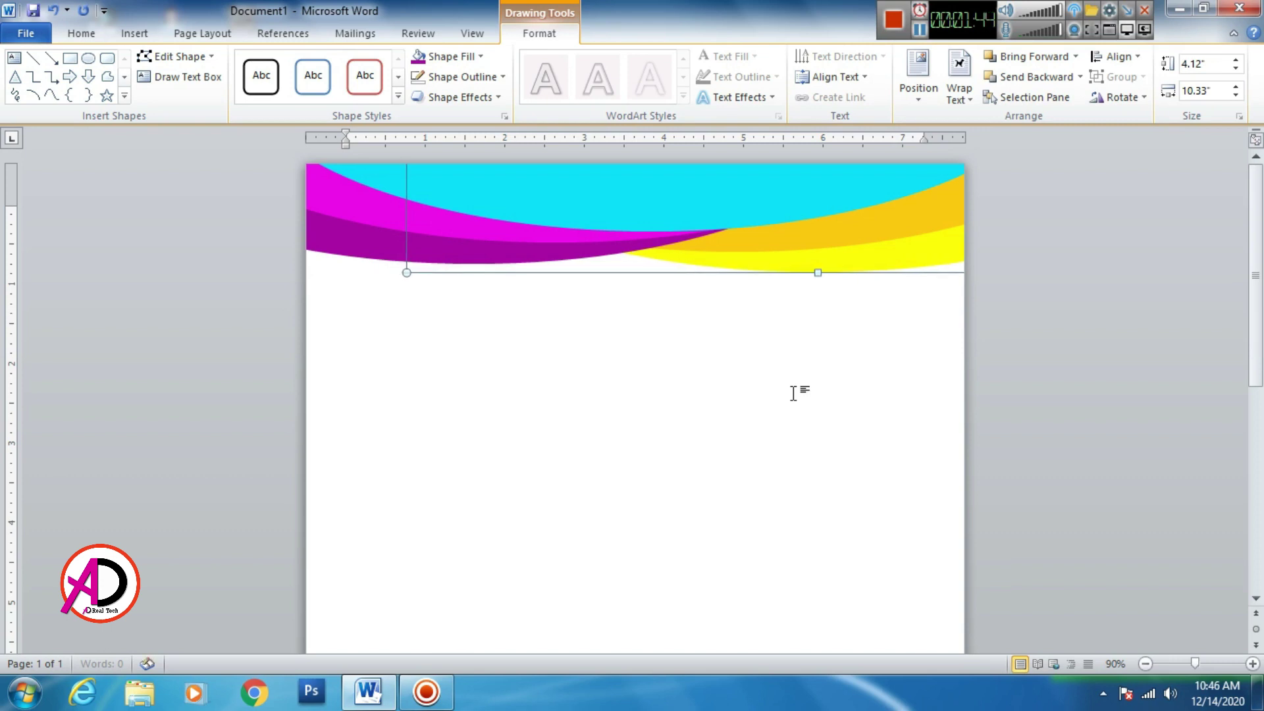
click(742, 356)
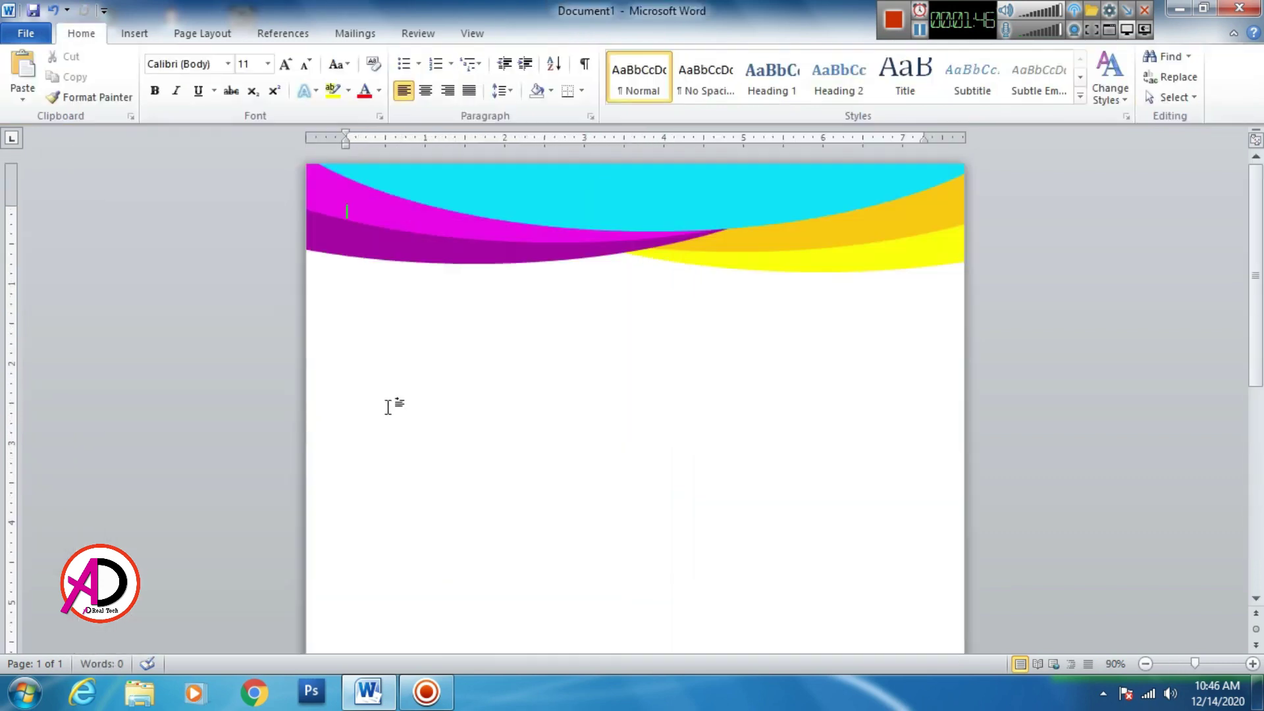
Draw a full-width rectangle about 1.53" high and 8.28" wide near the bottom of the page.
ctrl+scroll(389, 406, down, 4)
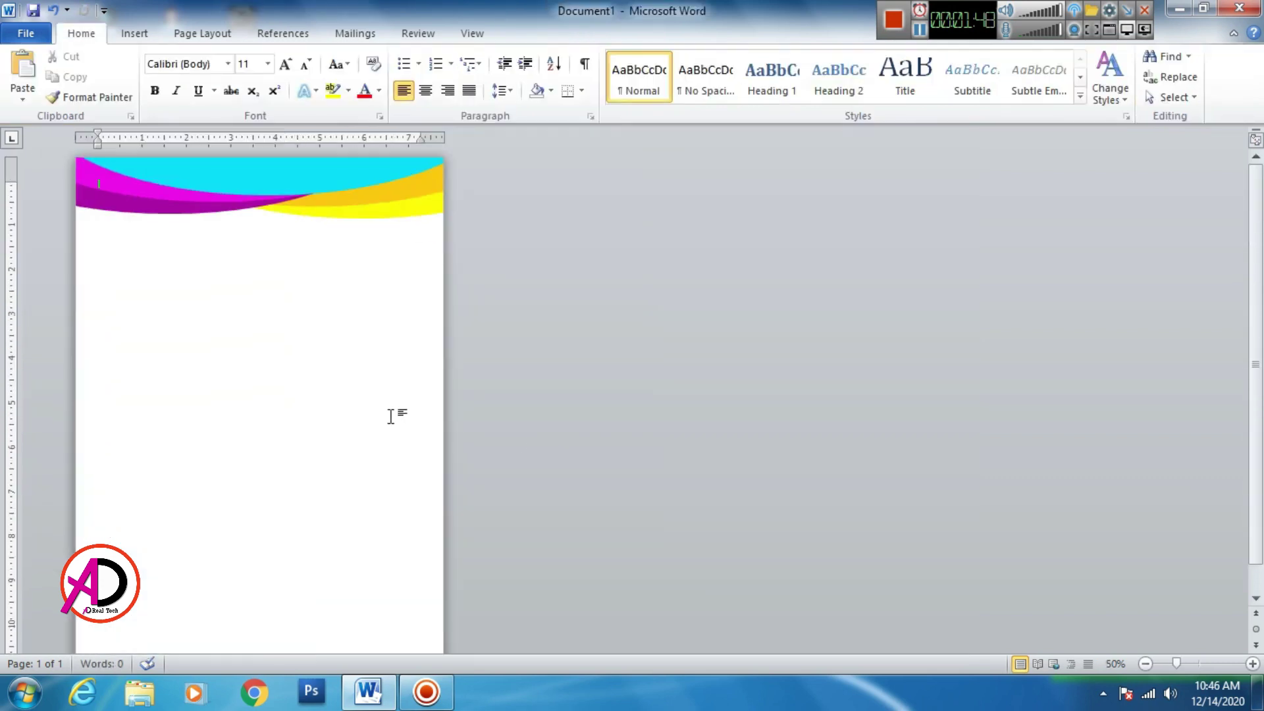
ctrl+scroll(388, 415, down, 2)
ctrl+scroll(387, 415, up, 2)
scroll(391, 418, down, 1)
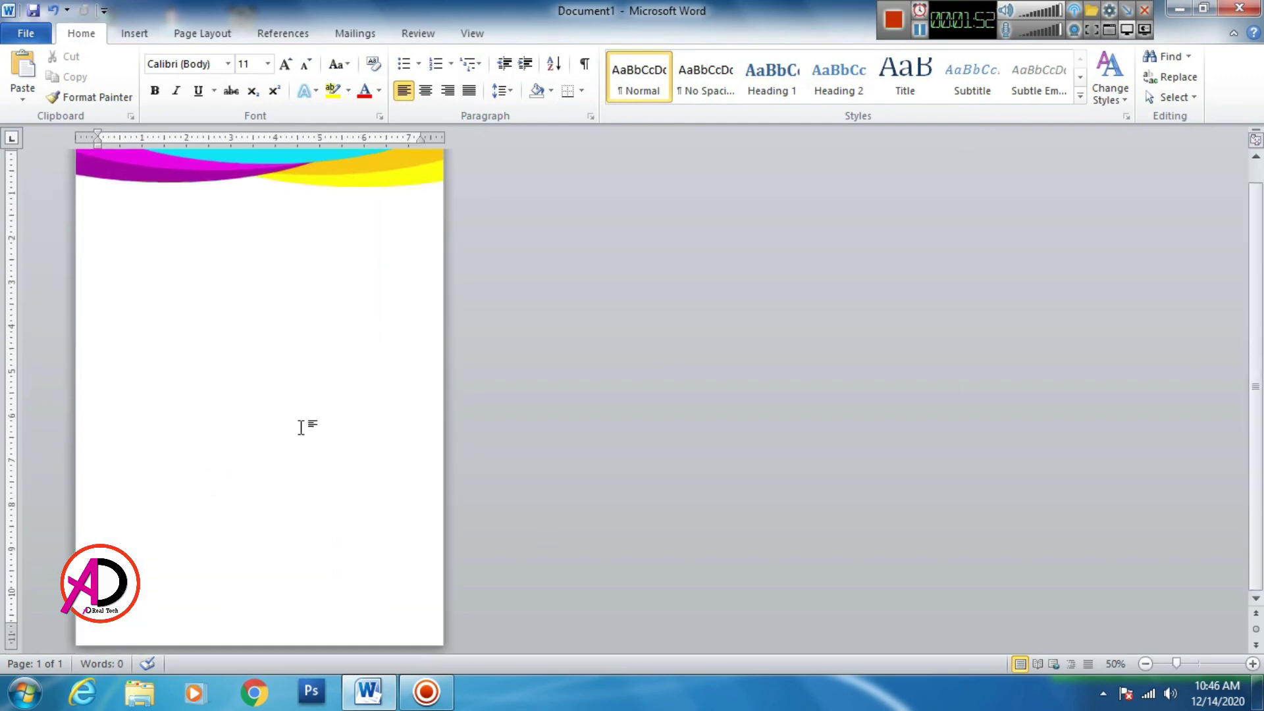
click(122, 30)
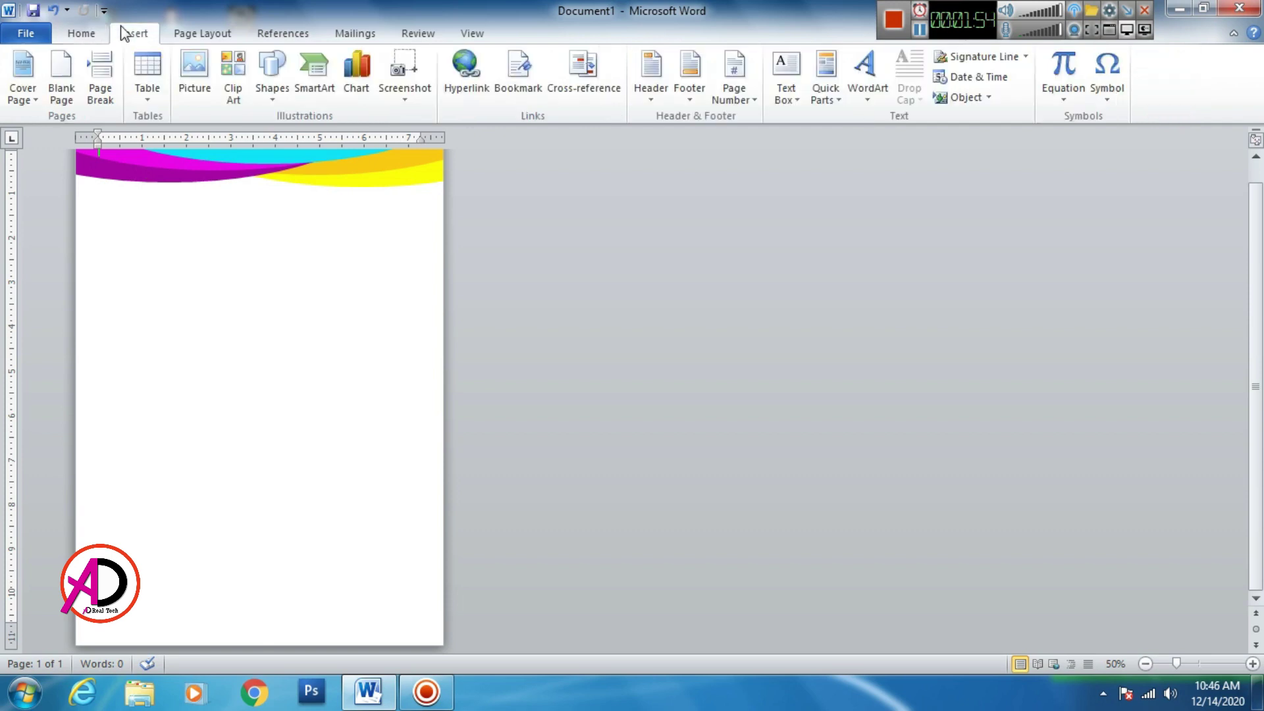
scroll(263, 323, up, 1)
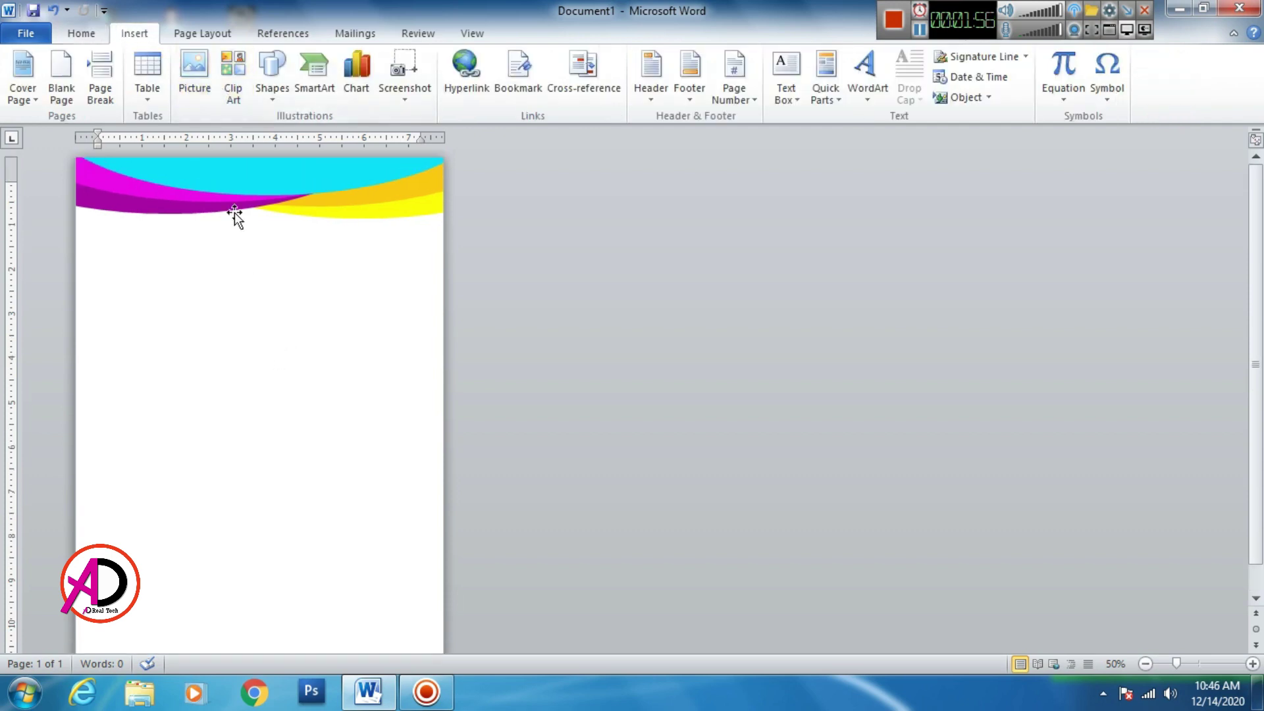
scroll(292, 259, down, 1)
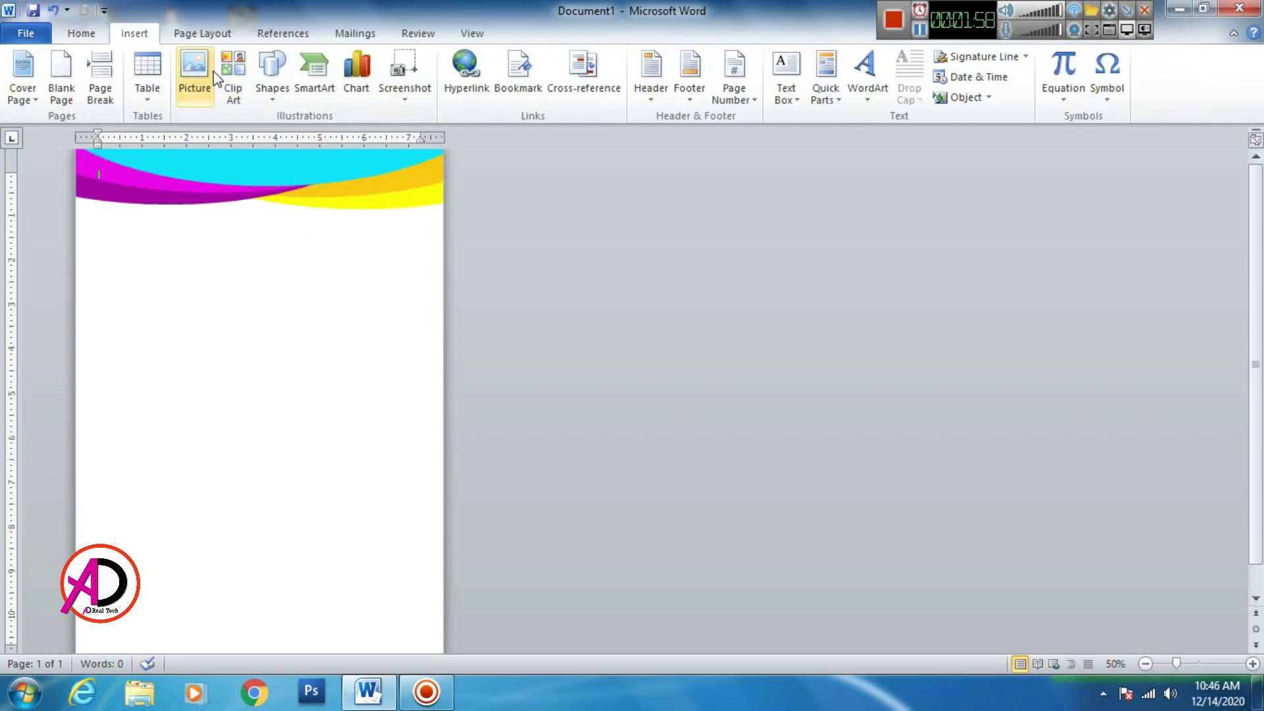
click(274, 86)
click(306, 135)
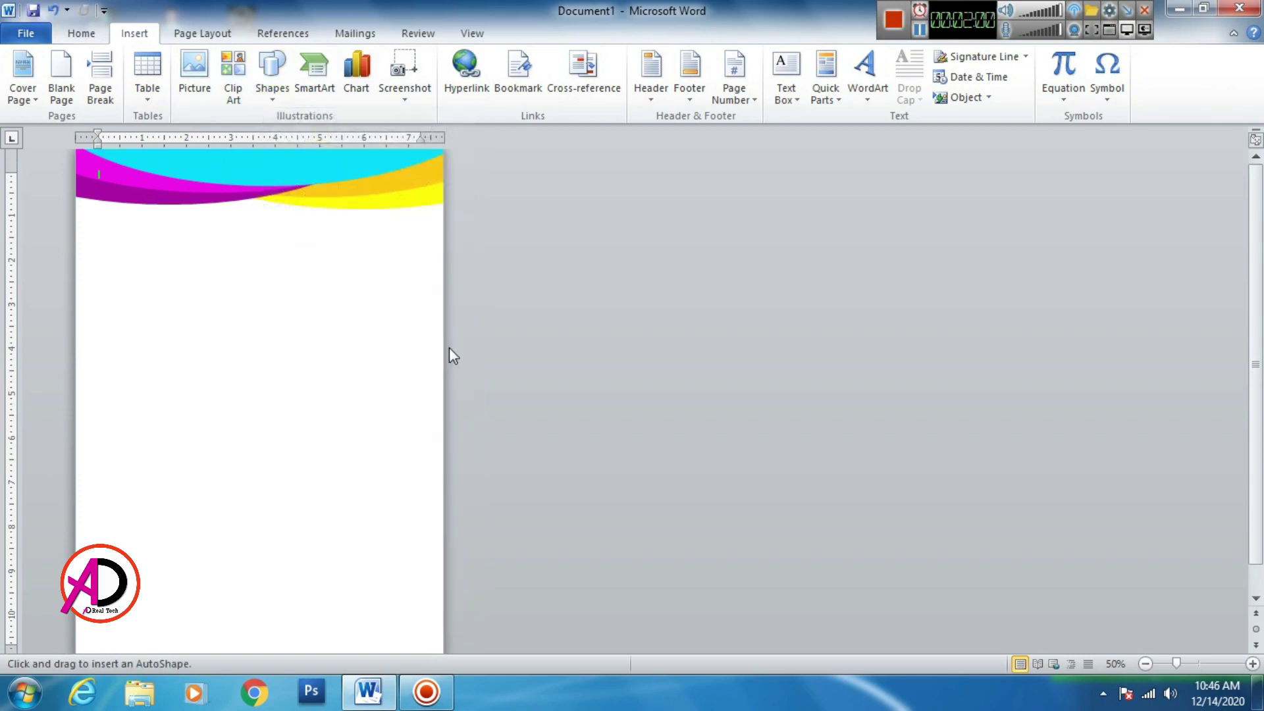
scroll(449, 346, up, 6)
scroll(526, 354, down, 10)
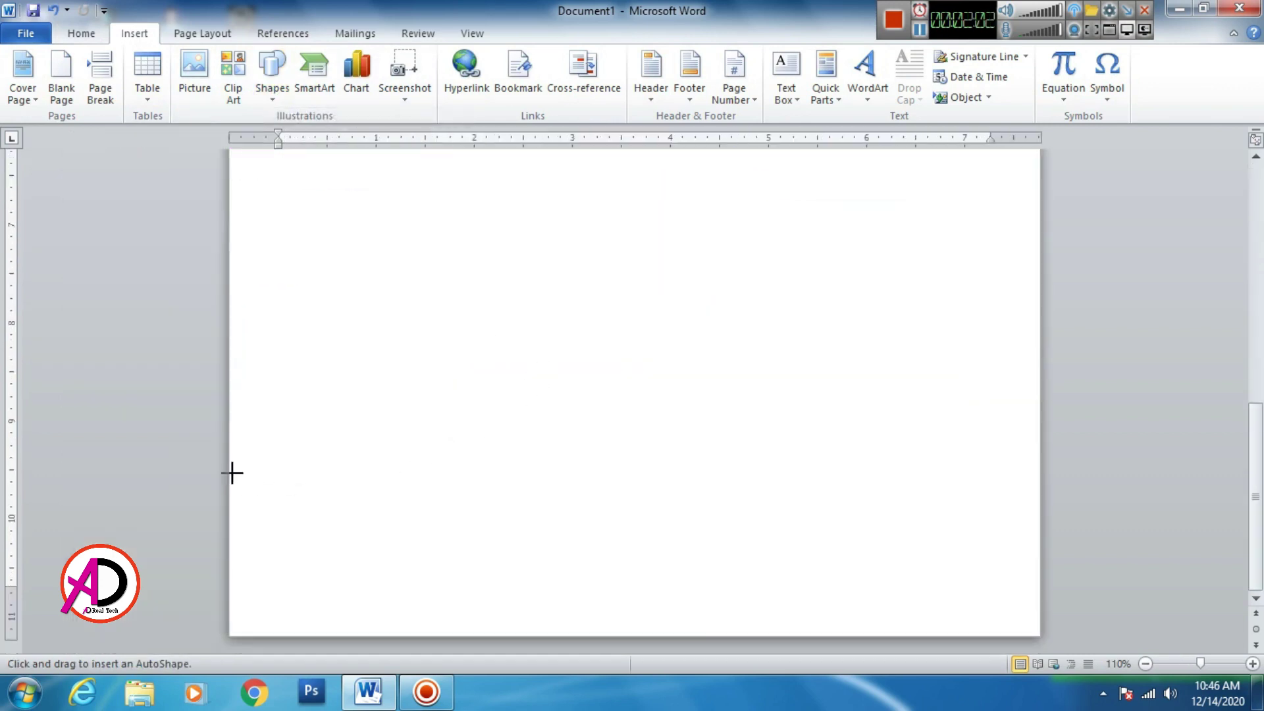
drag(232, 472, 1039, 621)
Edit the rectangle's points, pulling the handles of both upper corners down so its top edge becomes a concave curve.
click(177, 56)
click(175, 104)
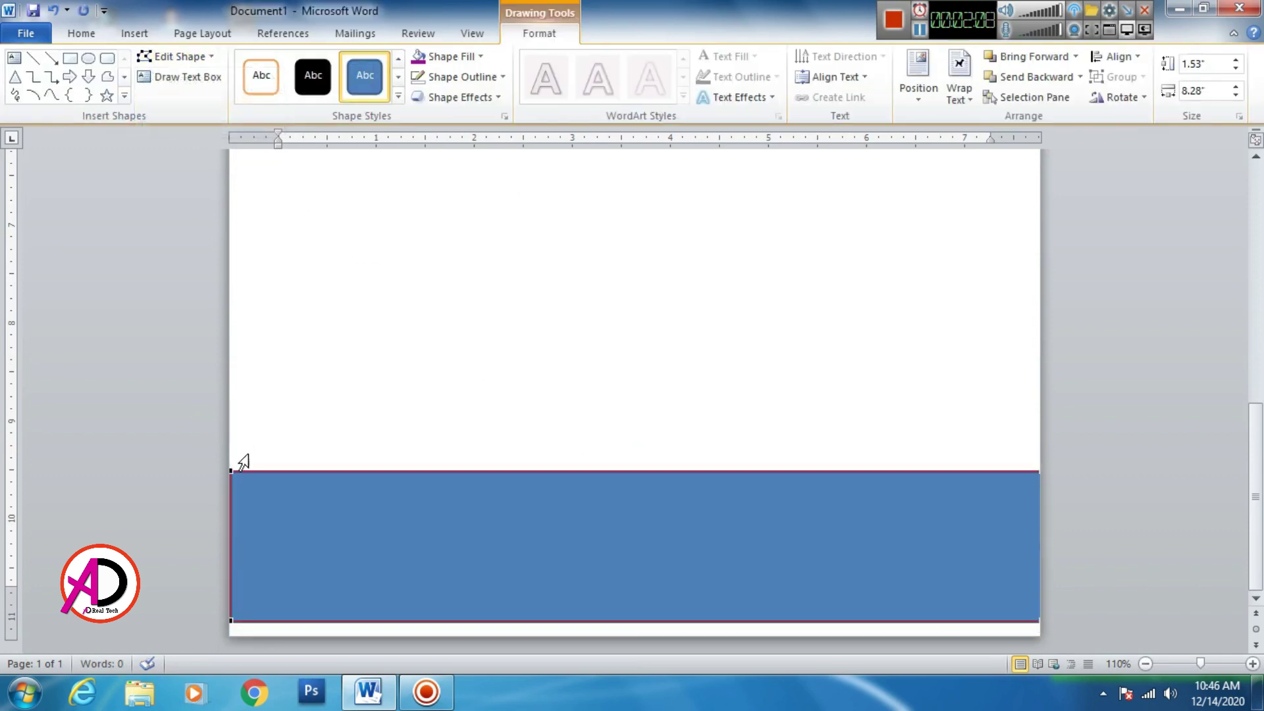
click(232, 471)
drag(500, 473, 509, 614)
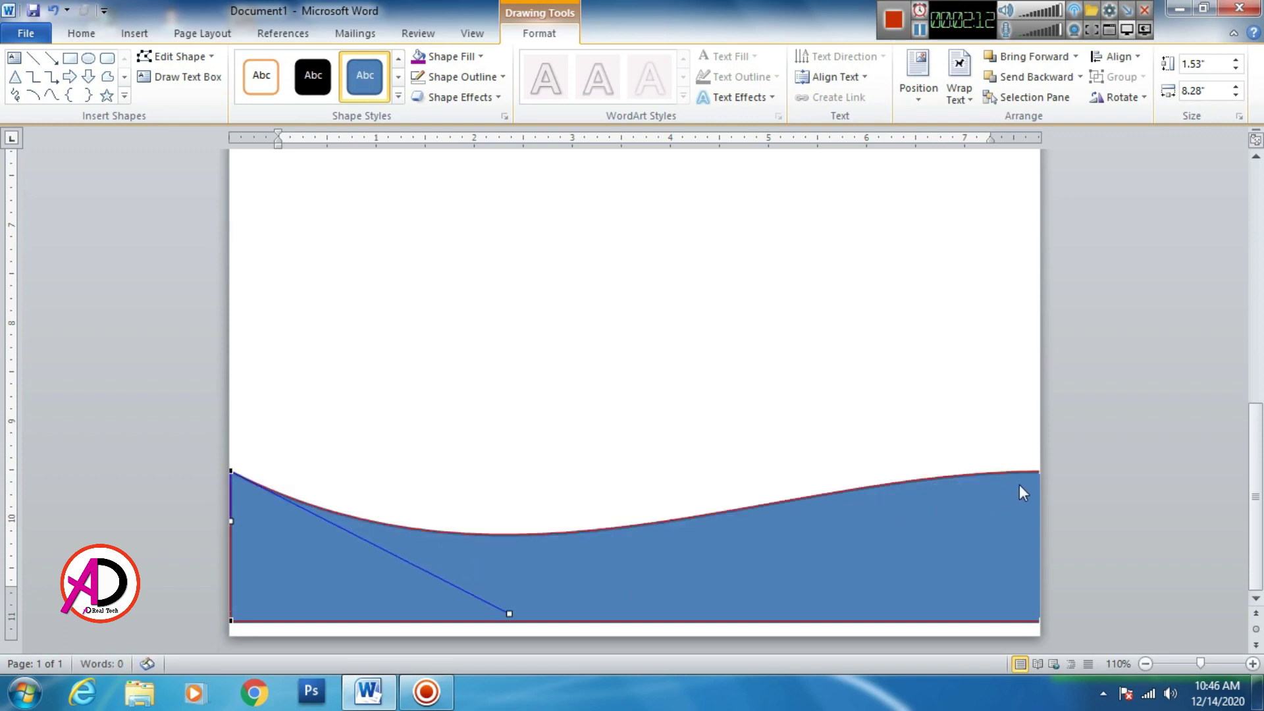
click(1038, 473)
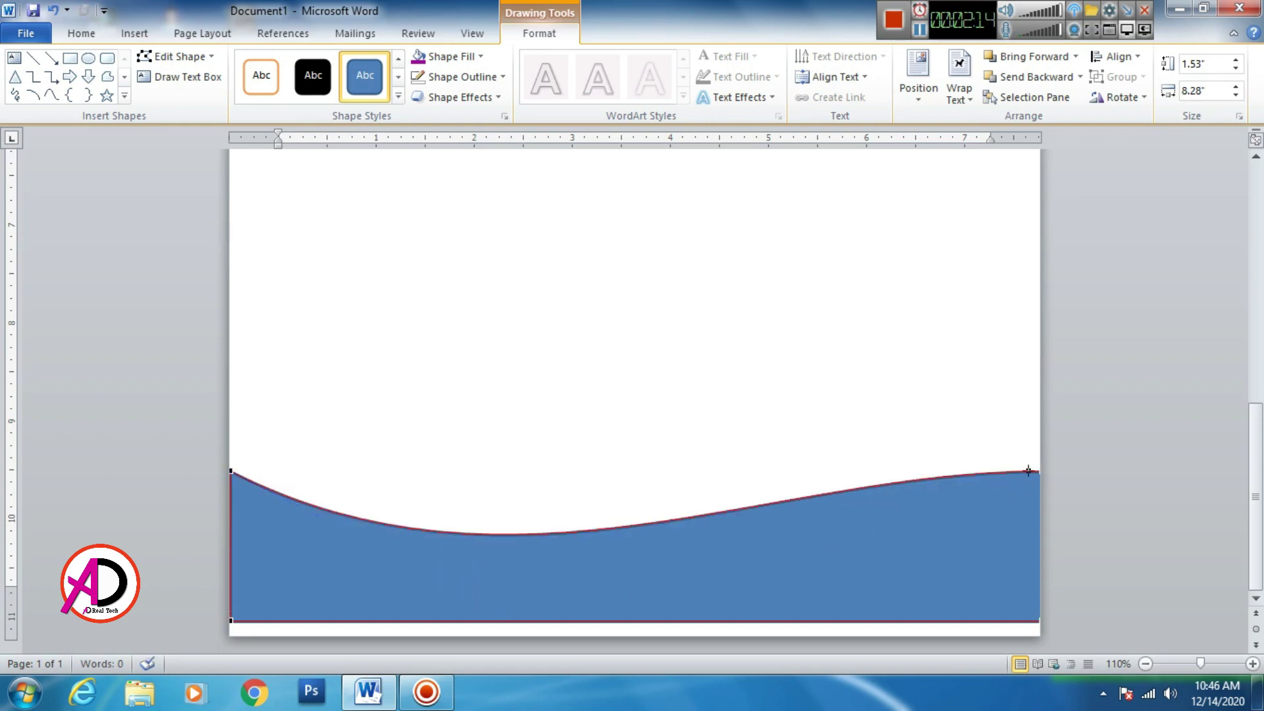
click(1039, 471)
drag(771, 472, 822, 611)
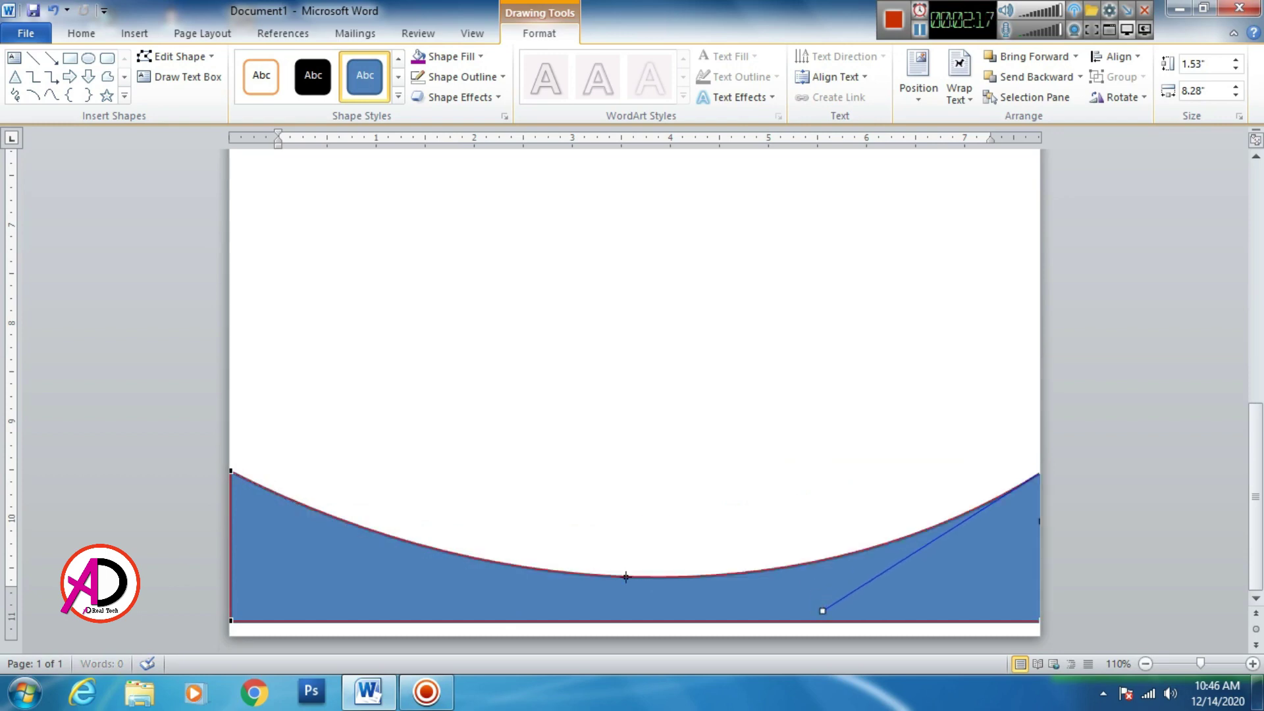
Edit the footer shape's points again, pulling the upper-left corner's curve handle slightly lower to even out the curve.
click(229, 467)
click(303, 517)
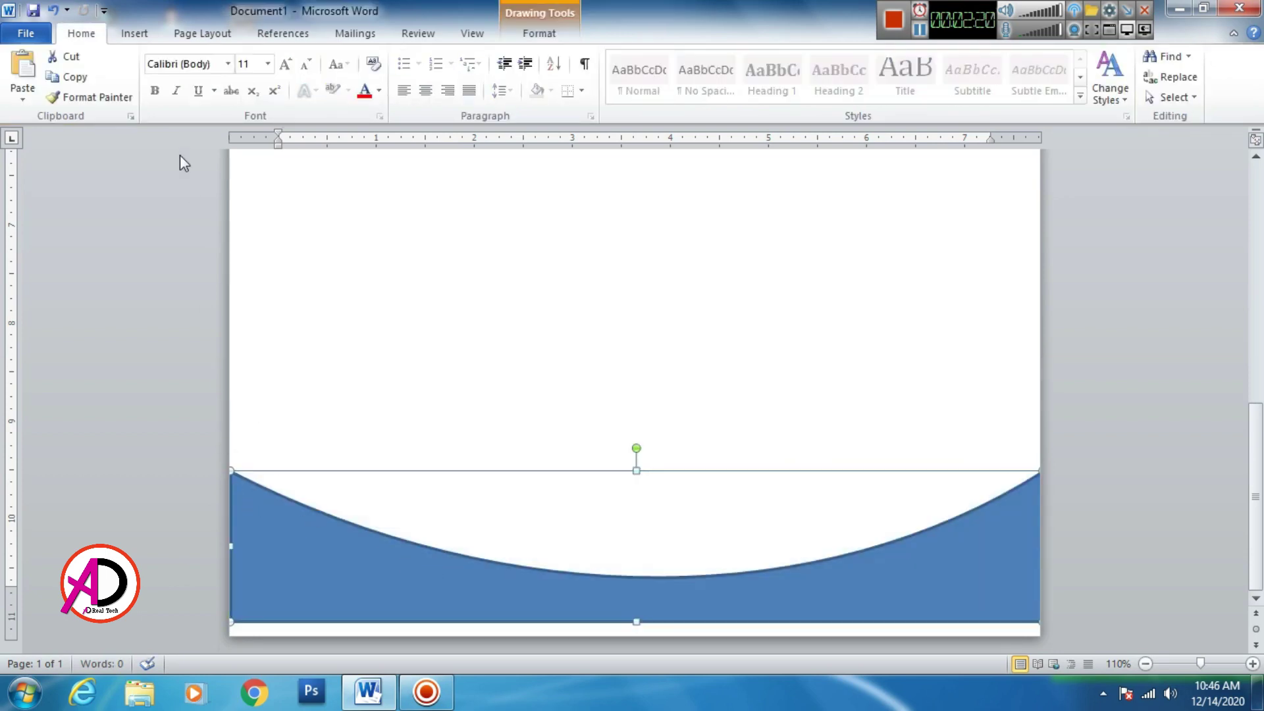
click(539, 33)
click(175, 56)
click(189, 101)
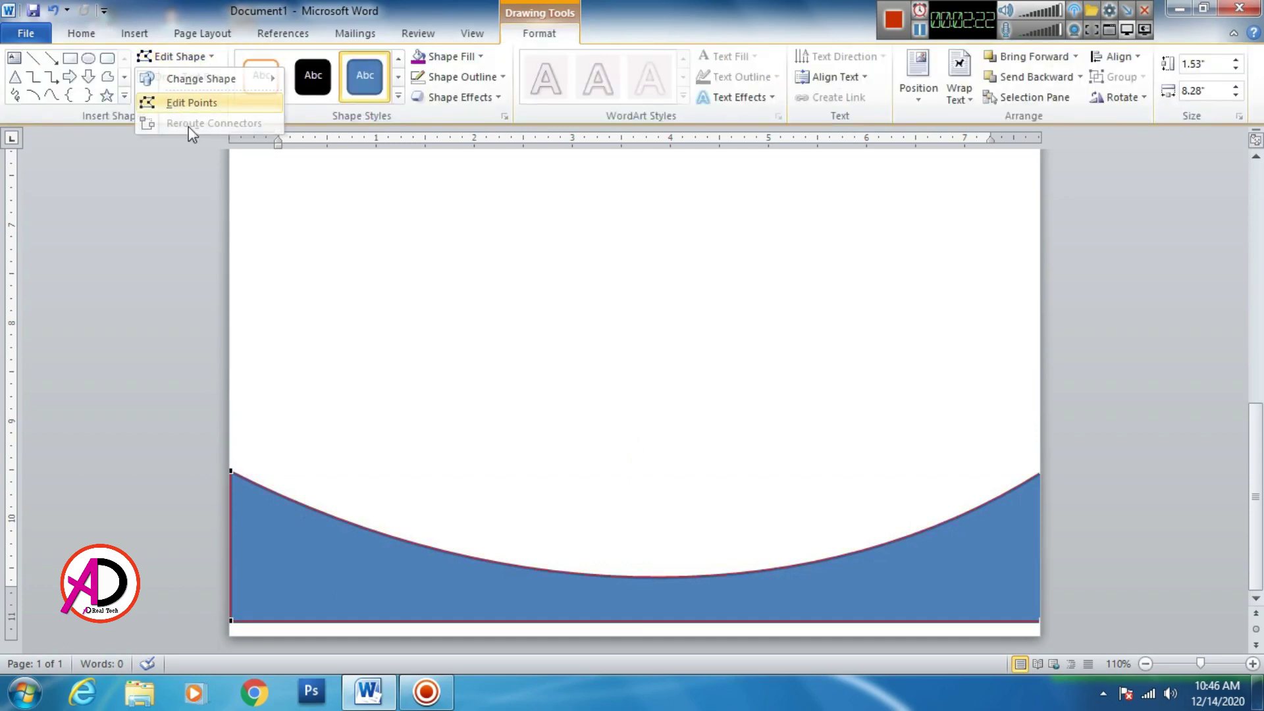
click(231, 470)
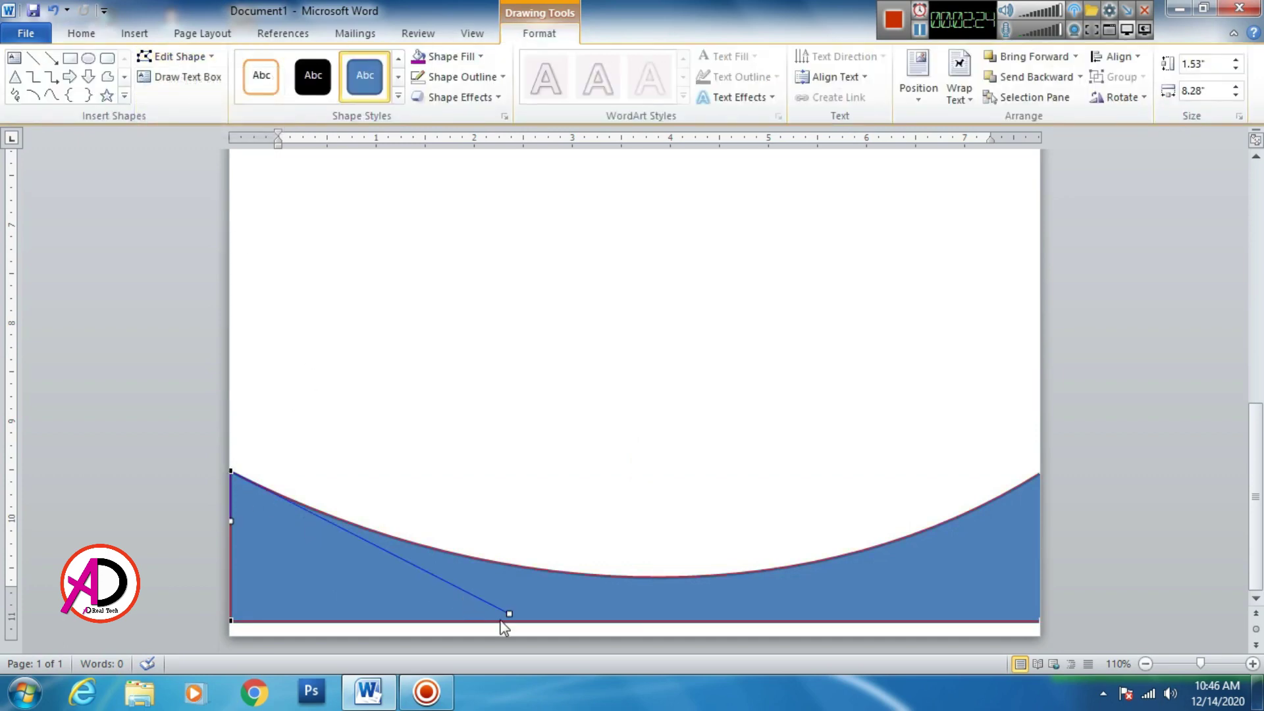
drag(507, 617, 506, 632)
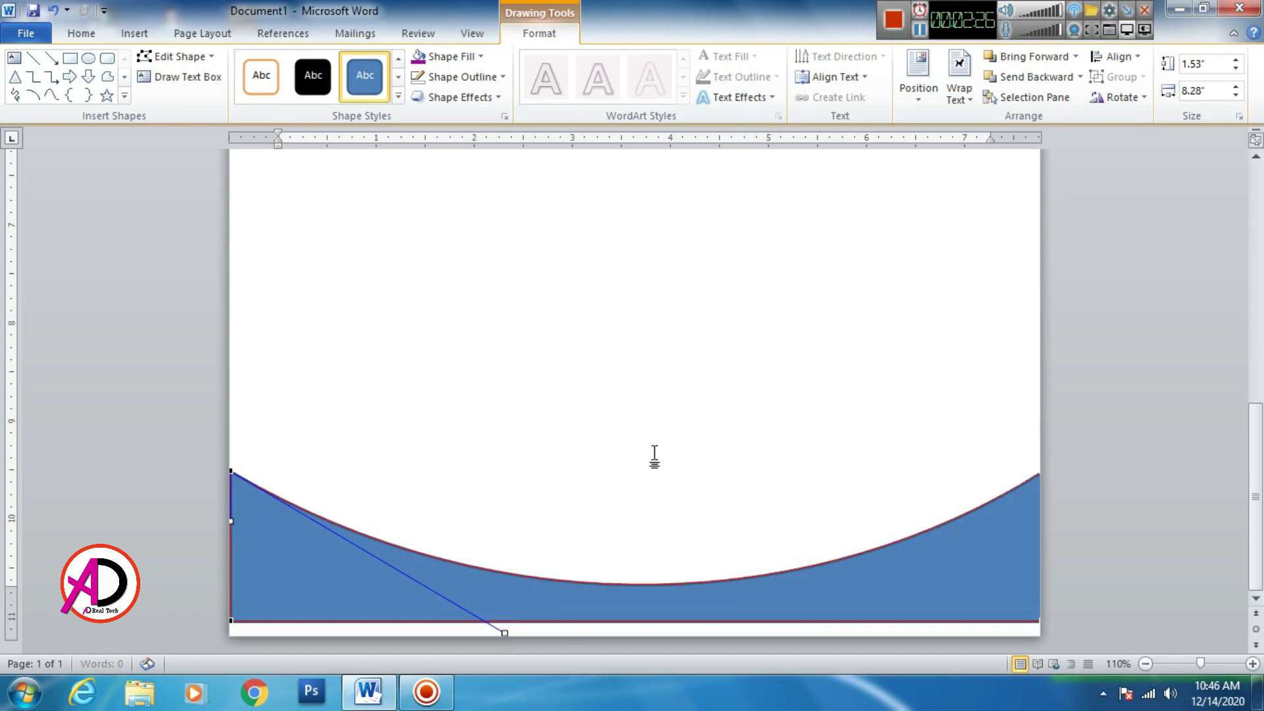
click(654, 457)
Move the curved footer shape down to the page's bottom edge and remove its outline.
scroll(655, 457, up, 10)
scroll(560, 500, down, 10)
click(531, 596)
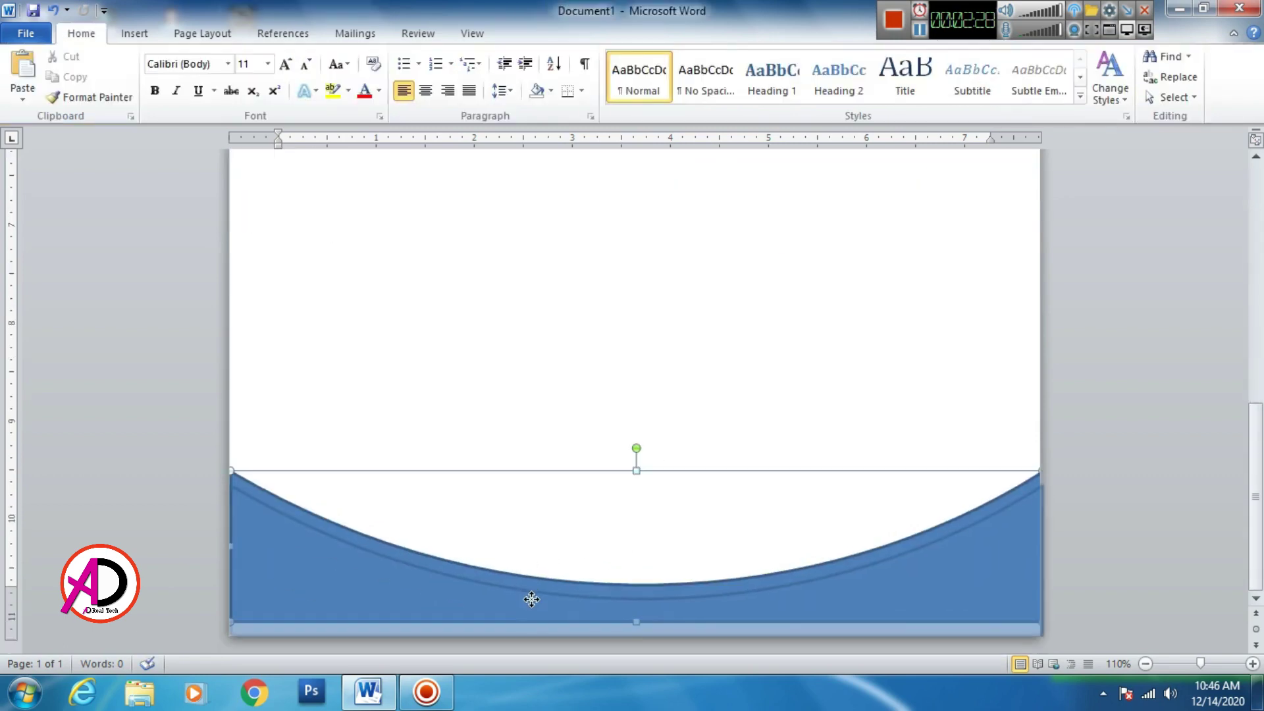
click(539, 33)
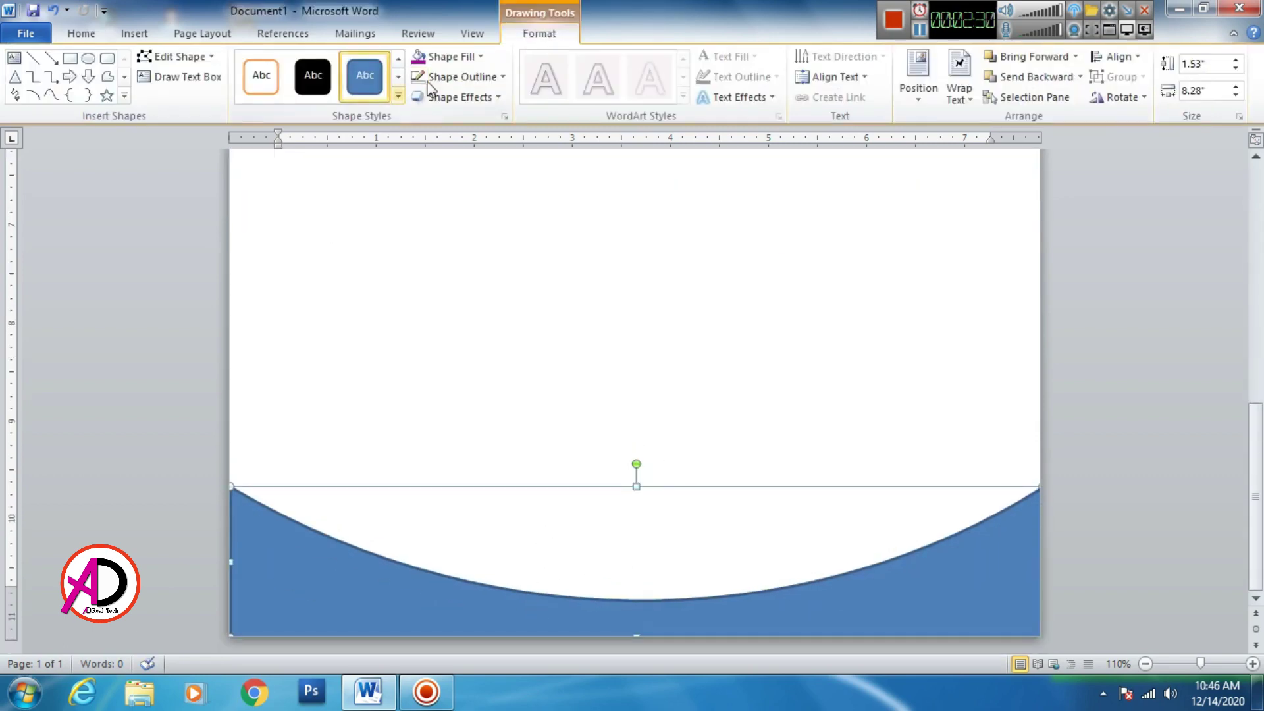
click(439, 77)
click(466, 263)
click(646, 369)
Nudge the curved footer shape further down so its band at the page bottom becomes thinner.
scroll(674, 418, up, 10)
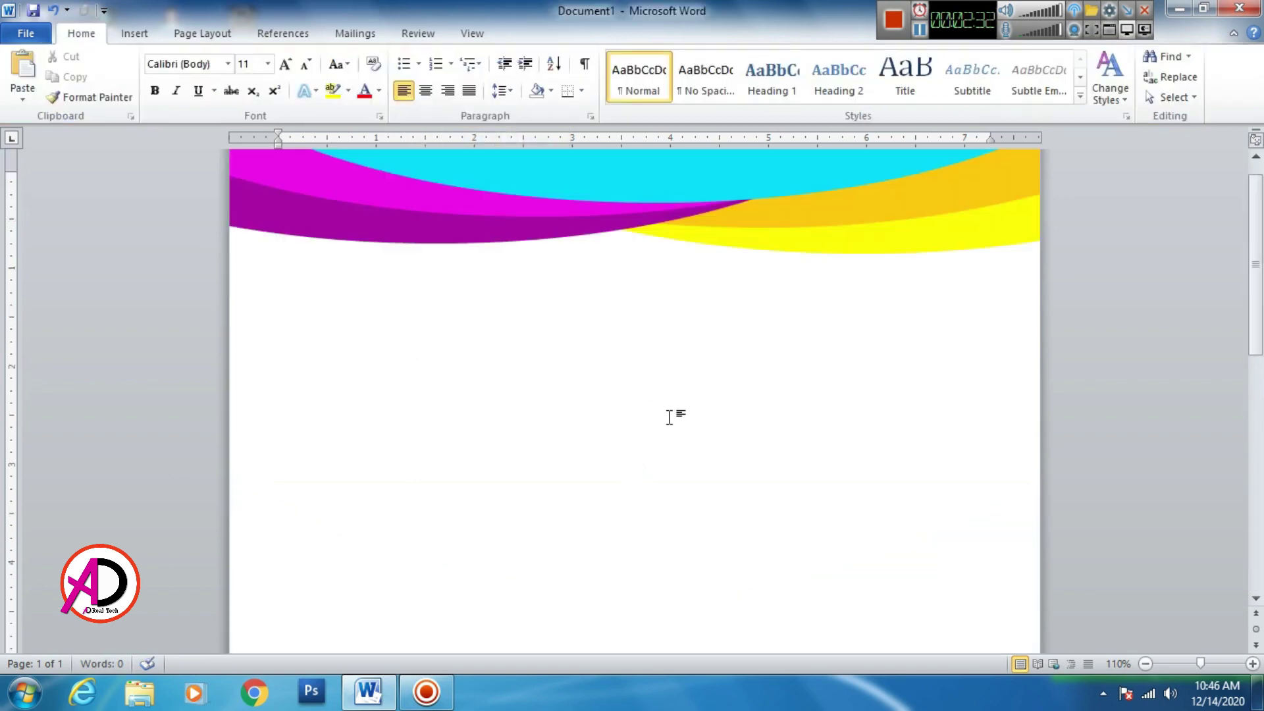
scroll(646, 453, down, 10)
click(601, 615)
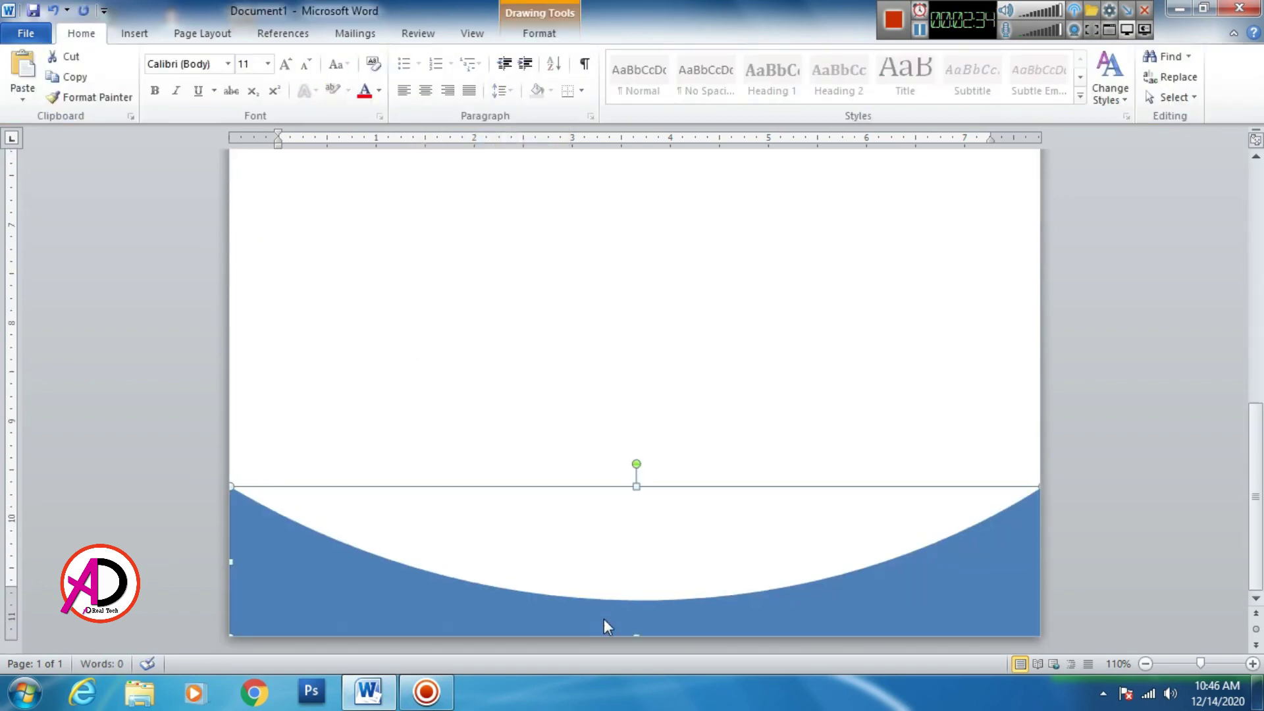
key(Down)
key(Down)
key(Down)
key(Down)
key(Down)
key(Down)
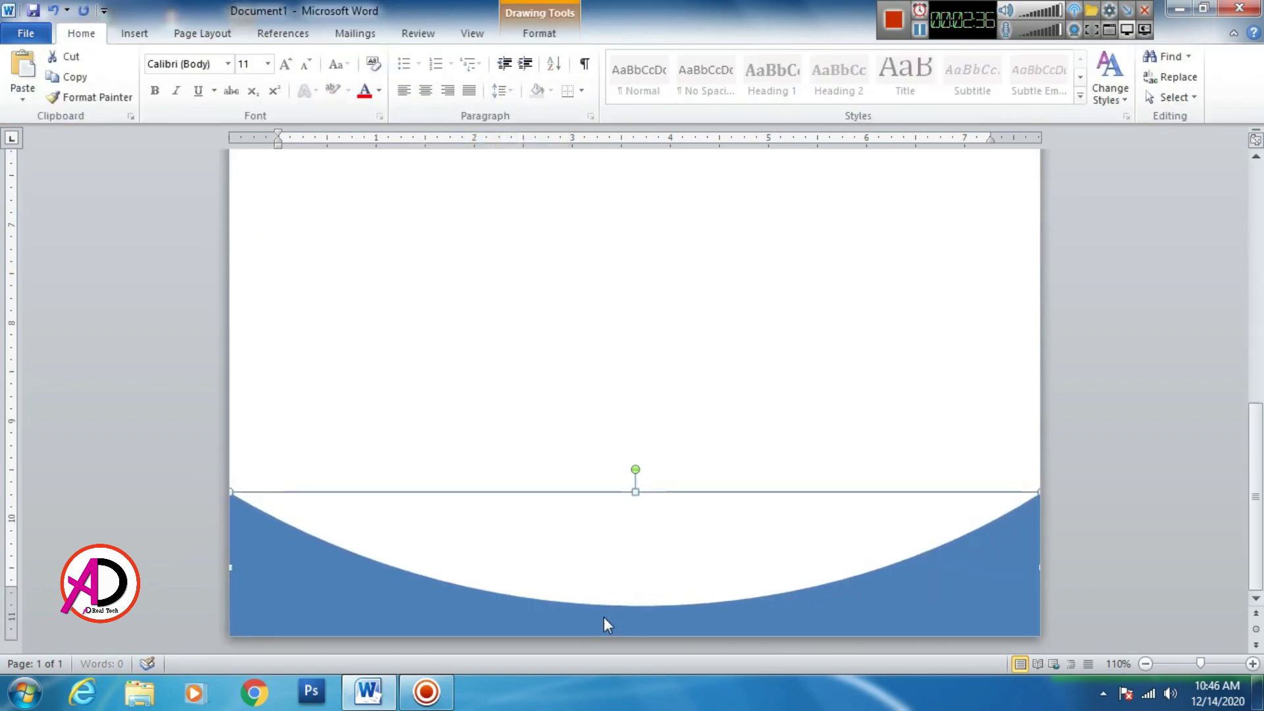
key(Down)
key(Down)
key(Down)
key(Down)
key(Down)
key(Down)
key(Down)
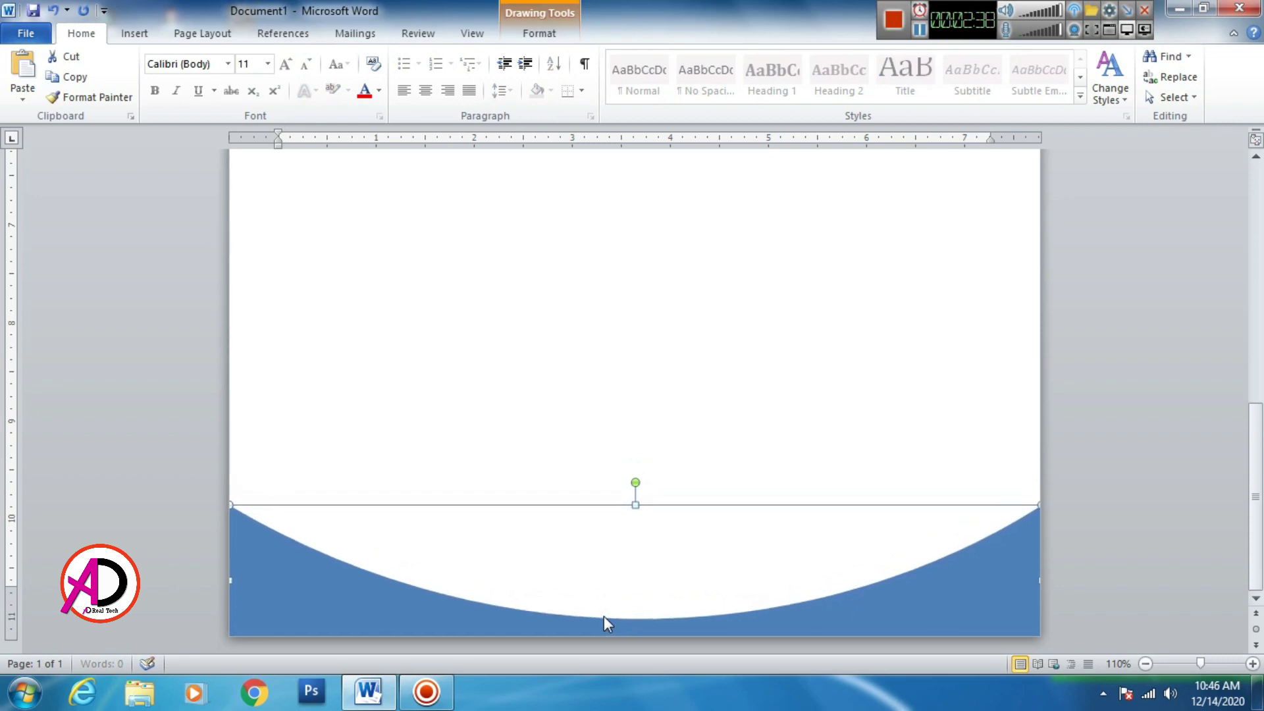
Fill the curved footer shape with the same cyan as the header ellipse.
click(530, 33)
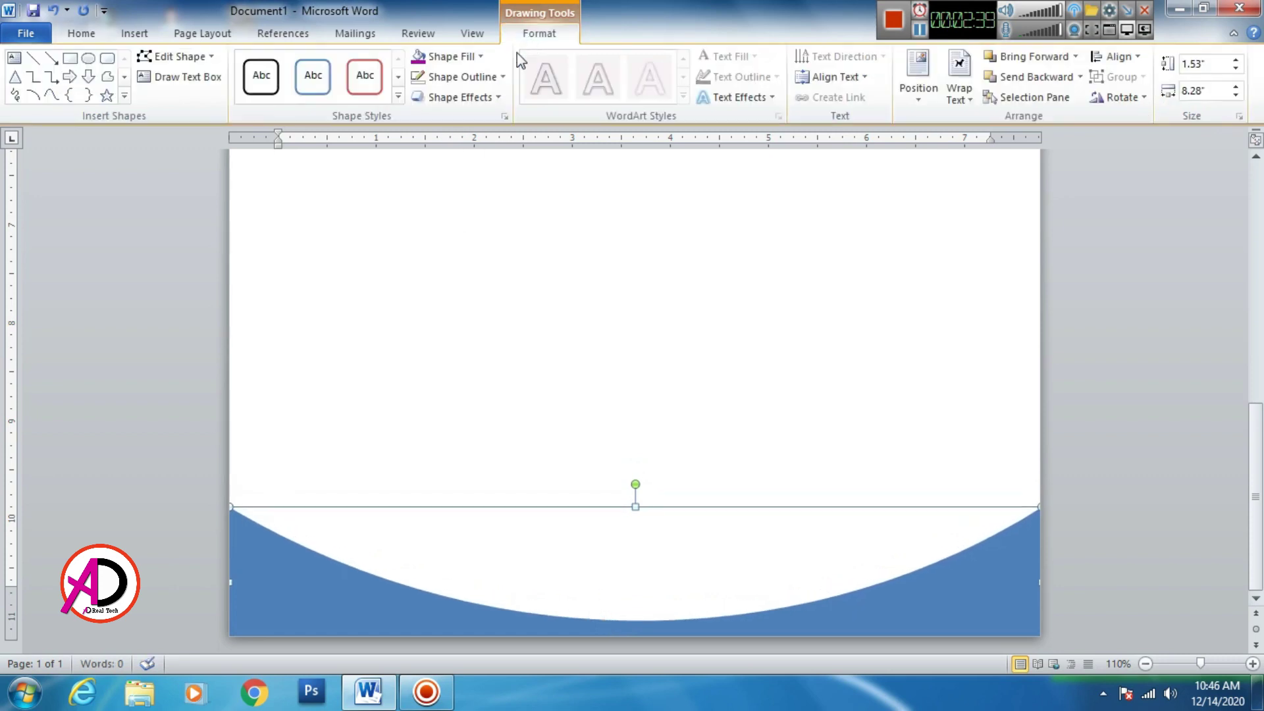
click(447, 57)
click(464, 224)
click(661, 395)
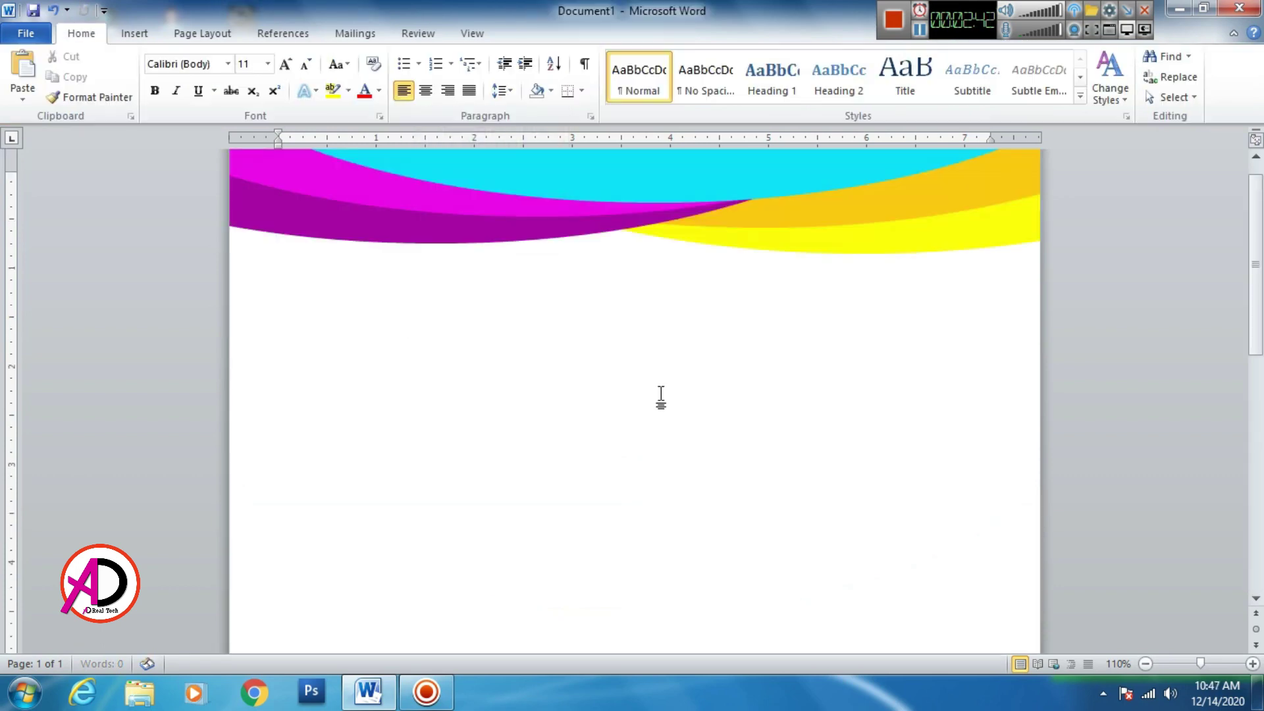
Select all five header ellipses together and nudge them slightly upward.
scroll(659, 399, down, 3)
scroll(649, 400, down, 5)
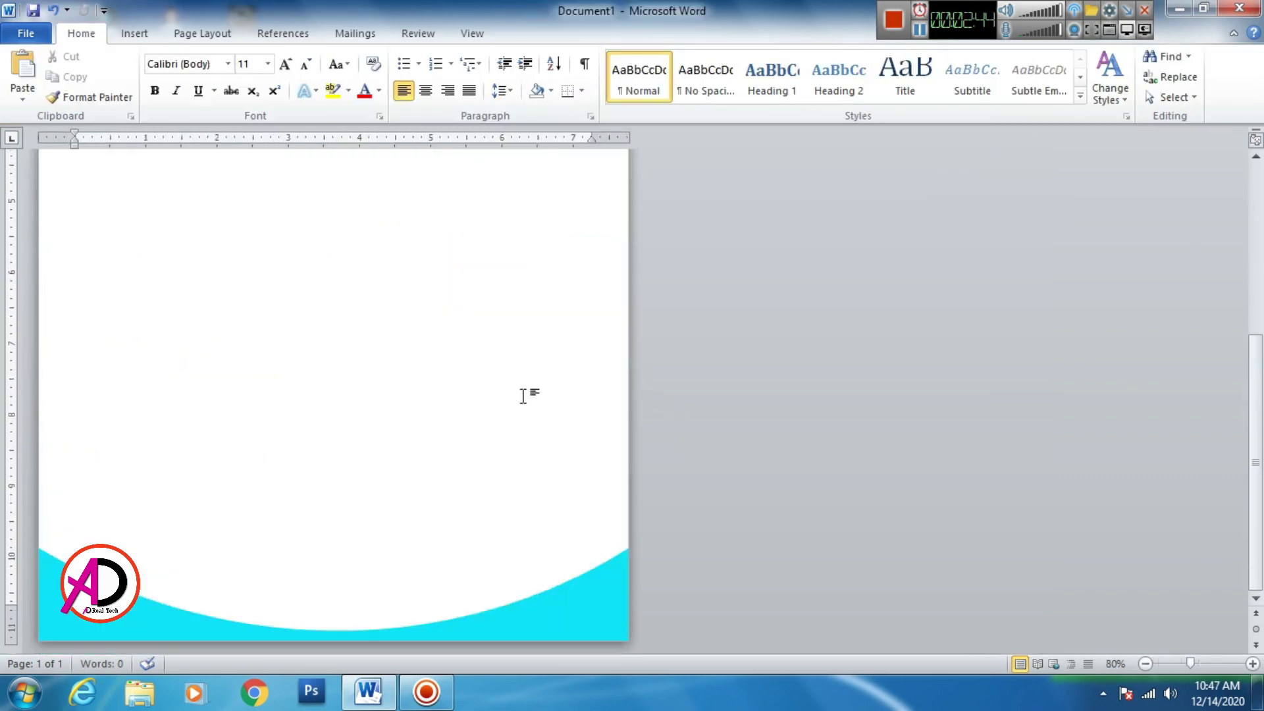
scroll(530, 393, up, 5)
click(525, 253)
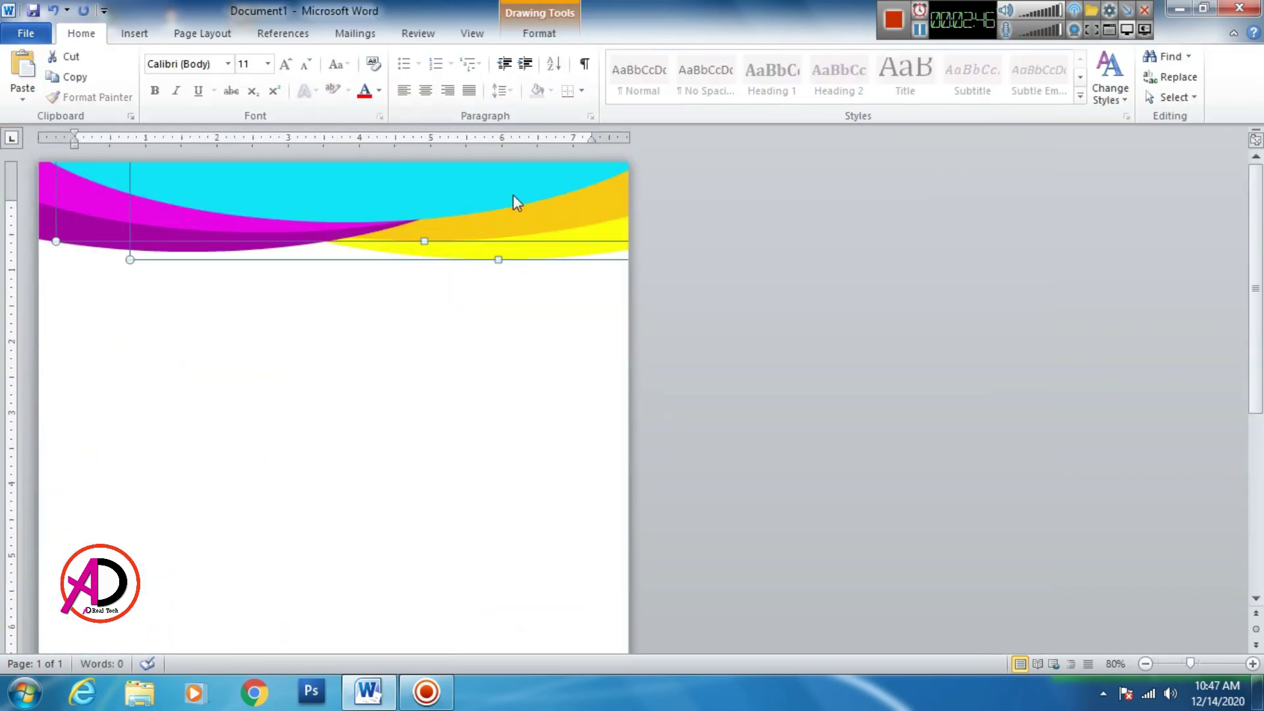
shift+click(108, 251)
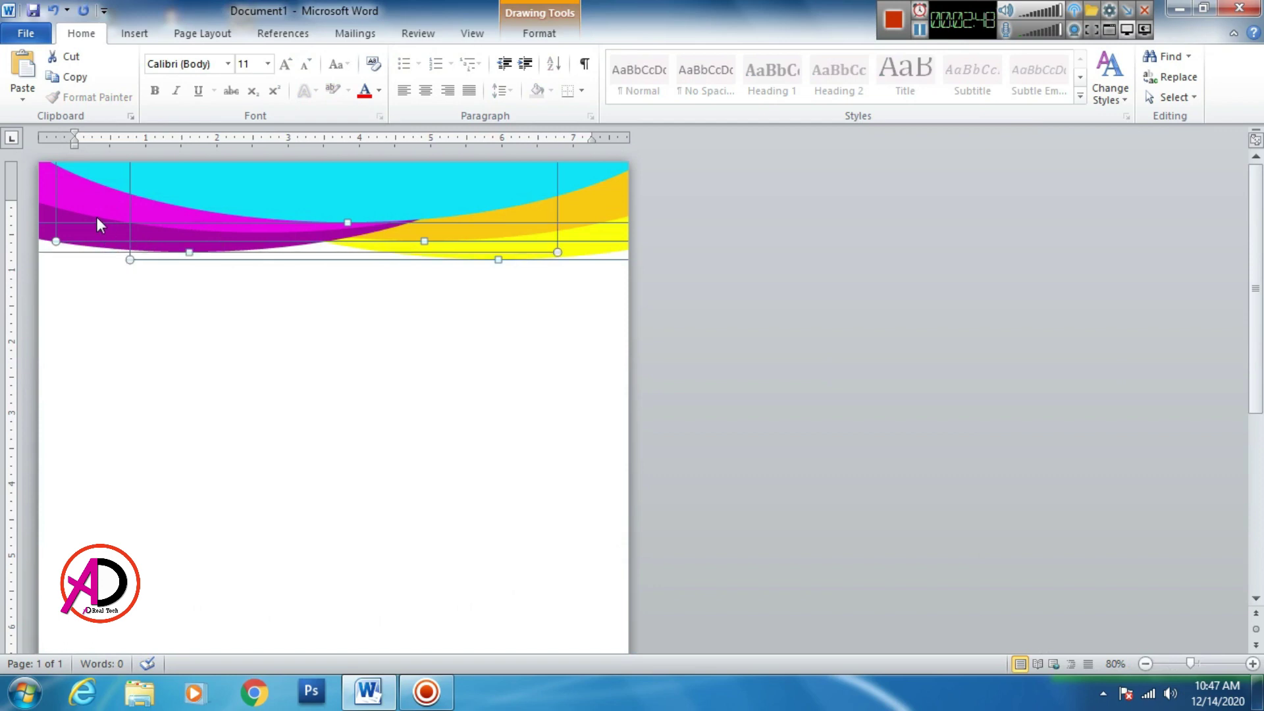
shift+click(190, 204)
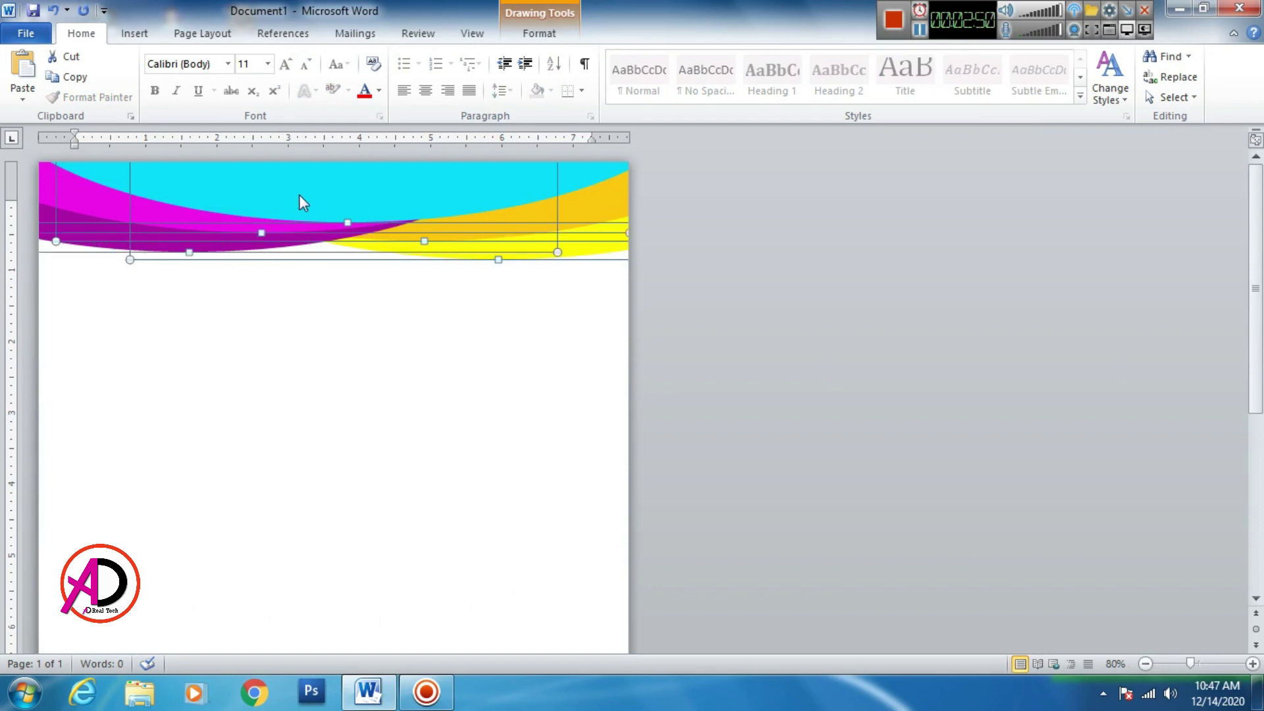
key(Up)
key(Up)
key(Up)
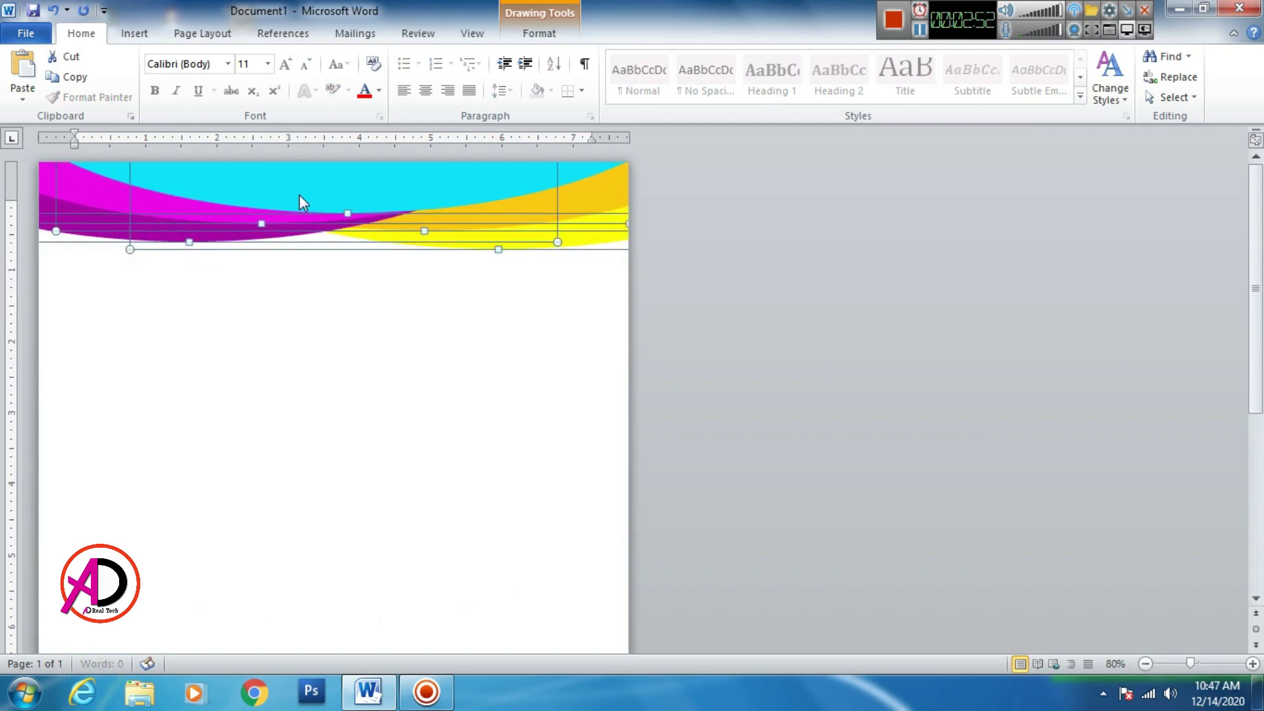
key(Up)
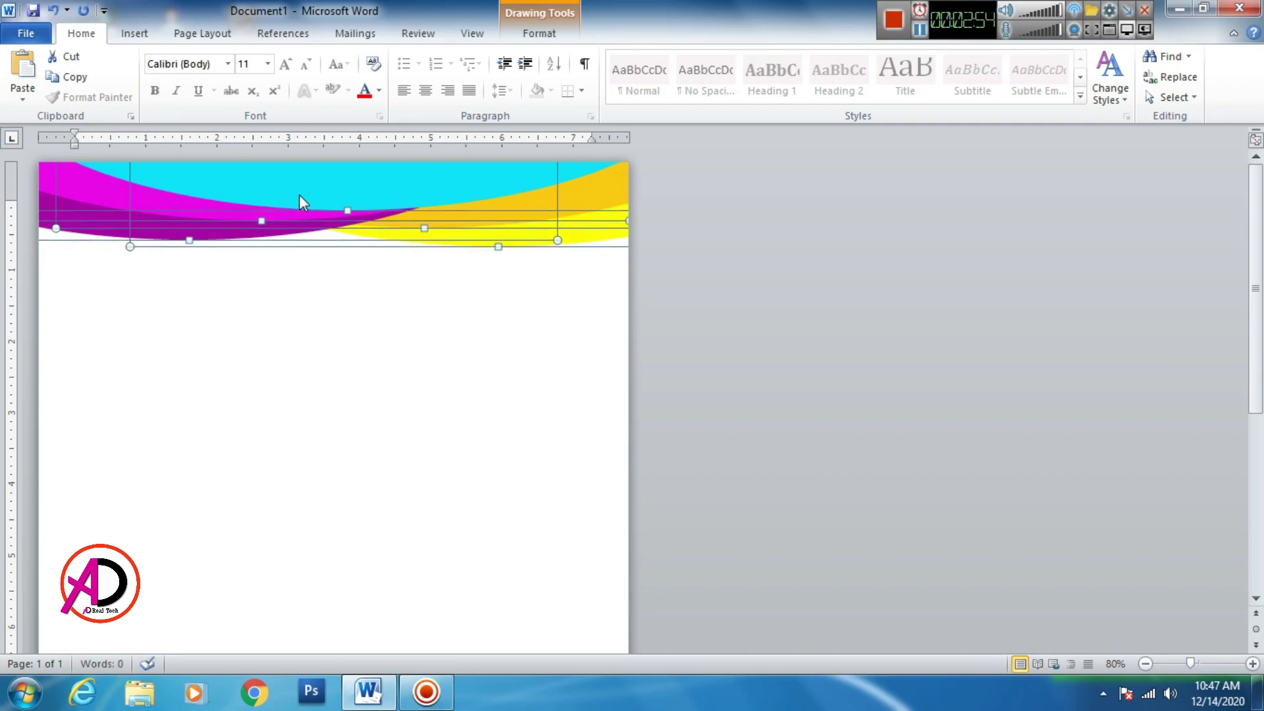
key(Down)
click(397, 431)
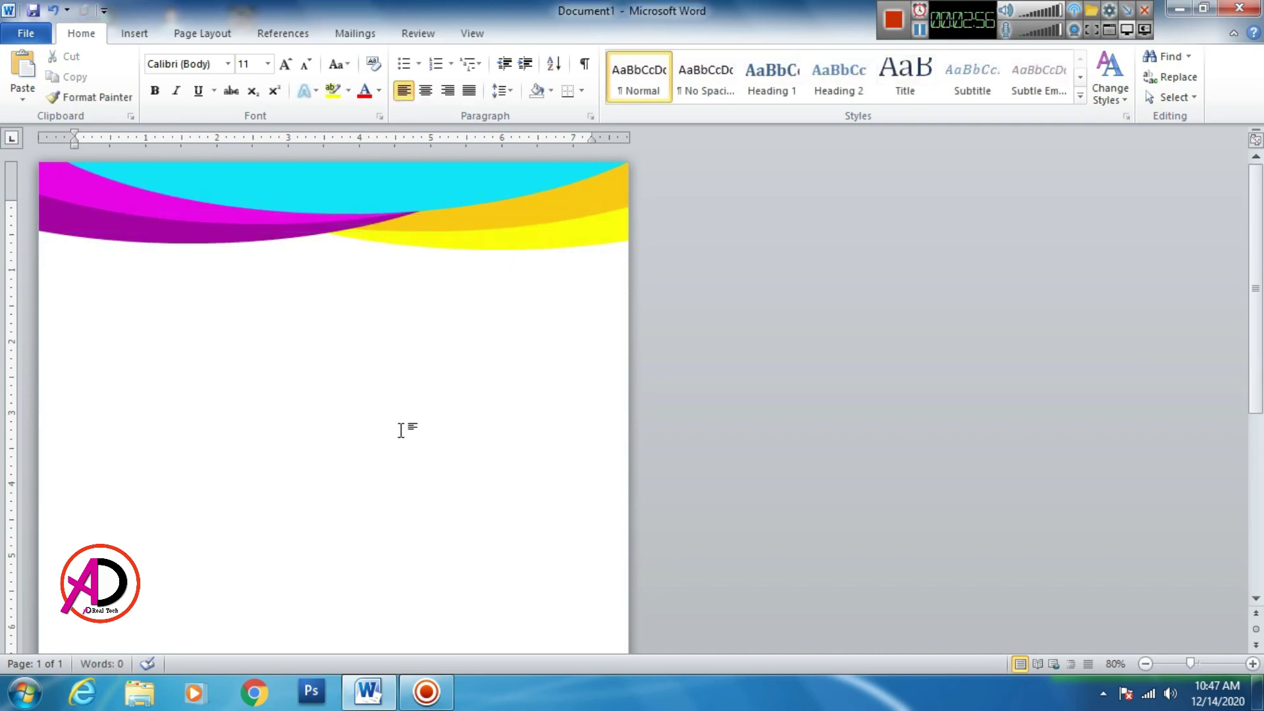
Draw a circle about 3.81" in diameter in the middle of the page.
ctrl+scroll(428, 447, down, 5)
ctrl+scroll(270, 394, up, 2)
scroll(502, 447, down, 1)
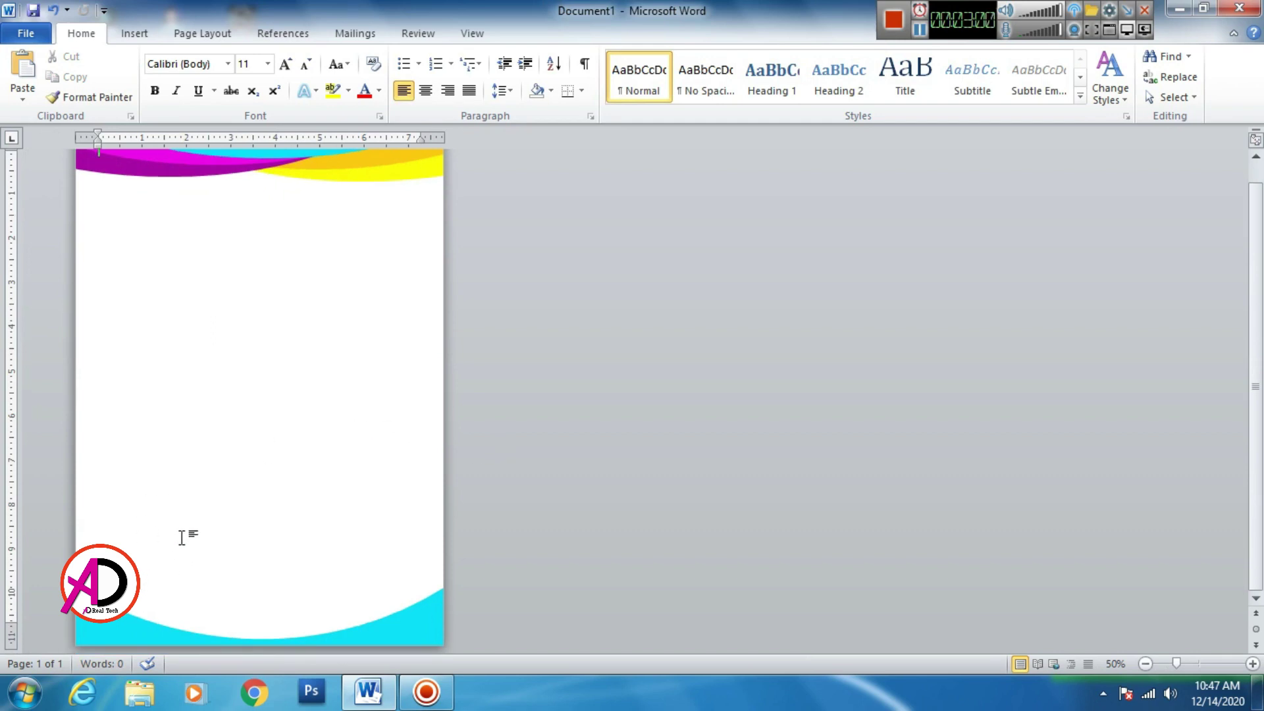
click(134, 32)
click(266, 76)
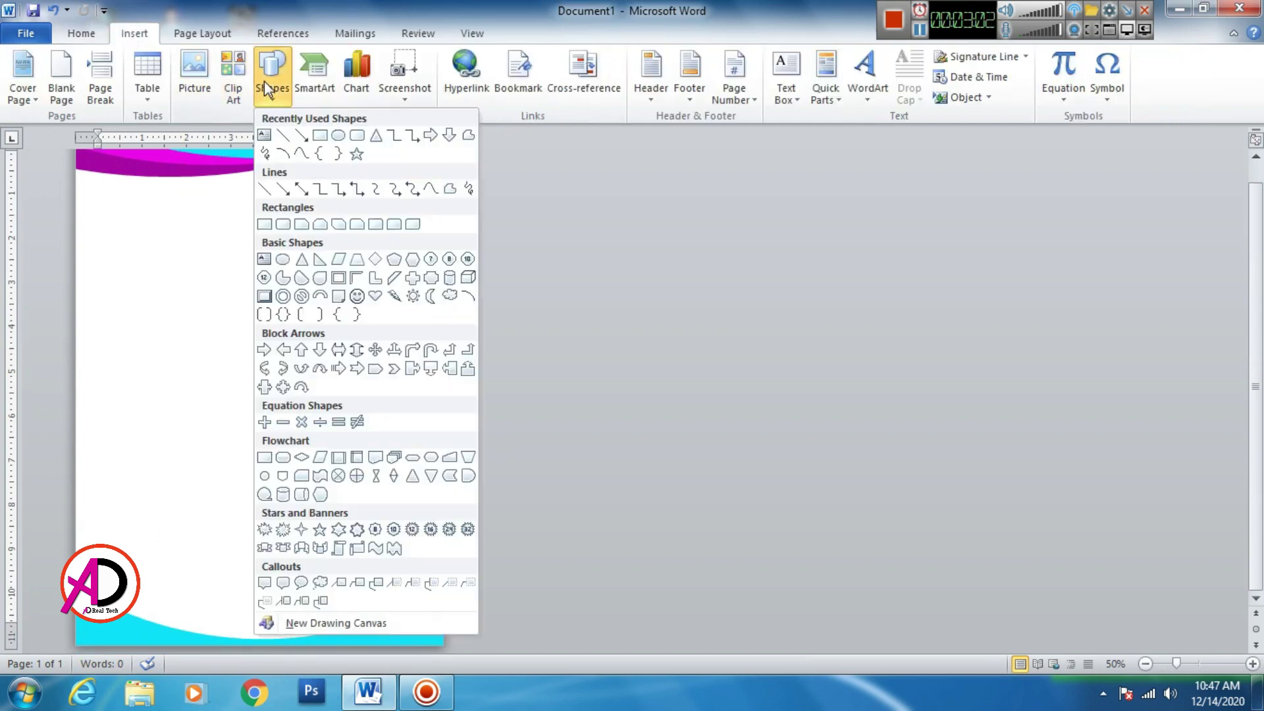
click(338, 135)
mouse_move(158, 288)
mouse_down()
mouse_move(339, 426)
mouse_move(328, 443)
mouse_up()
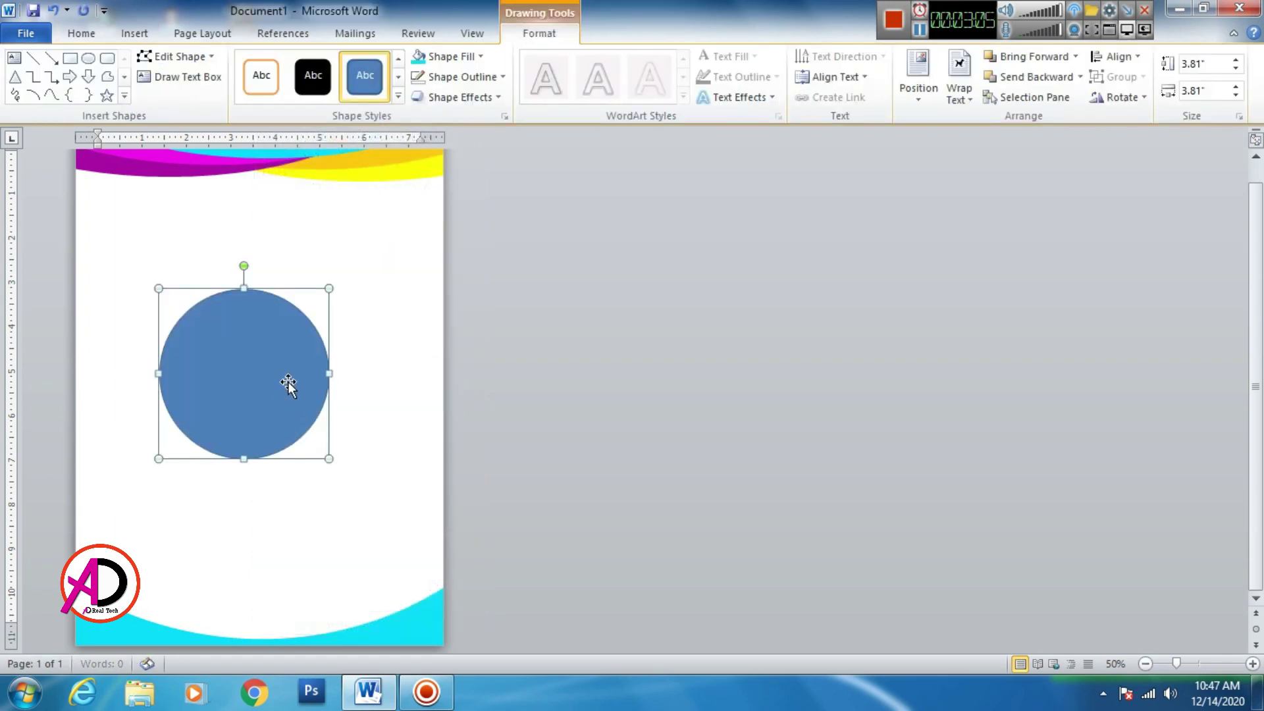
Try reshaping the circle by editing its points, pulling the upper point and its curve handle inward.
click(173, 56)
click(169, 104)
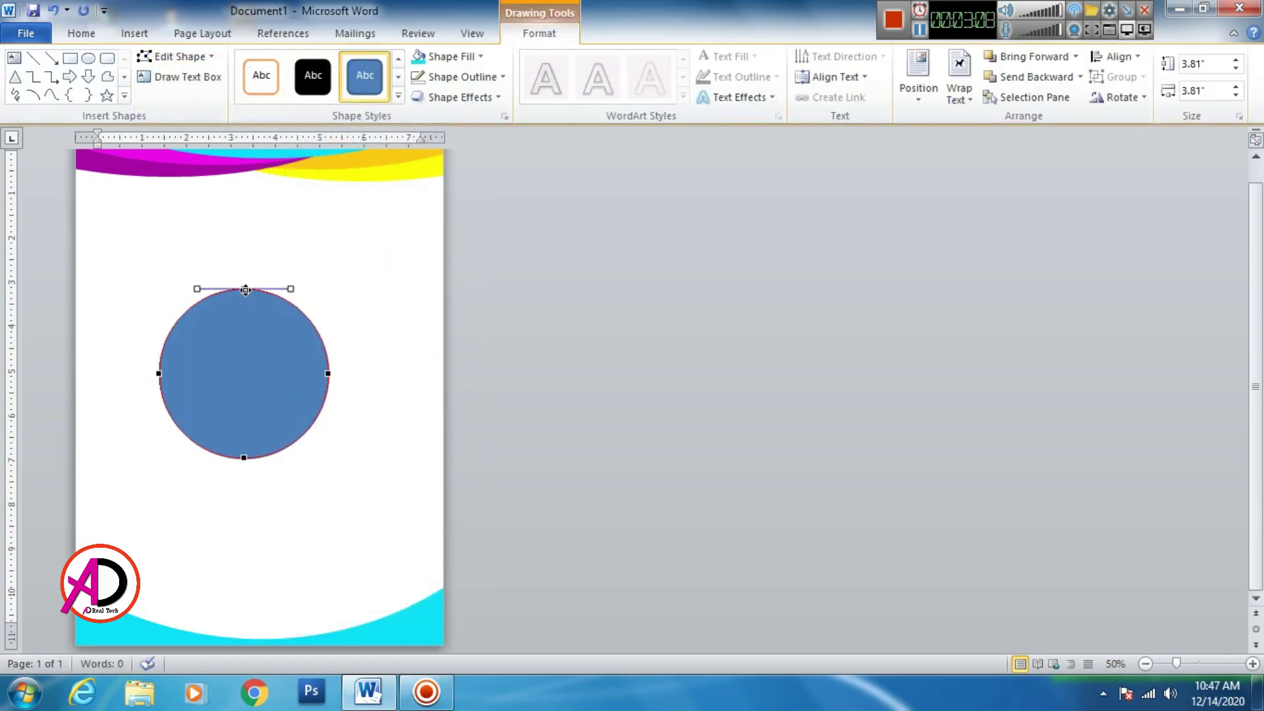
drag(244, 295, 245, 432)
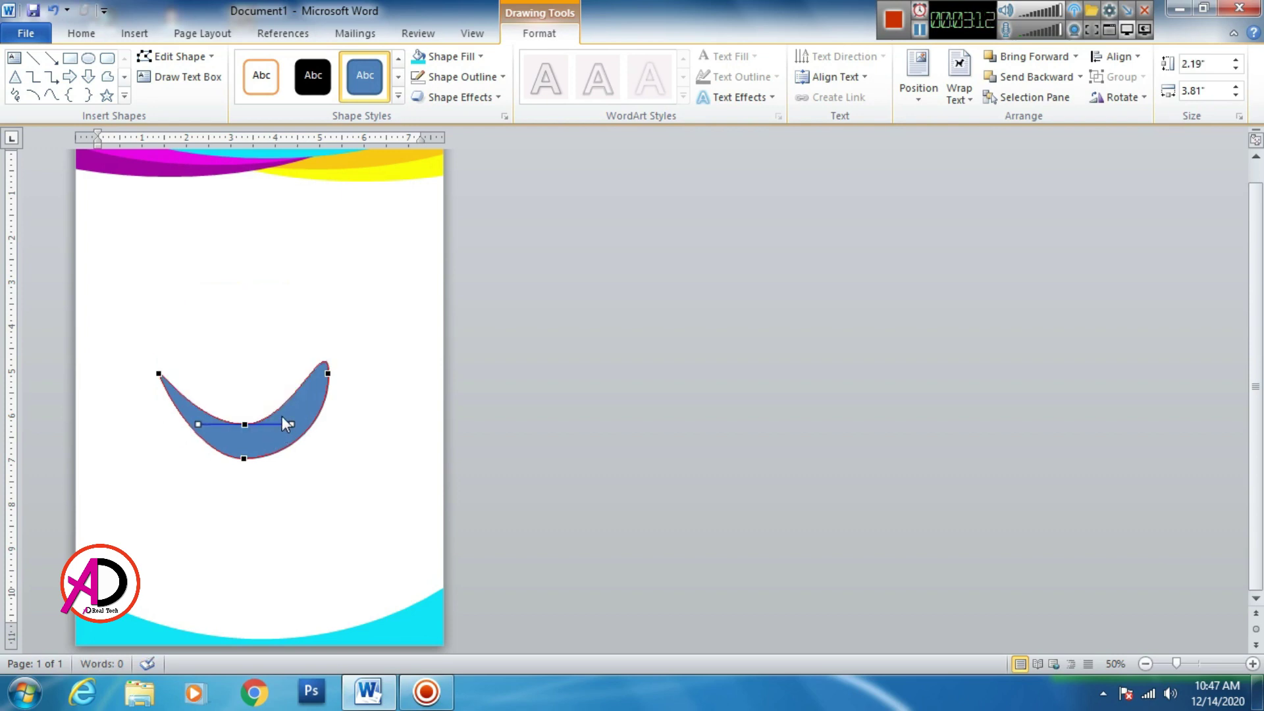
key(ctrl+z)
drag(290, 289, 257, 345)
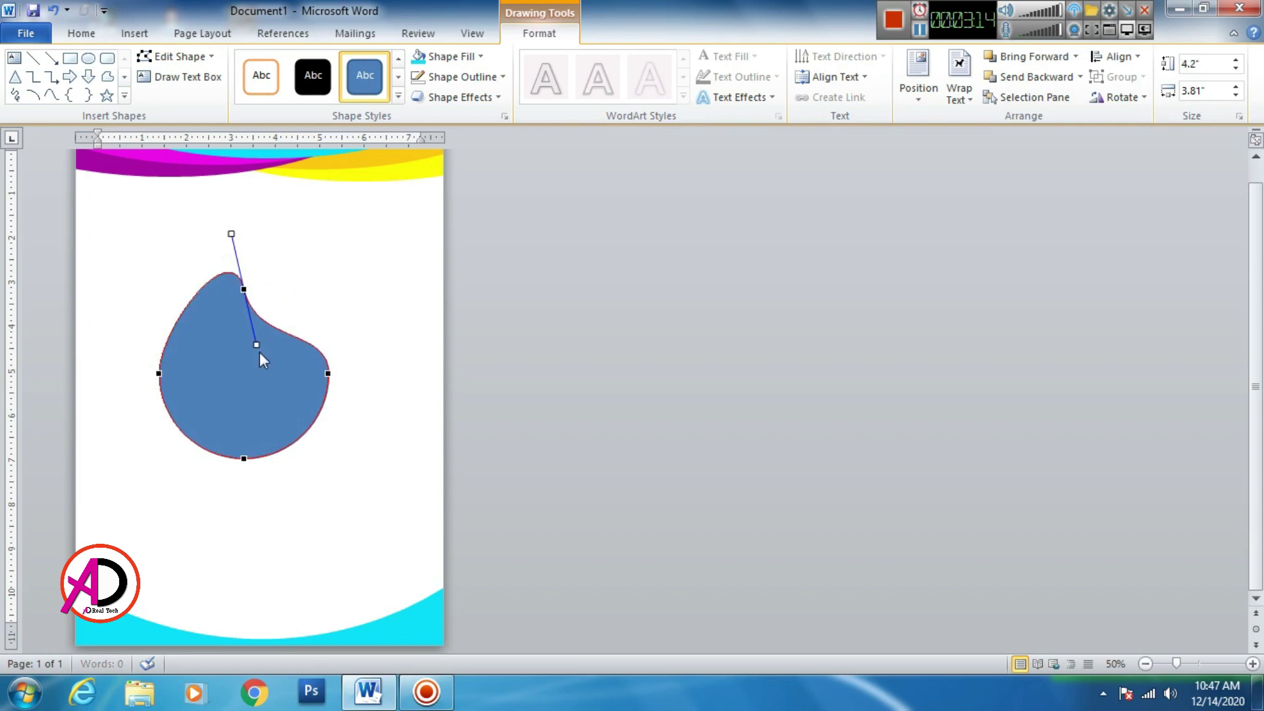
drag(247, 298, 241, 378)
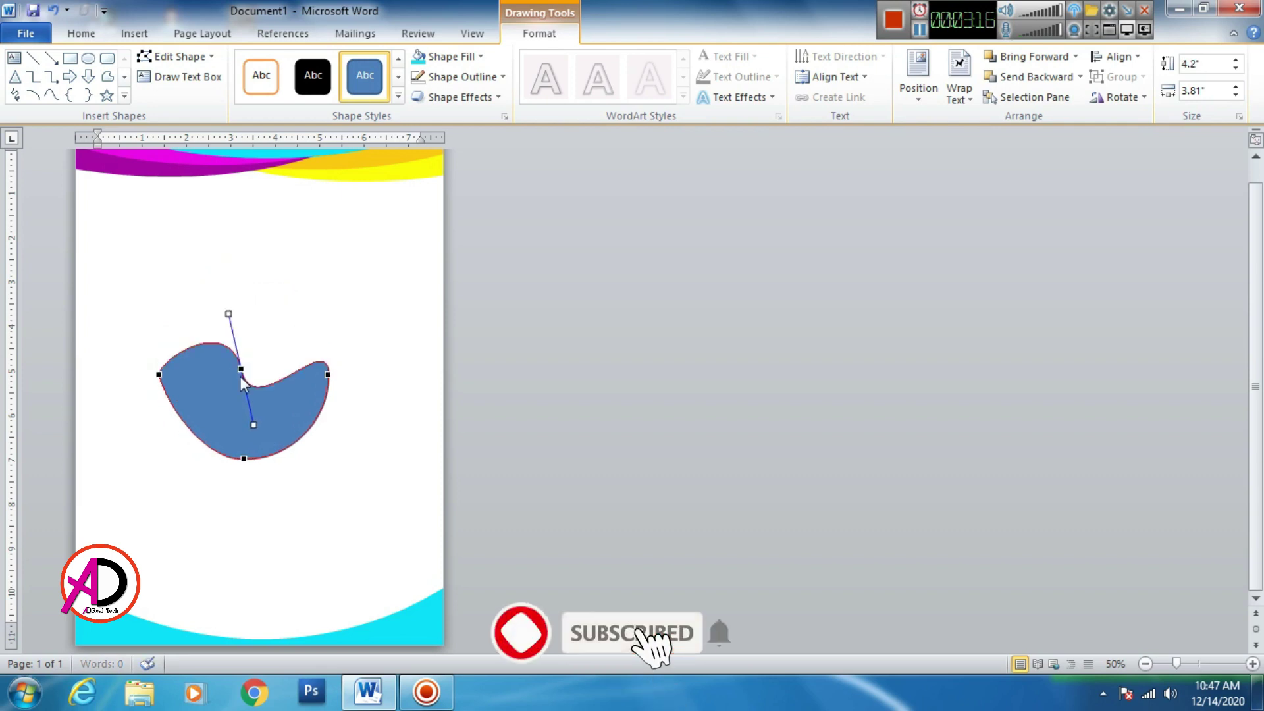
Delete the reshaped circle from the middle of the page.
click(353, 437)
click(259, 424)
key(Delete)
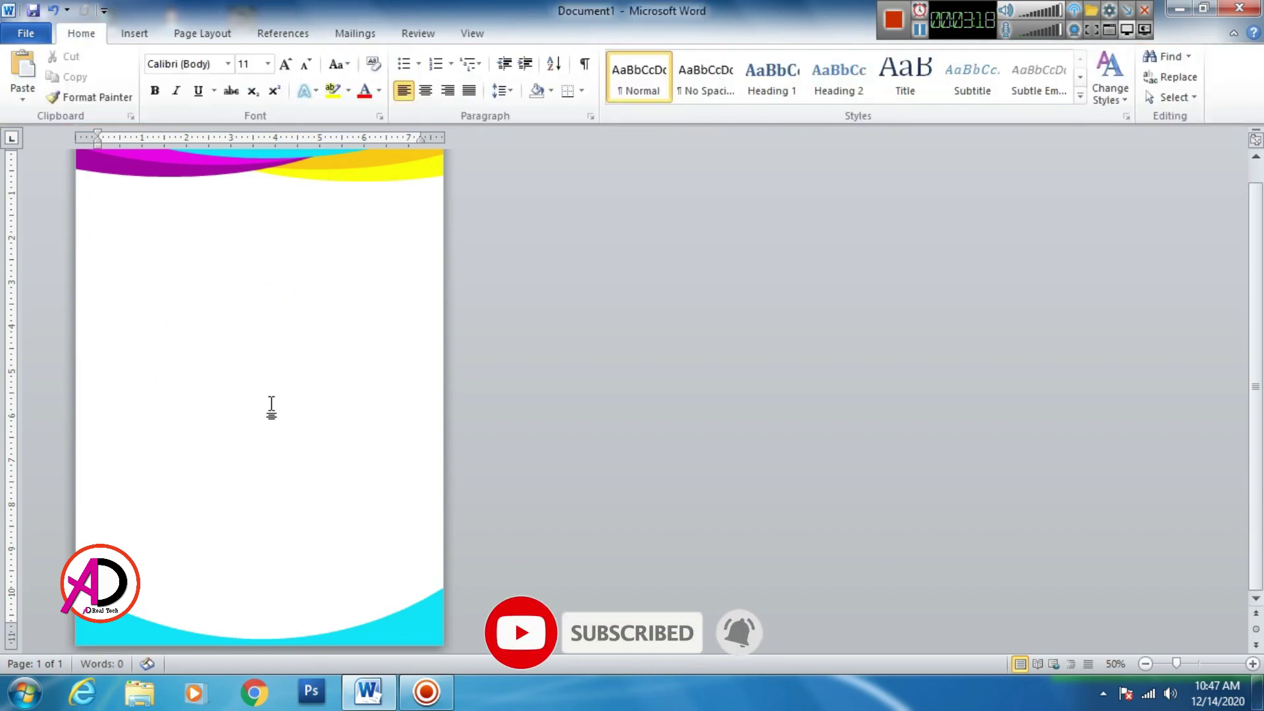
Draw a rectangle about 1.06" high and 1.94" wide in the lower-left corner of the page, over the cyan footer.
click(135, 34)
click(275, 99)
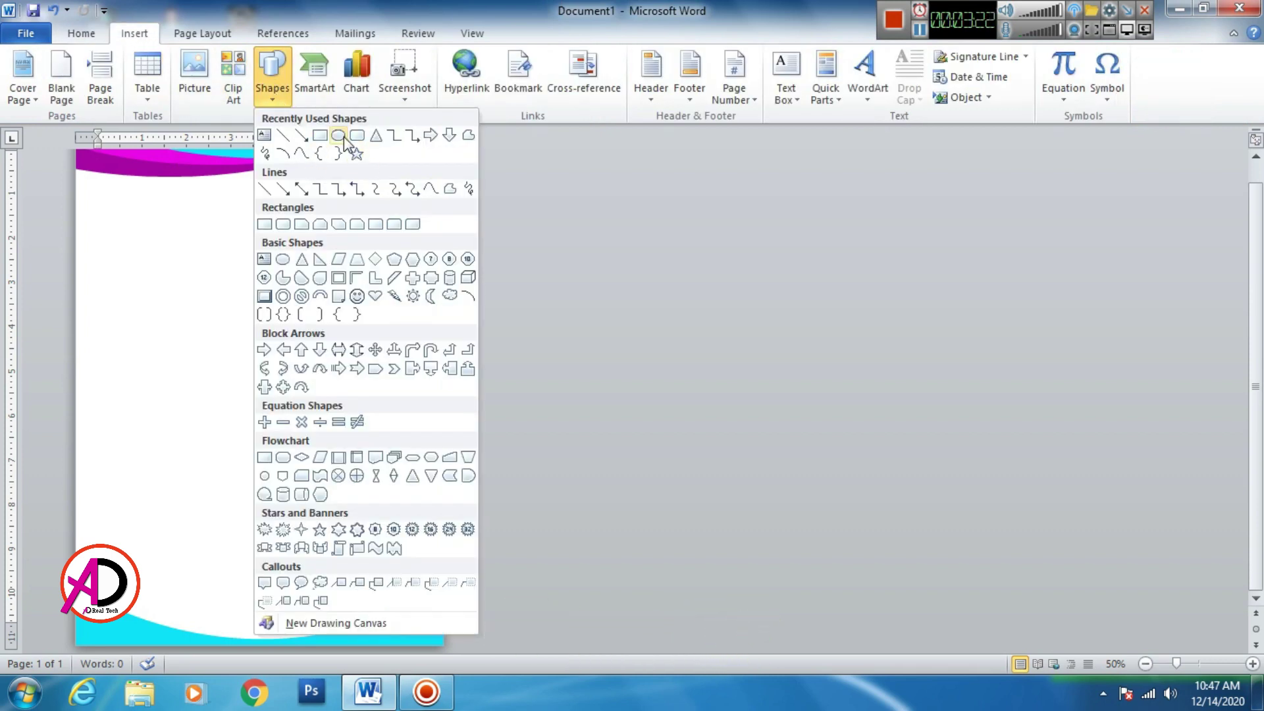
click(320, 134)
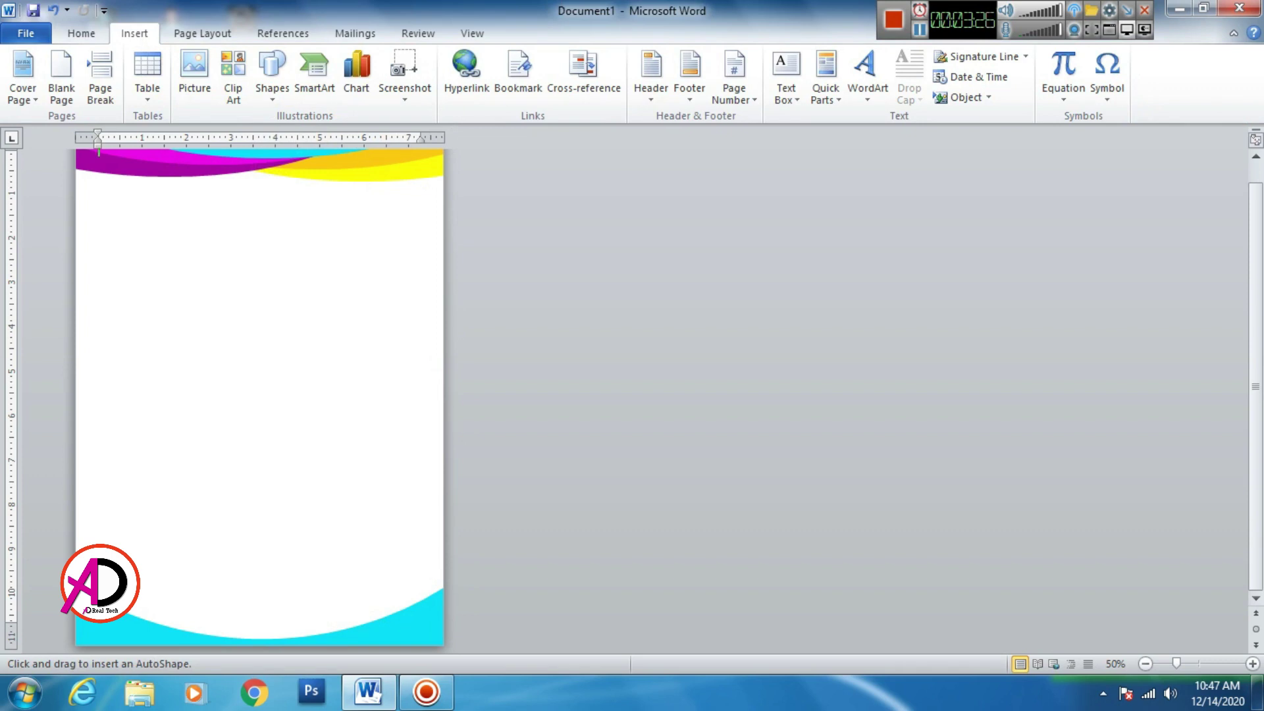
drag(76, 597, 163, 648)
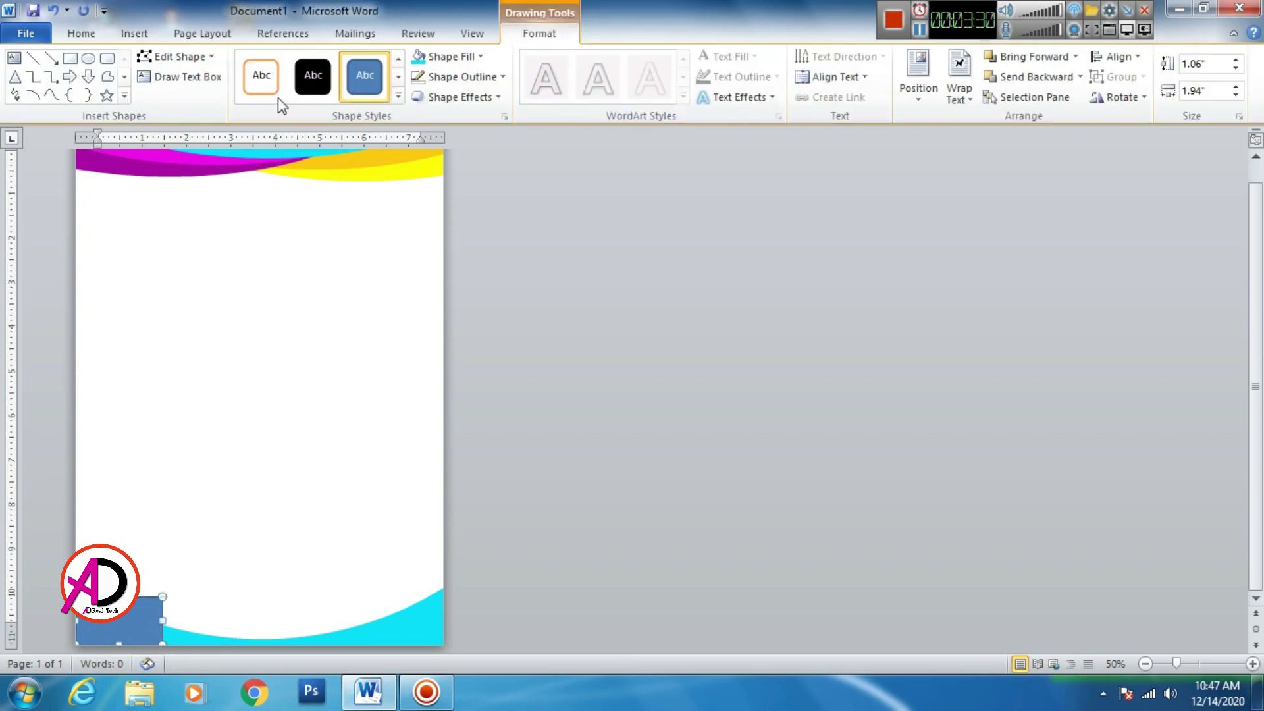
Turn the corner rectangle into a triangle by deleting its upper-right edit point.
click(186, 56)
click(186, 103)
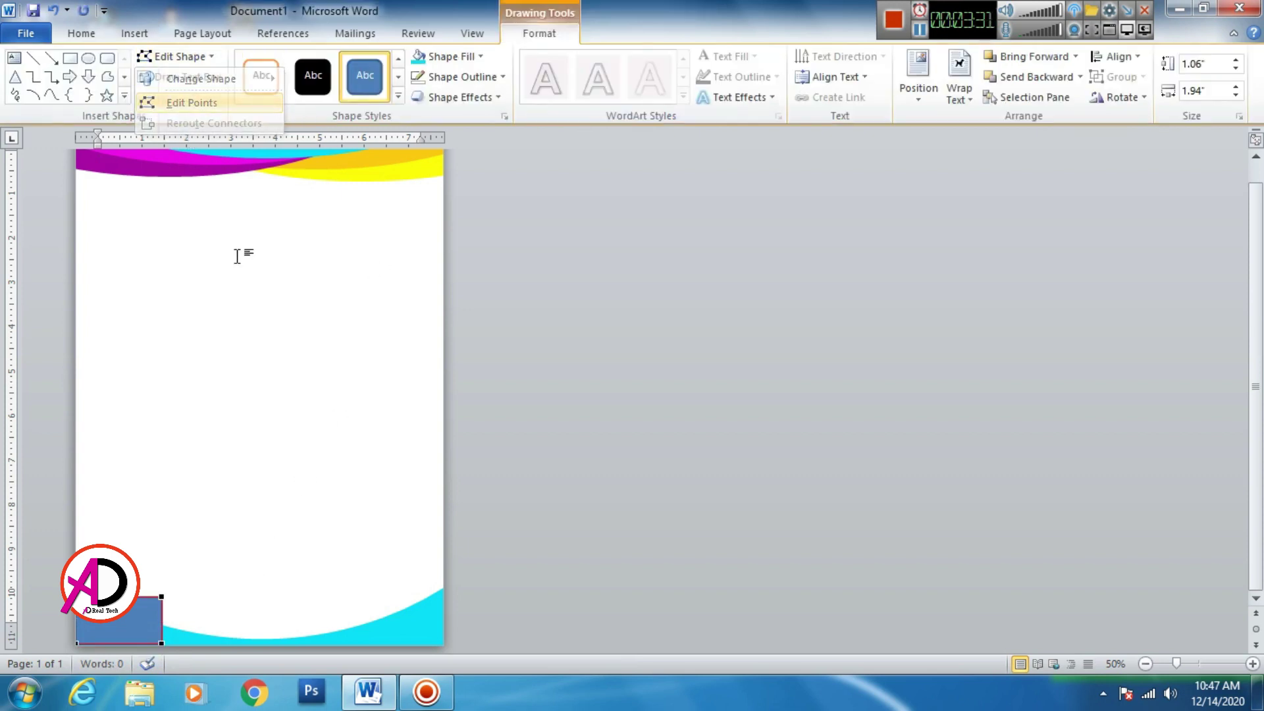
click(162, 597)
right_click(162, 598)
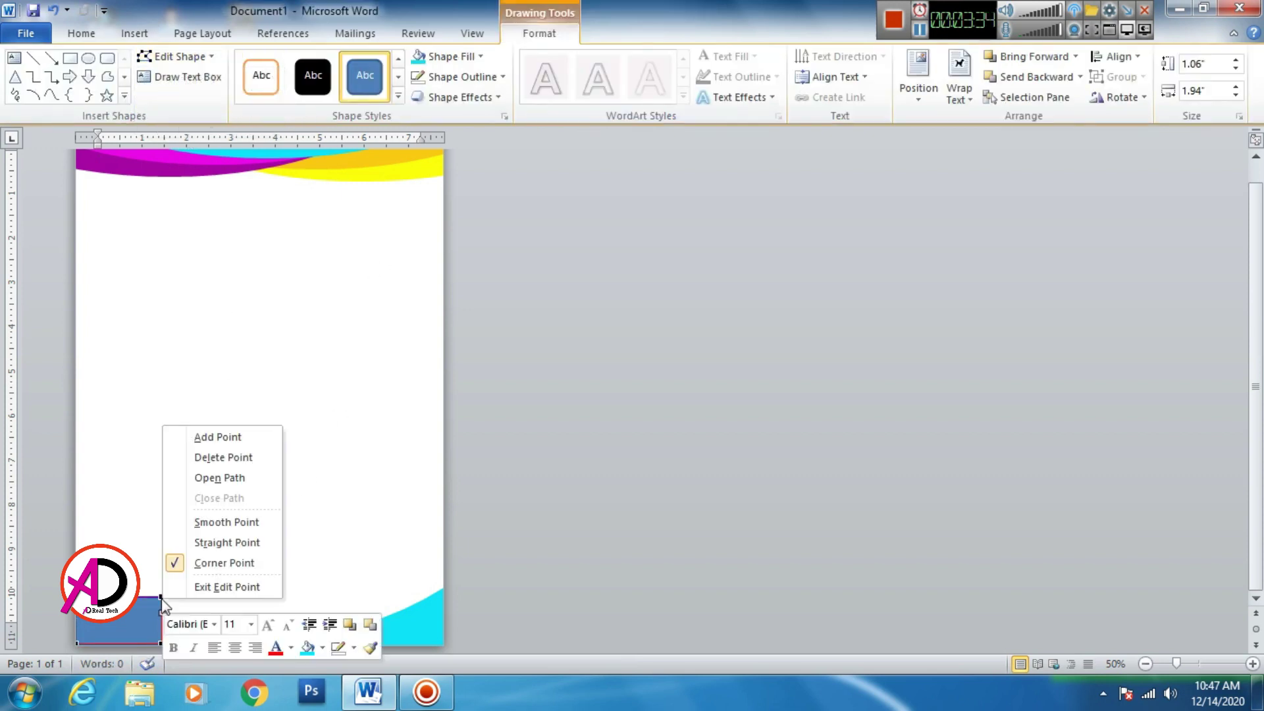
click(223, 457)
scroll(230, 519, up, 6)
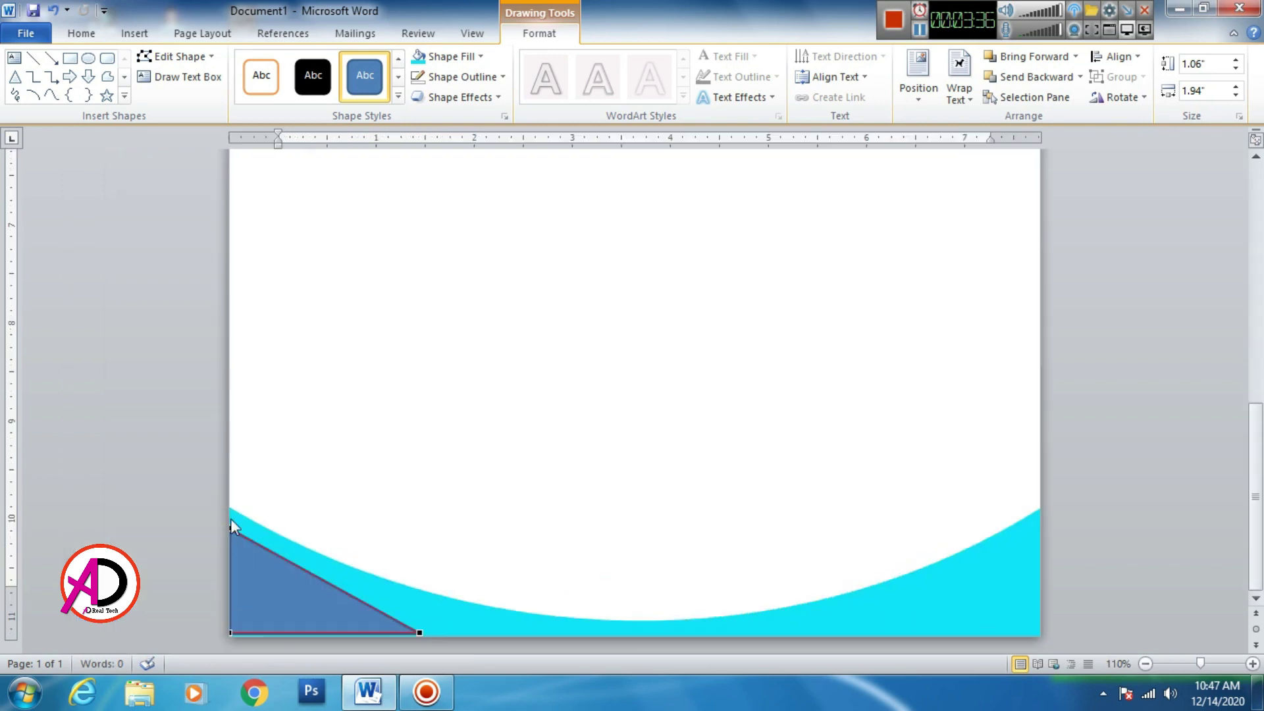
Bend the triangle's slanted edge inward into a concave curve that follows the cyan footer.
click(172, 52)
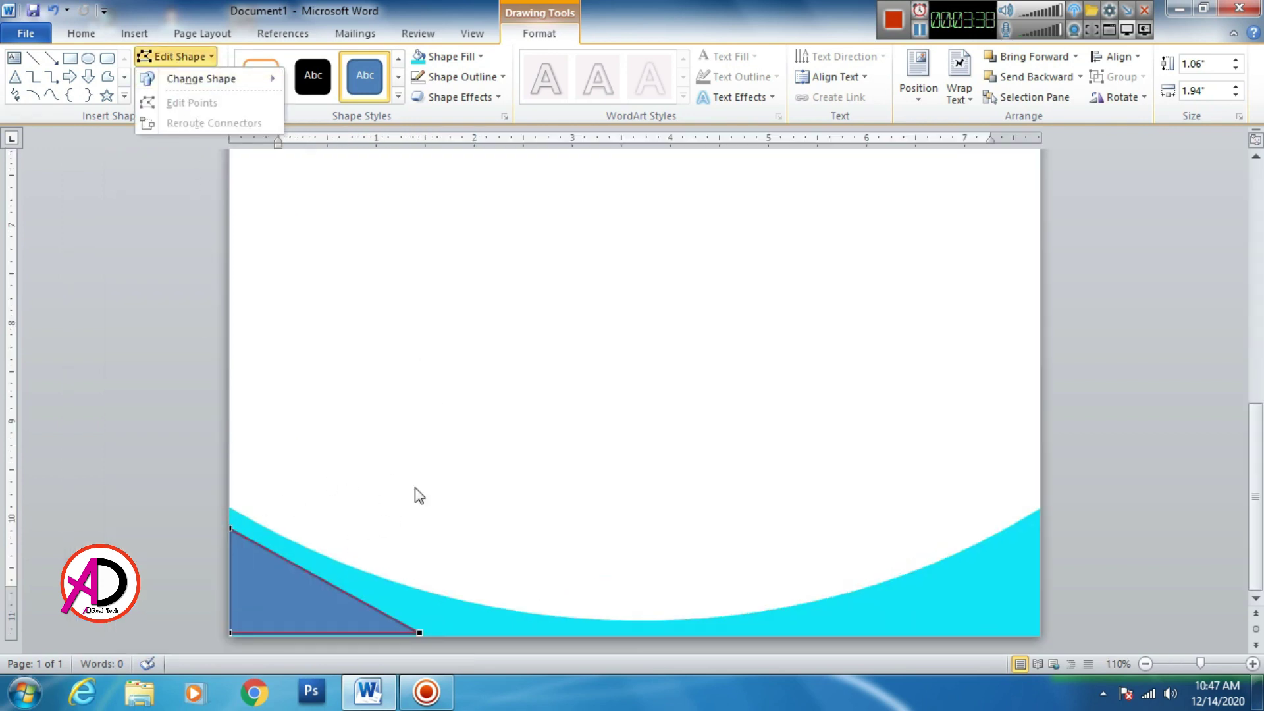
click(227, 528)
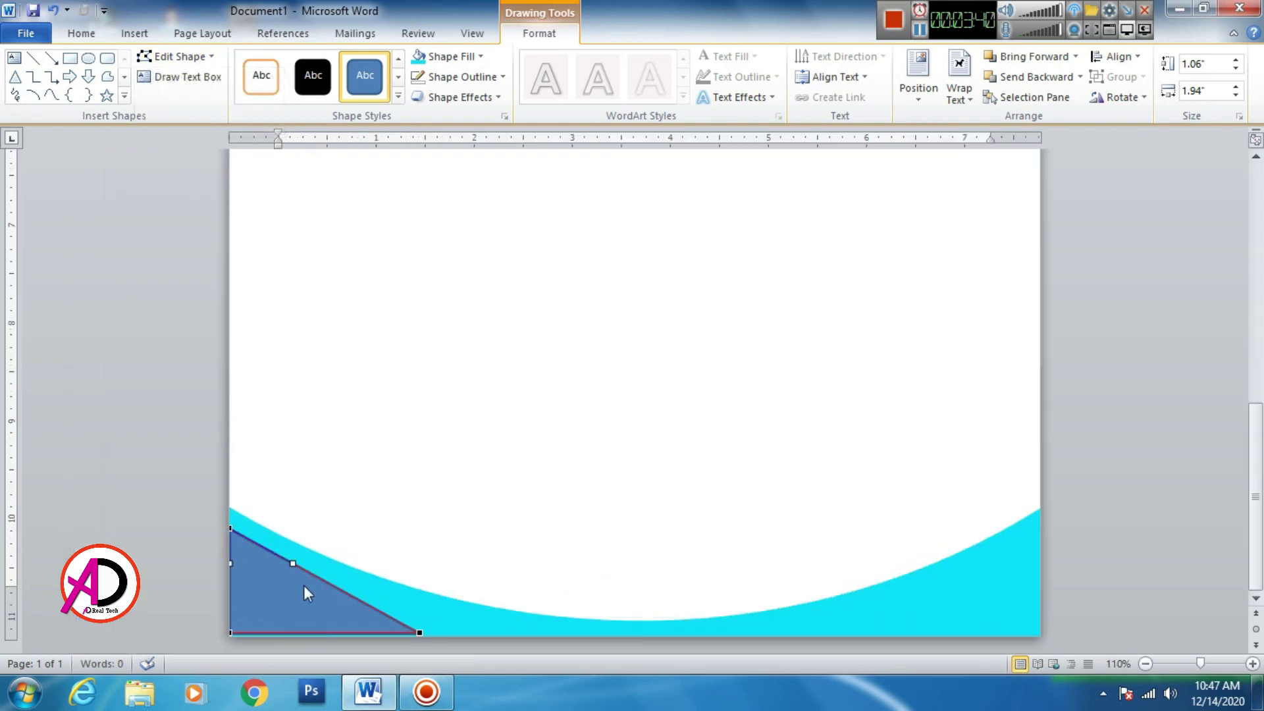
drag(295, 562, 350, 619)
click(417, 632)
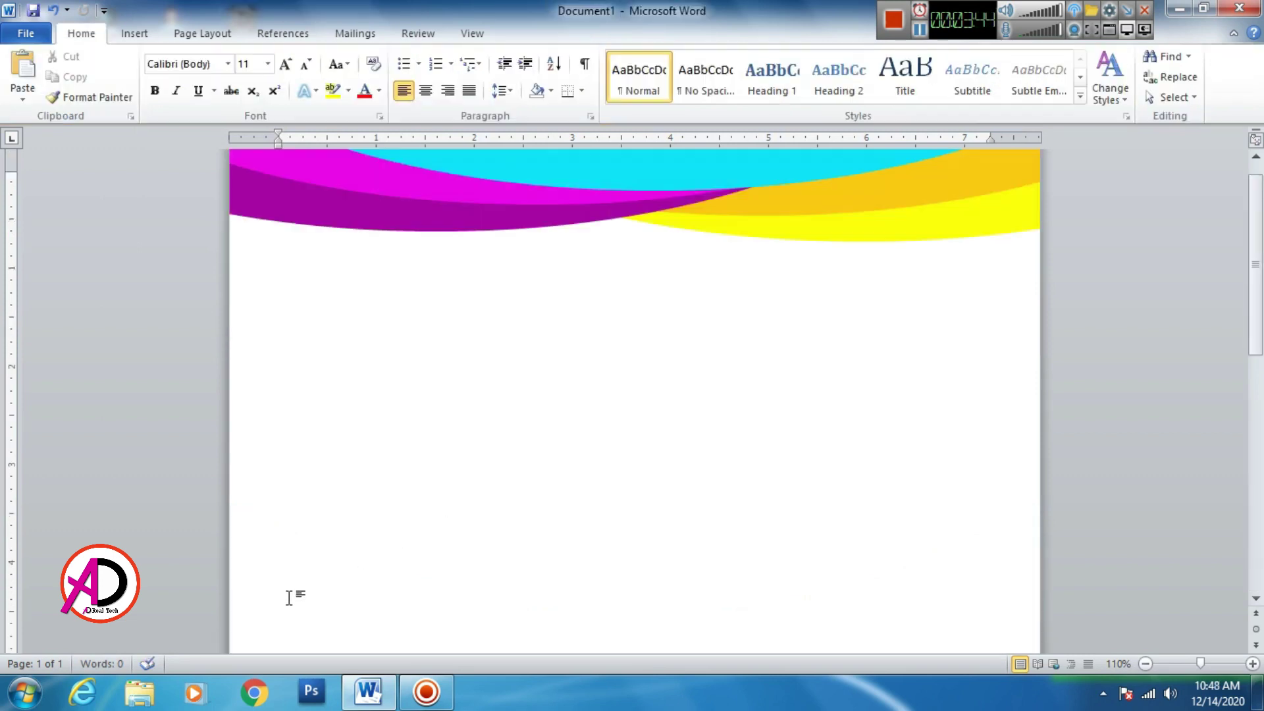
Move the curved corner shape slightly up and enlarge it to about 1.21" high and 3.2" wide, down to the page's lower edge.
scroll(325, 500, down, 5)
scroll(325, 500, down, 8)
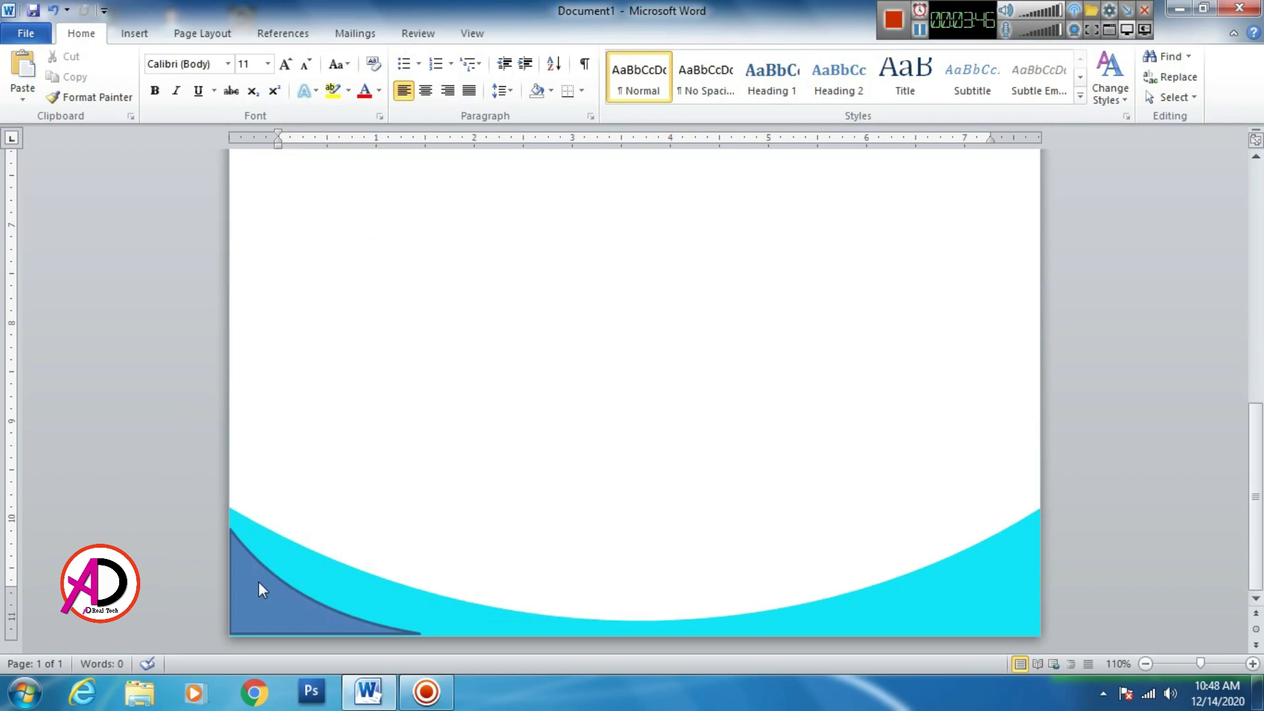
drag(258, 582, 255, 569)
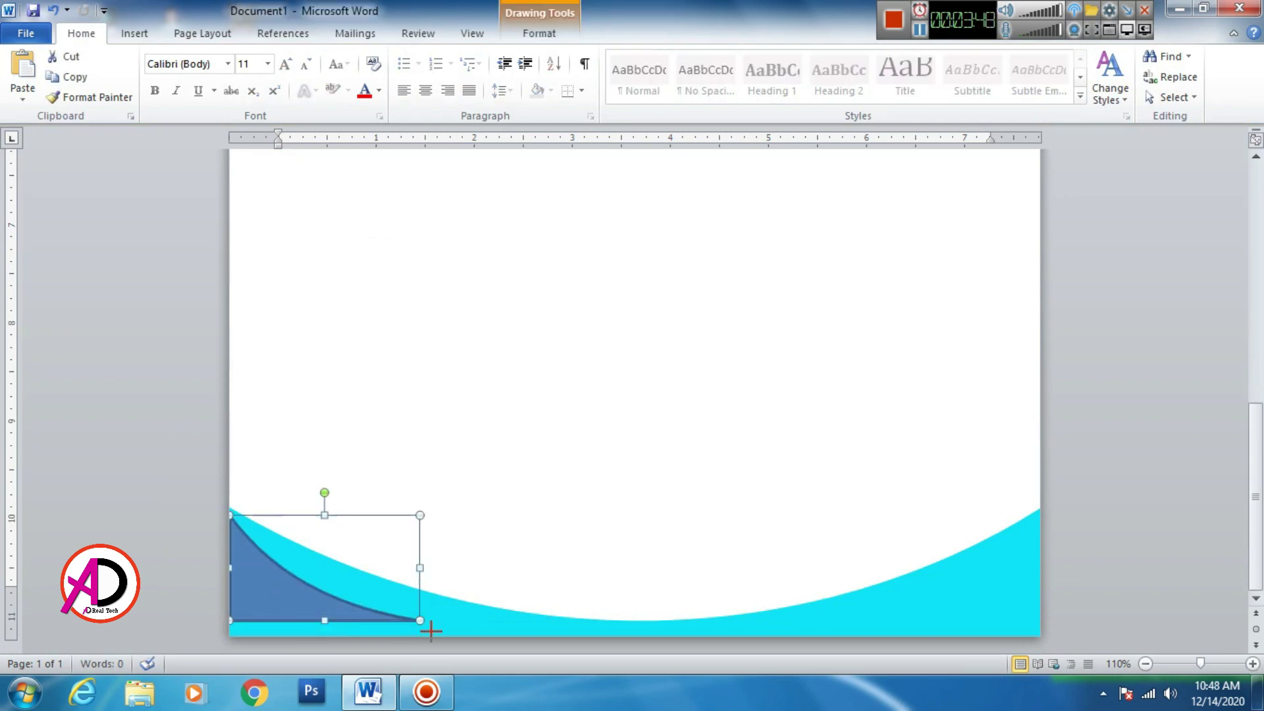
drag(431, 631, 544, 633)
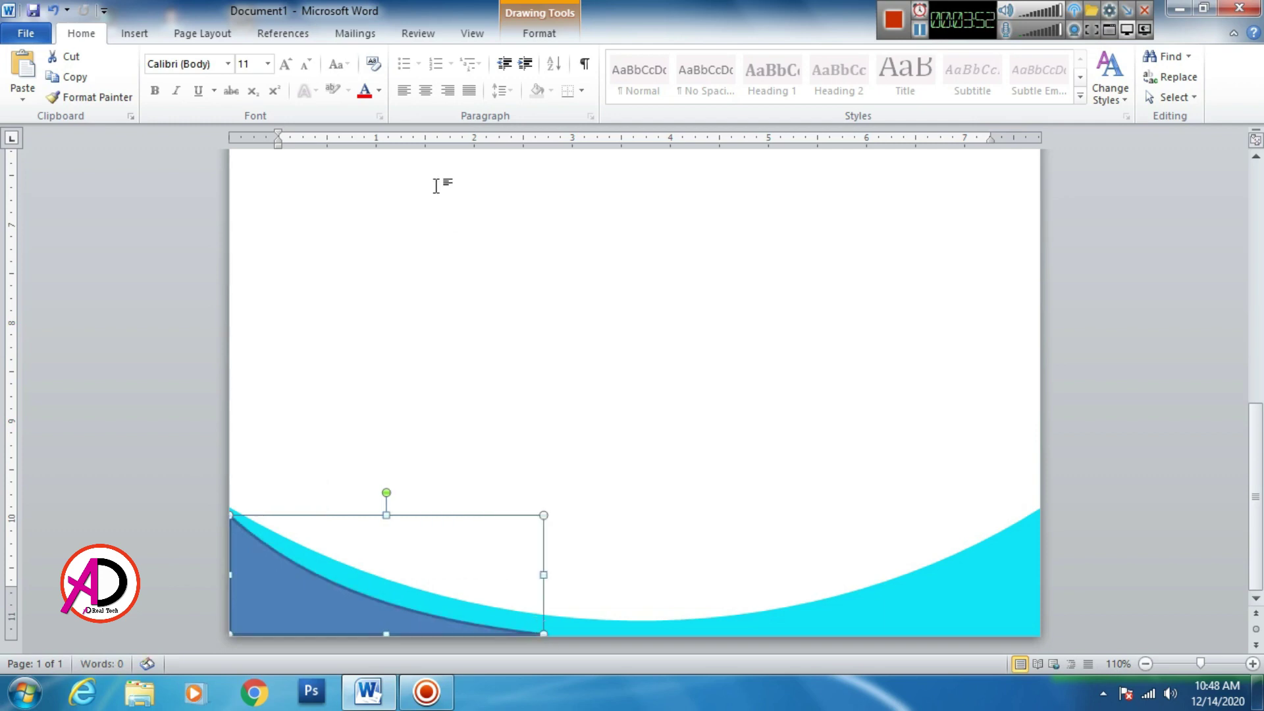
Fill the curved corner shape with the header's gold colour and remove its outline.
click(532, 37)
click(454, 58)
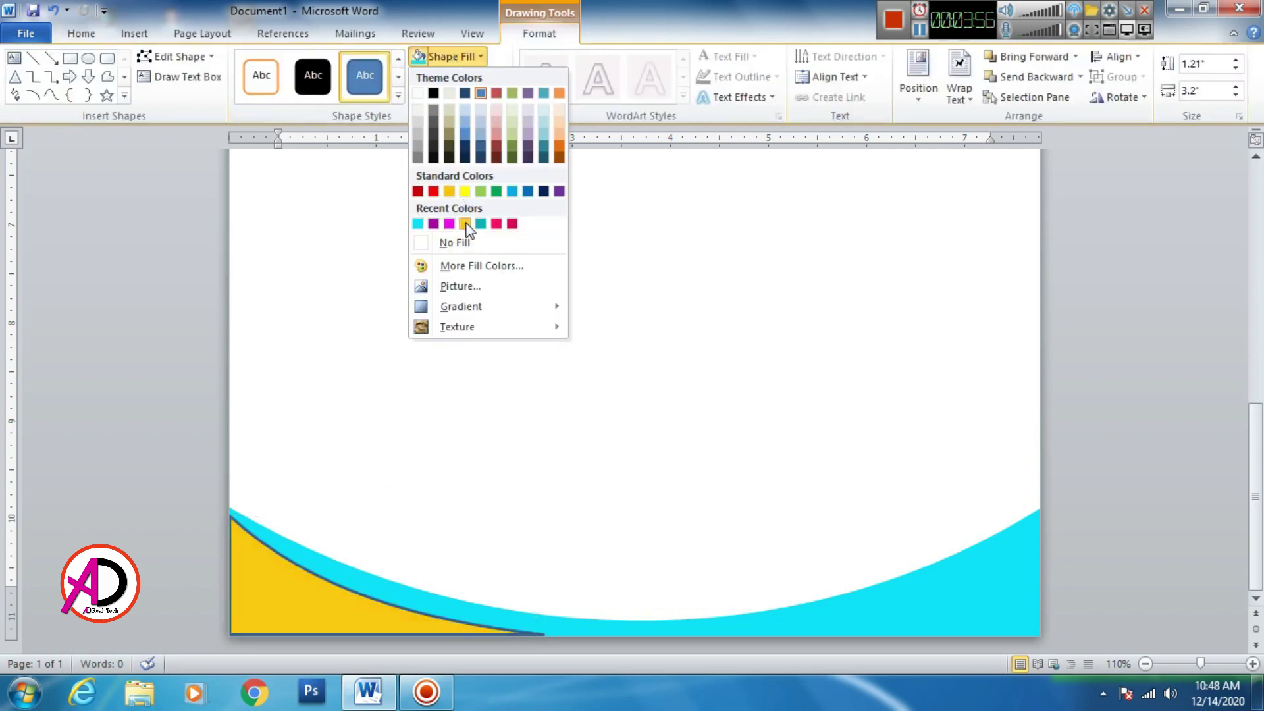
click(466, 223)
click(461, 77)
click(461, 263)
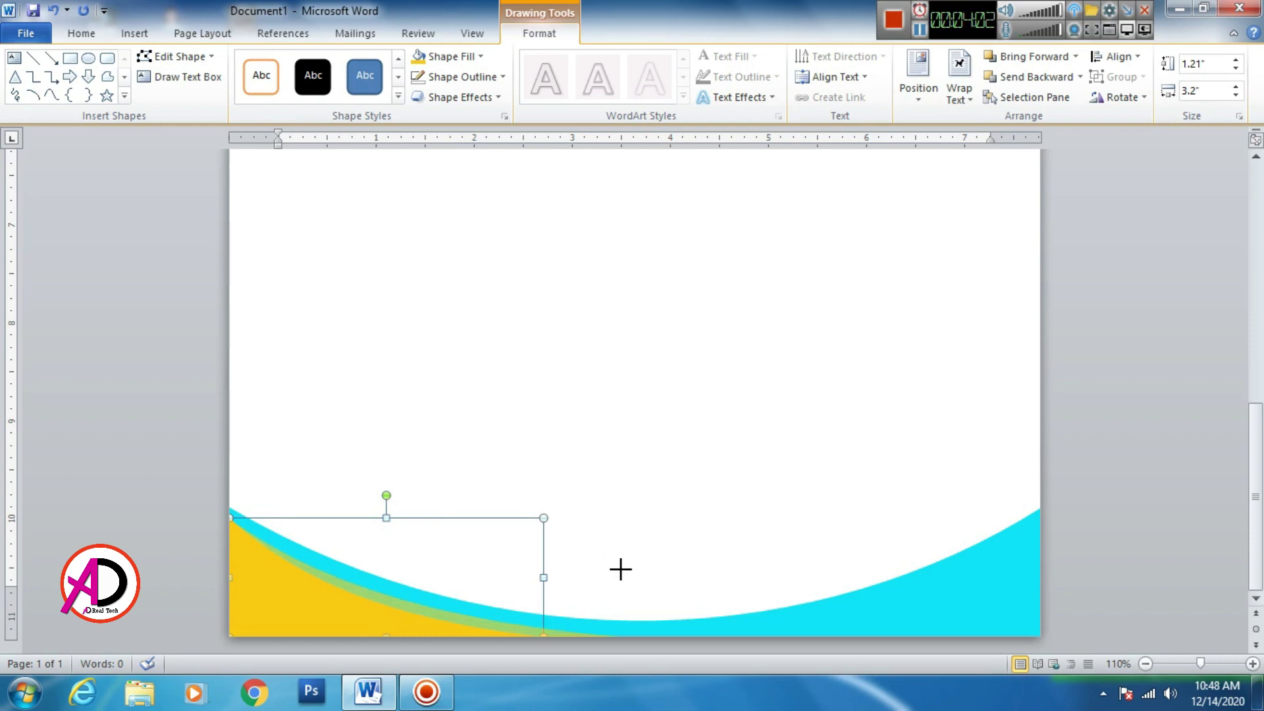
Widen the gold corner shape to about 3.99" and place a horizontally flipped duplicate in the page's lower-right corner.
key(ctrl+y)
key(ctrl+d)
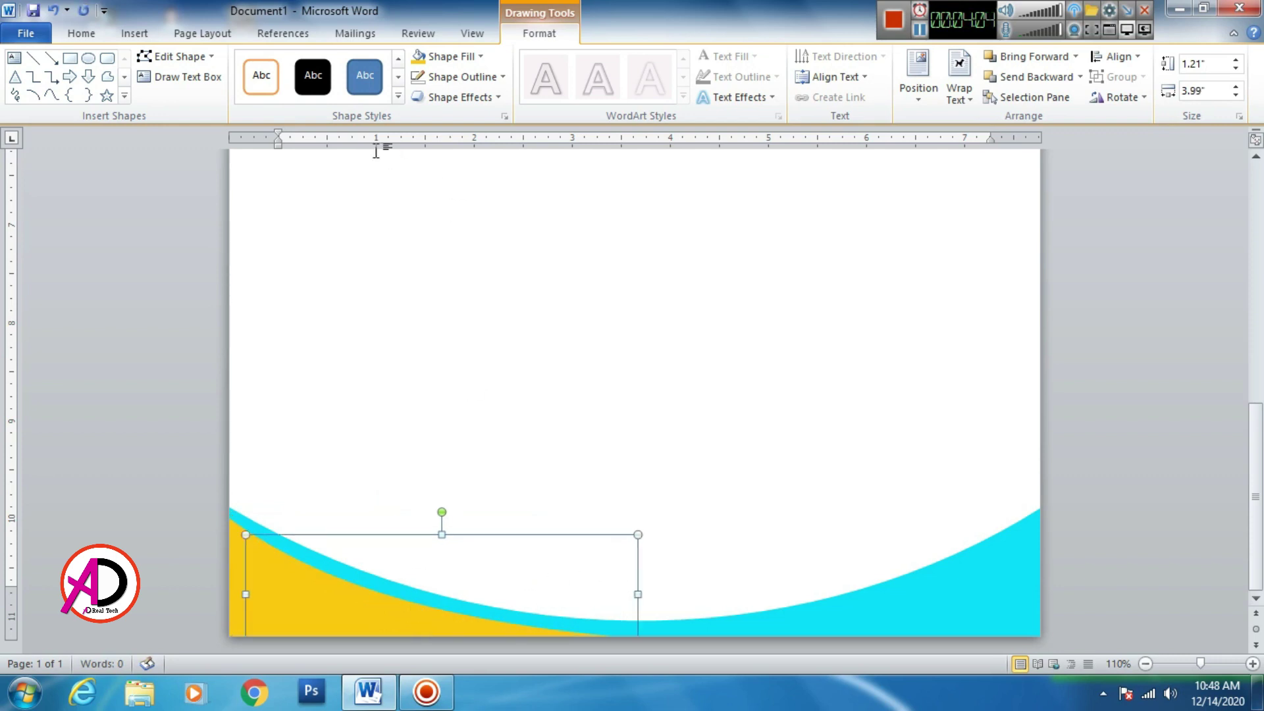
click(1119, 98)
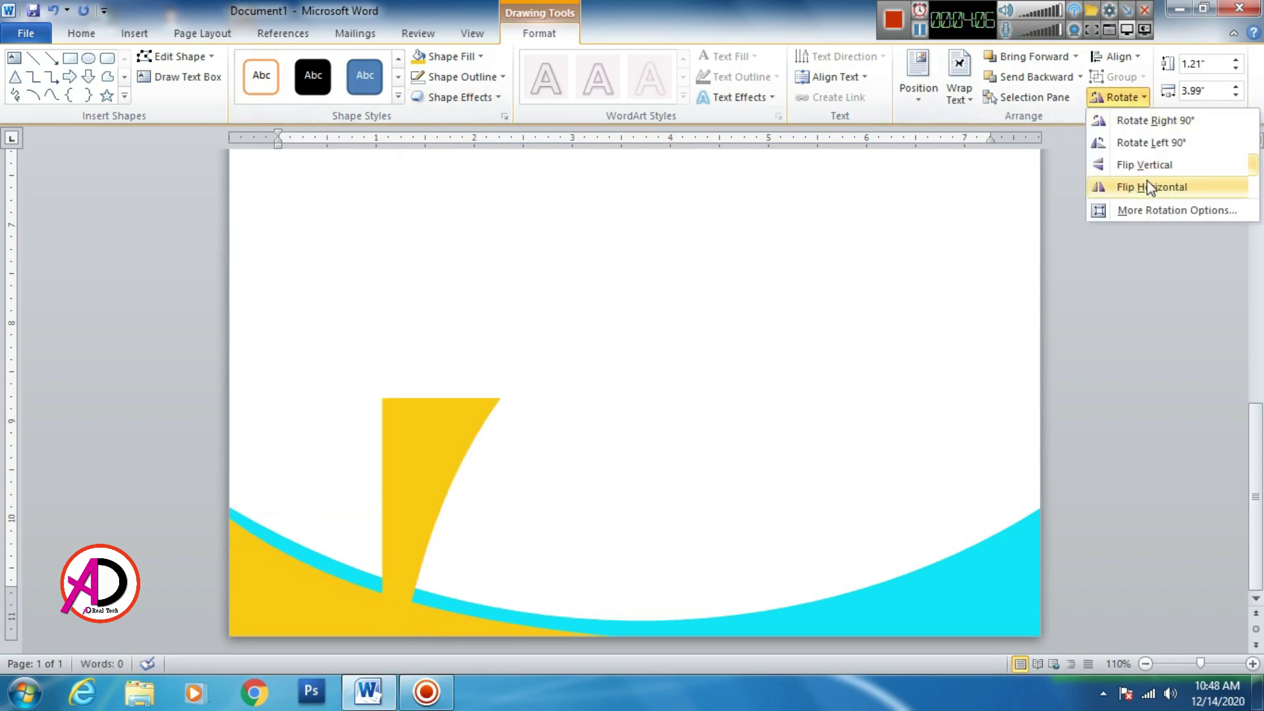
click(1148, 185)
drag(703, 592, 1011, 582)
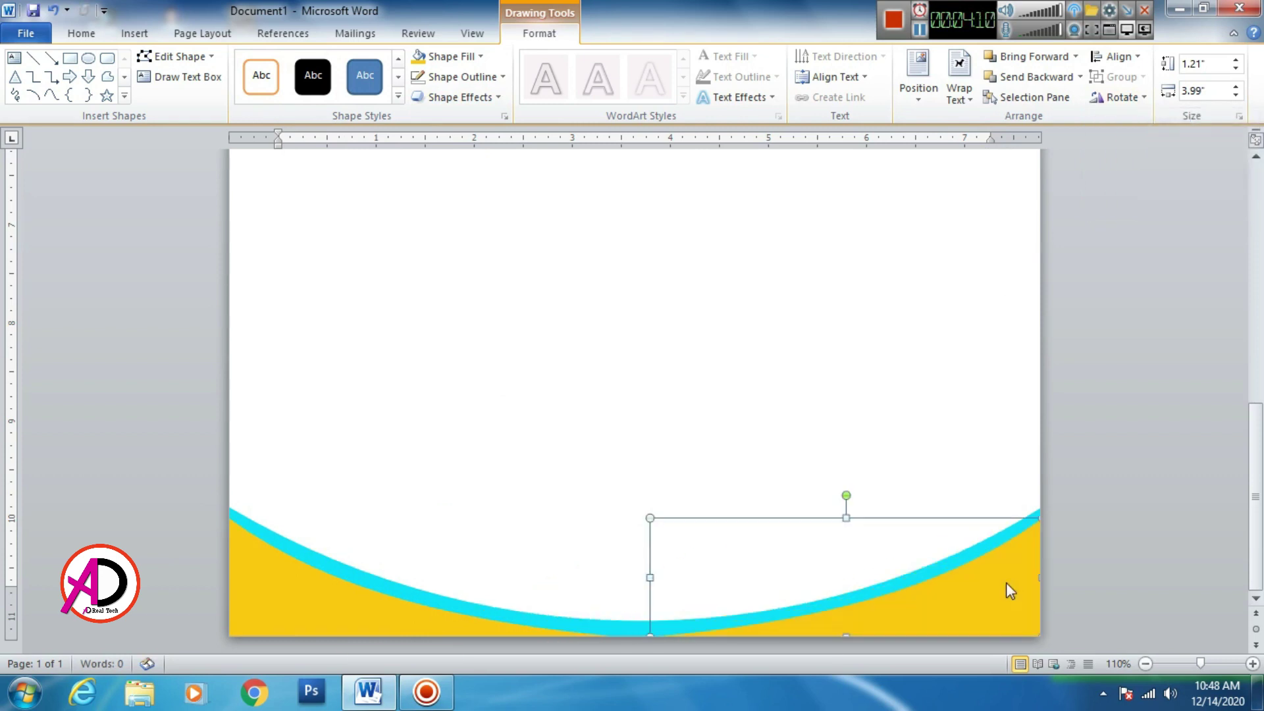
click(744, 430)
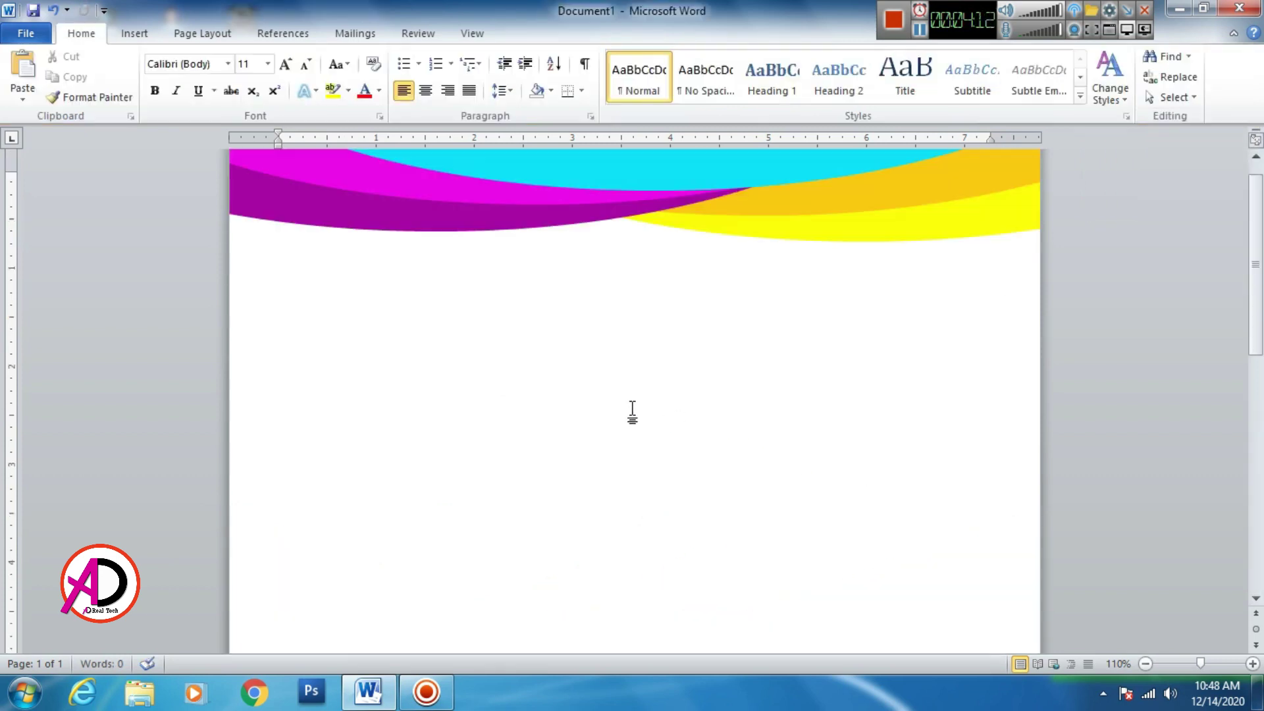
Change the fill of the curved cyan footer band to the magenta used in the header.
ctrl+scroll(556, 410, down, 10)
ctrl+scroll(488, 427, up, 5)
scroll(540, 436, down, 3)
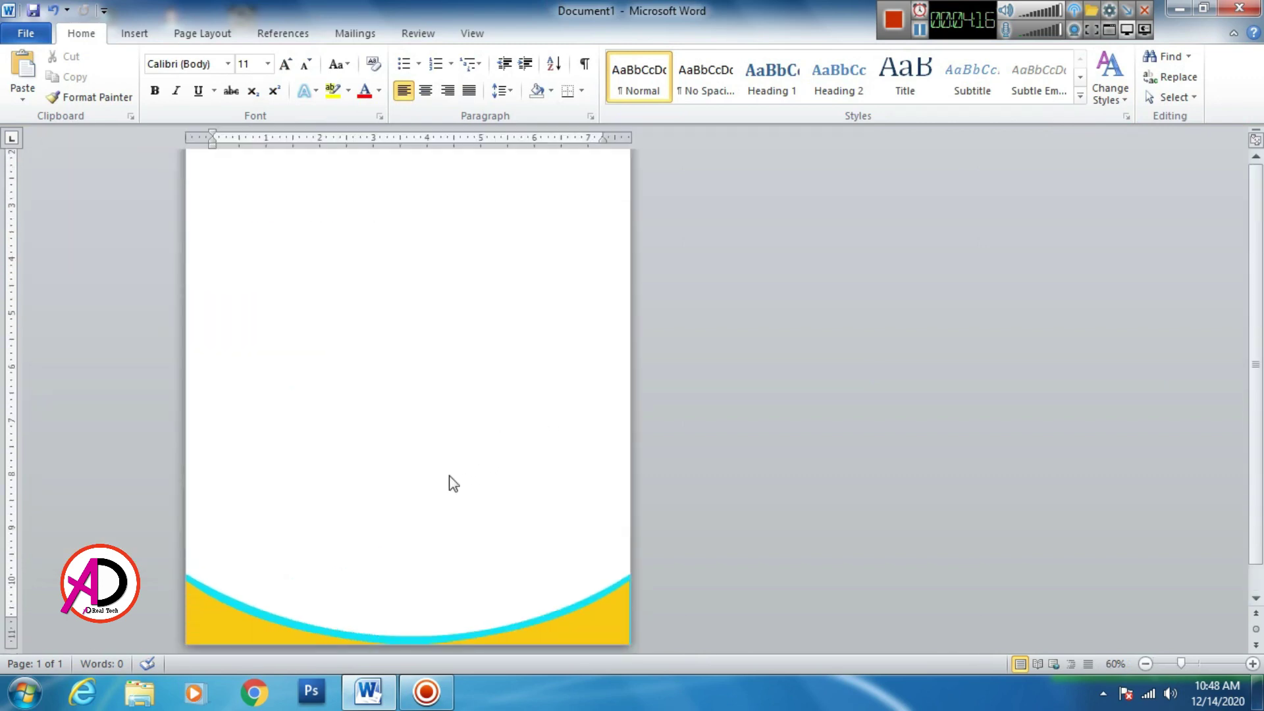
ctrl+scroll(441, 478, down, 4)
ctrl+scroll(454, 471, up, 4)
scroll(470, 481, down, 3)
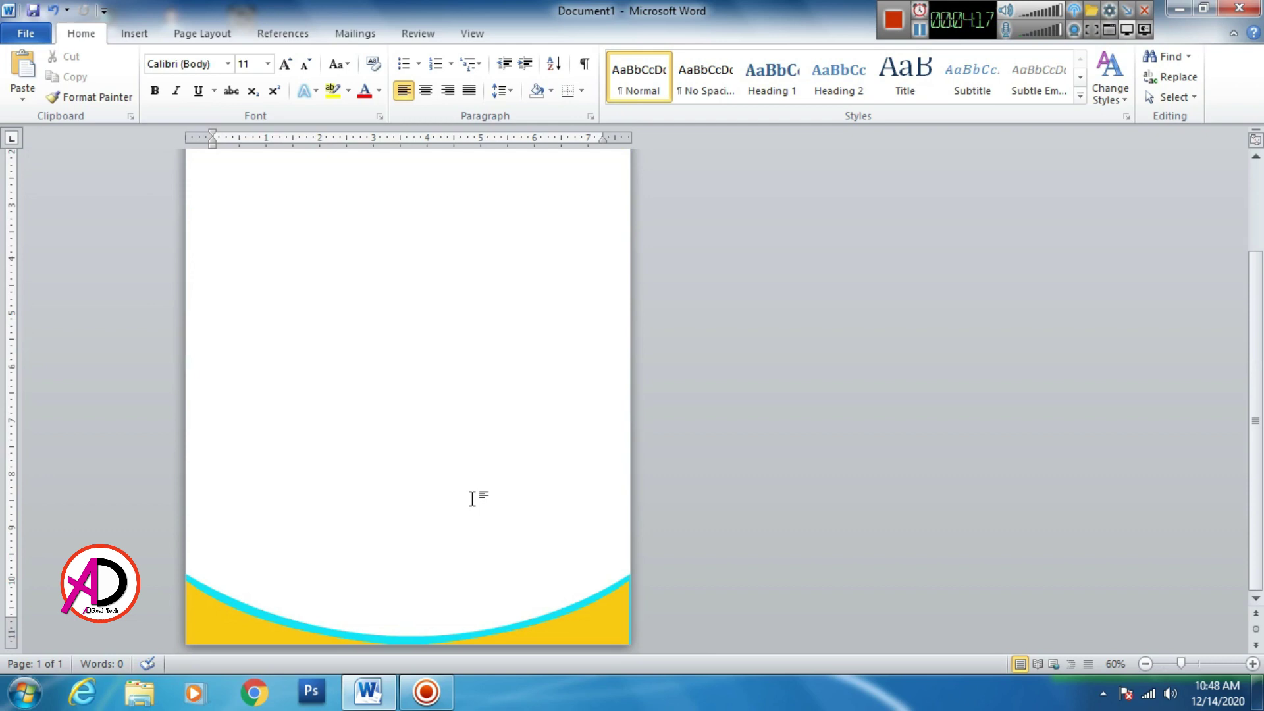
click(394, 641)
click(420, 636)
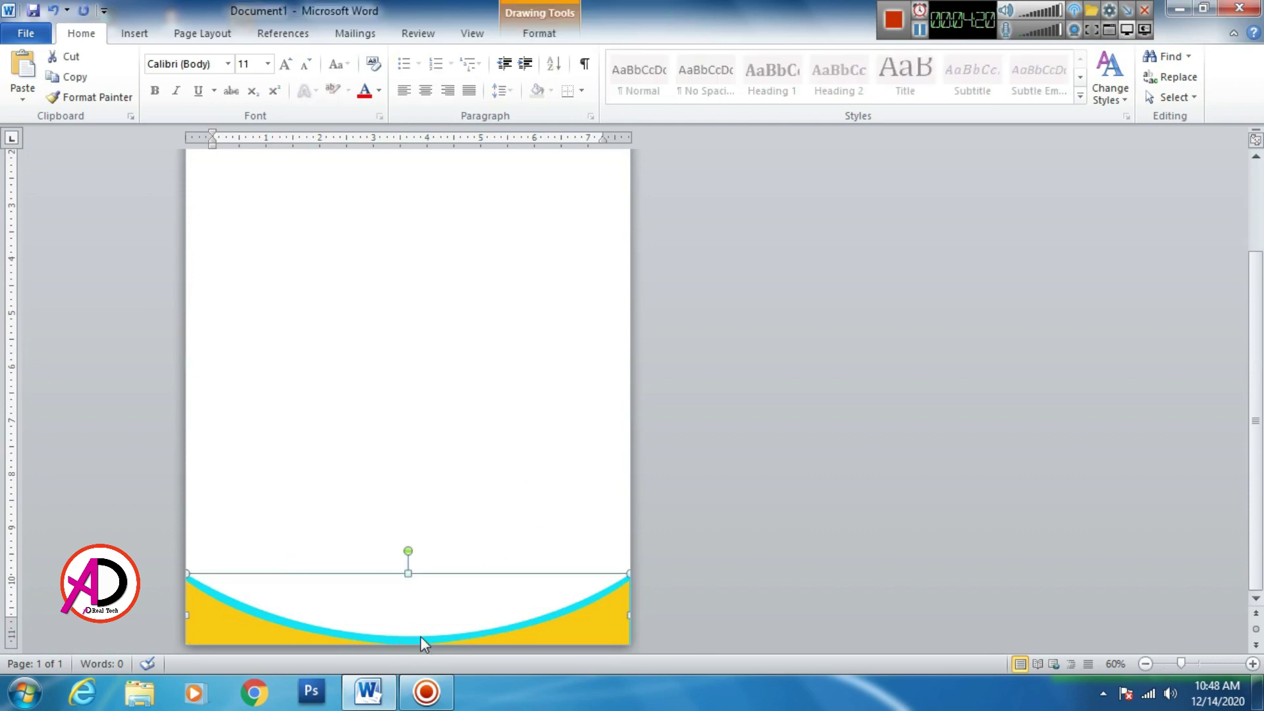
click(537, 34)
click(455, 54)
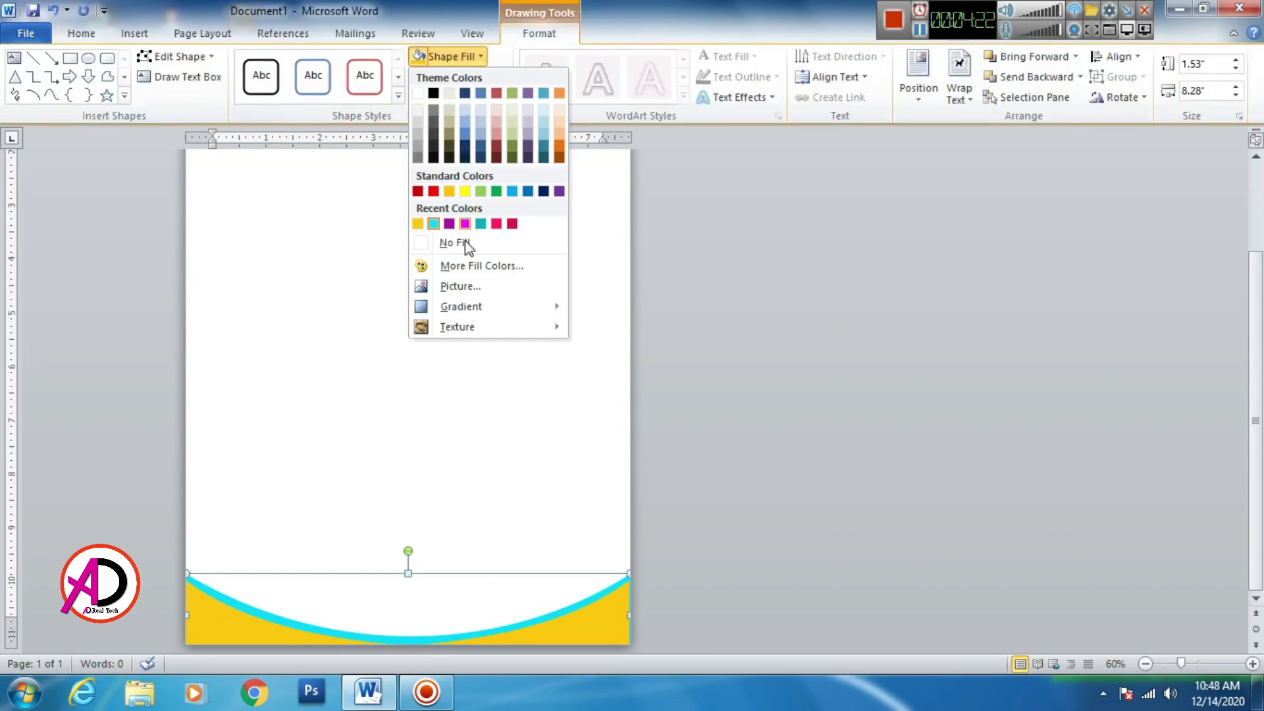
click(465, 224)
click(495, 365)
Draw a circle about 2.34" in diameter at the centre of the header, overlapping its lower edge.
scroll(496, 393, up, 3)
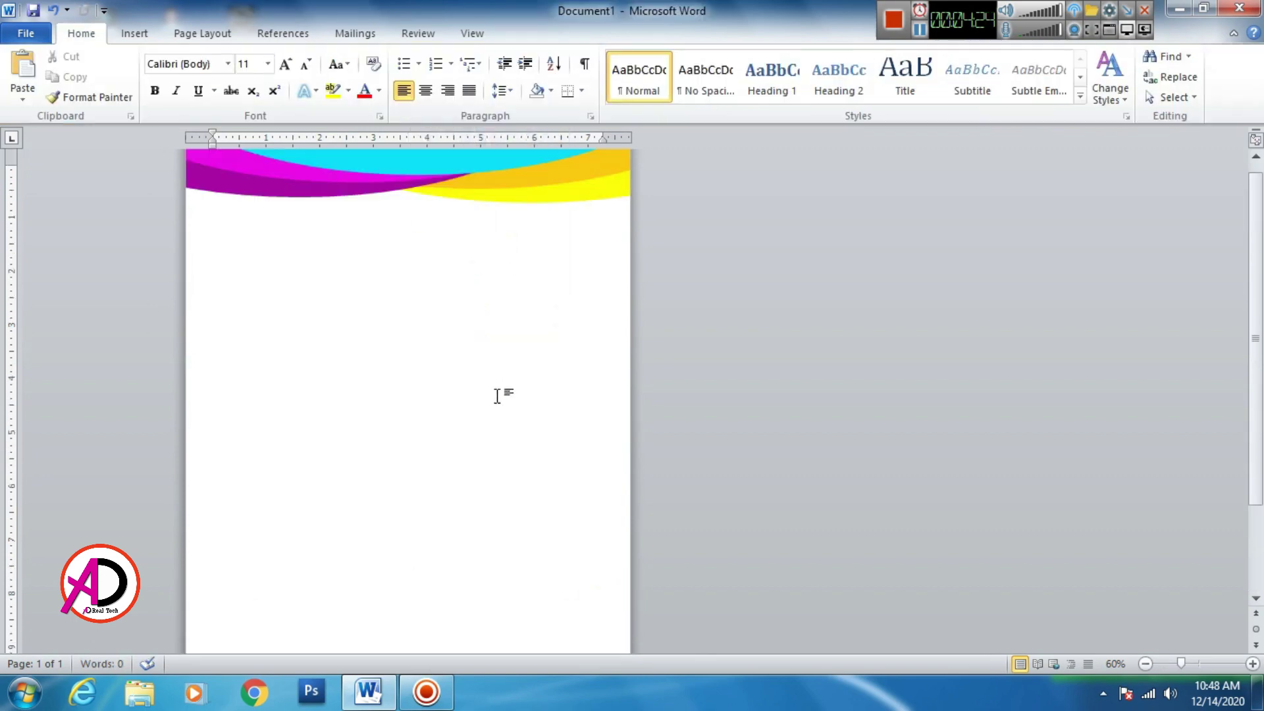
scroll(497, 393, down, 3)
scroll(468, 361, up, 3)
click(145, 38)
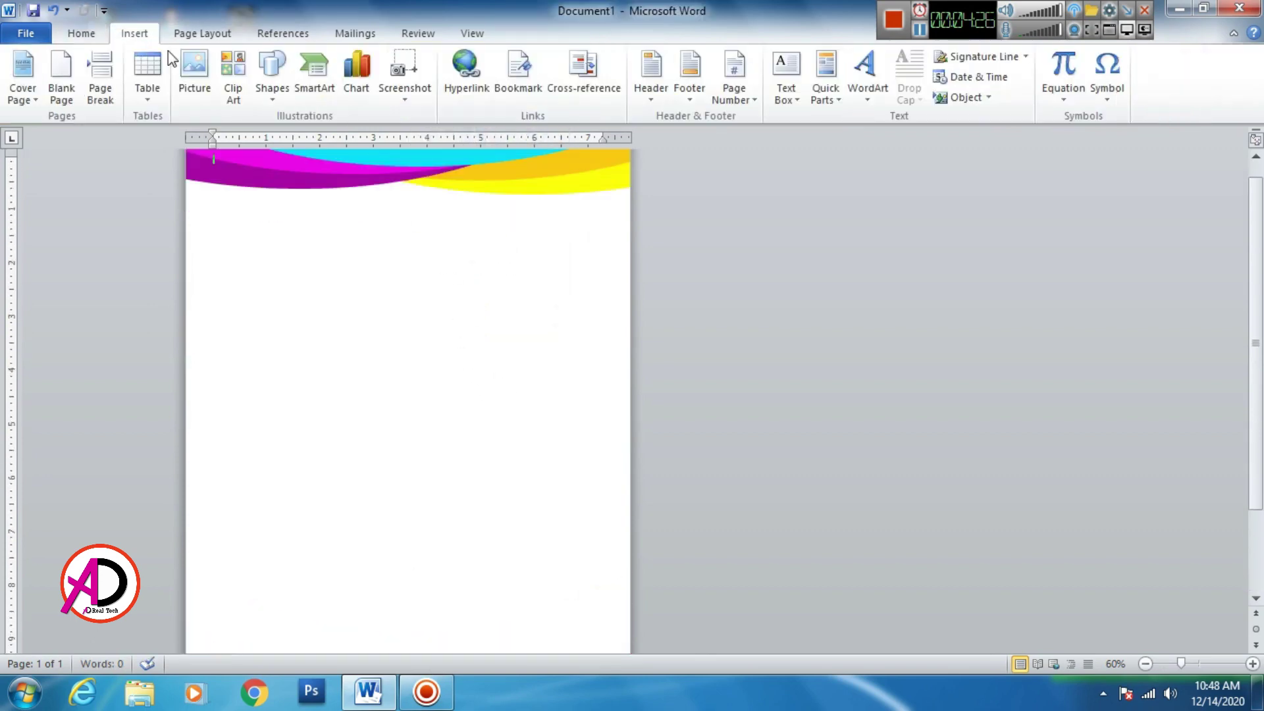
click(270, 73)
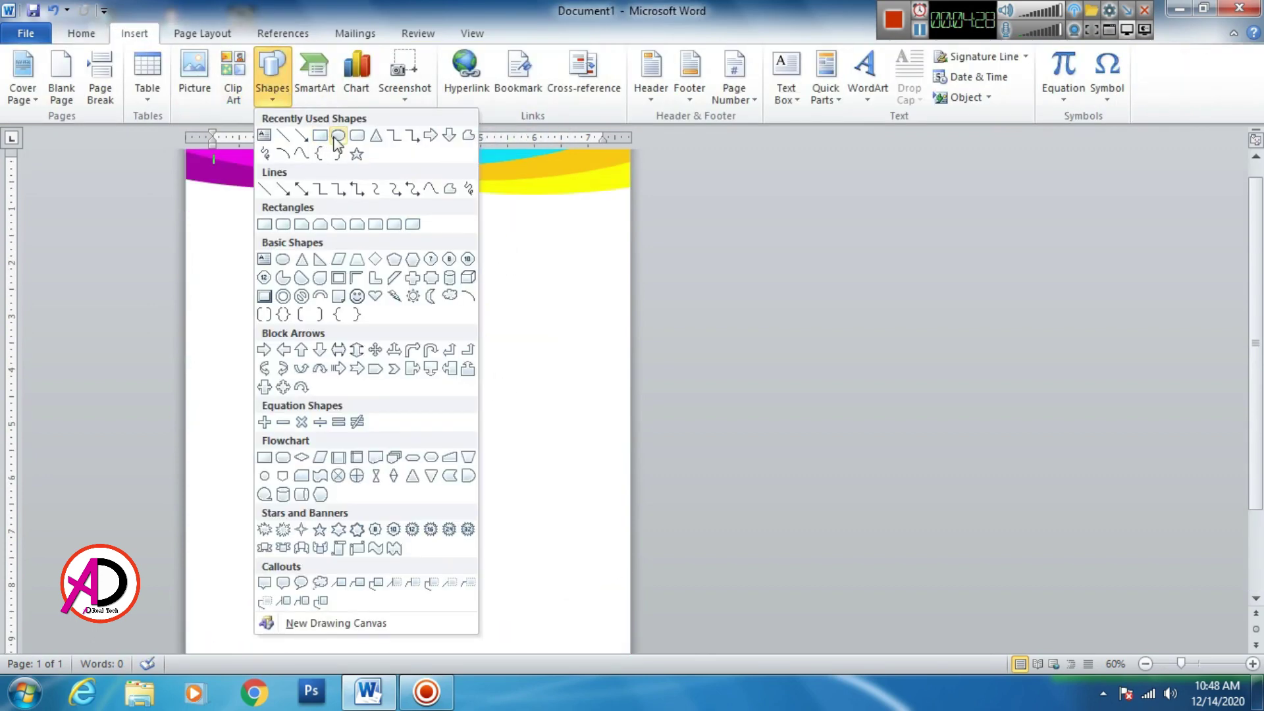
click(338, 136)
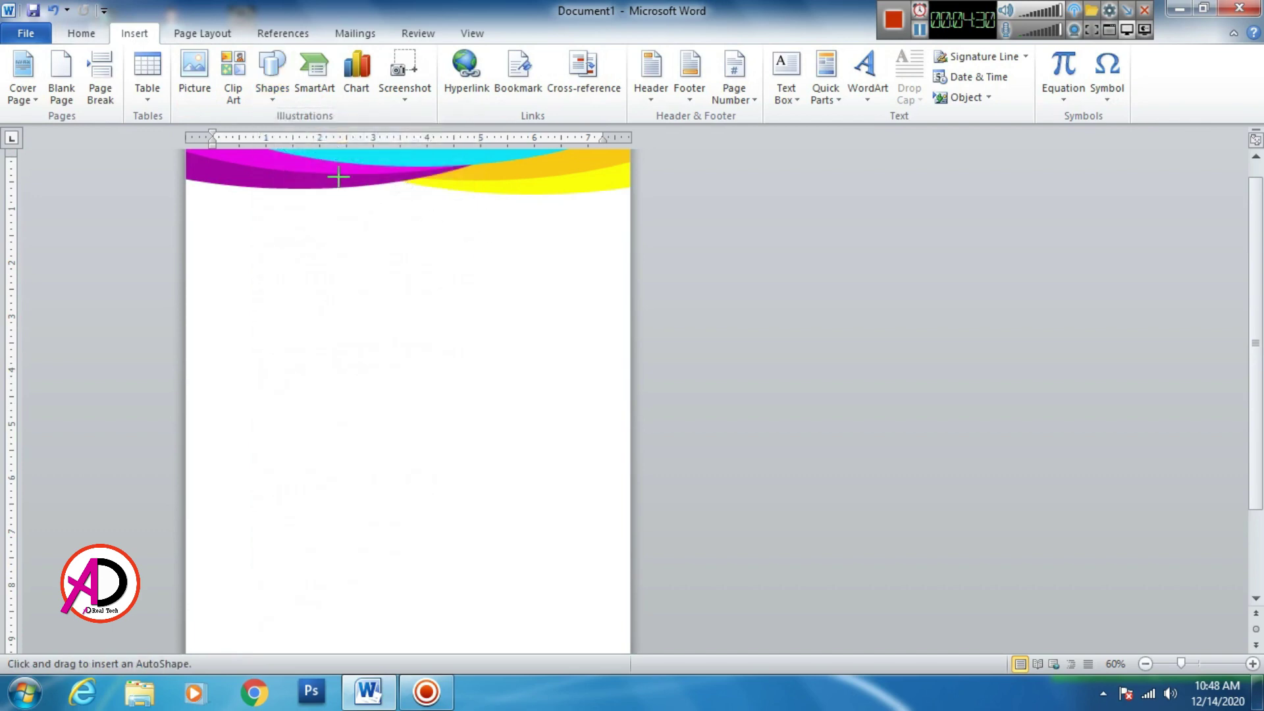
mouse_move(329, 218)
mouse_down()
mouse_move(502, 356)
mouse_move(446, 296)
mouse_move(417, 208)
mouse_move(413, 251)
mouse_up()
scroll(500, 297, up, 1)
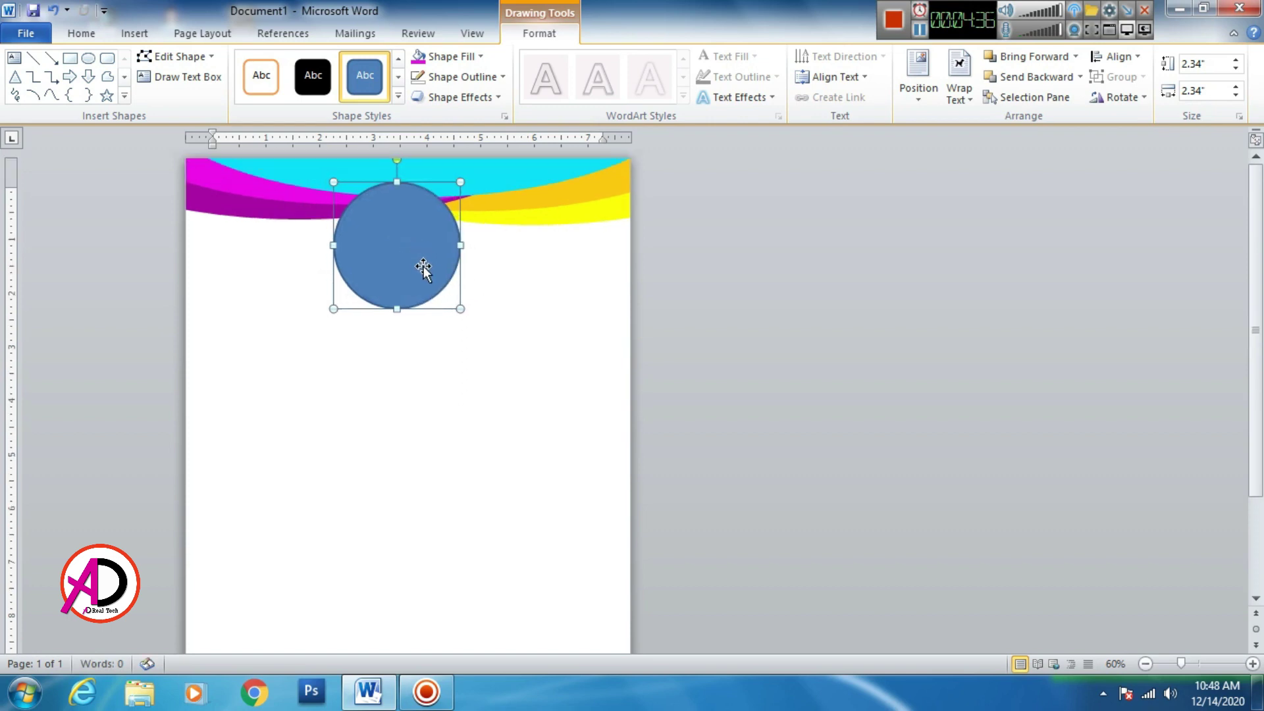
Fill the header circle with the desktop picture of the businessman using a digital tablet.
click(460, 55)
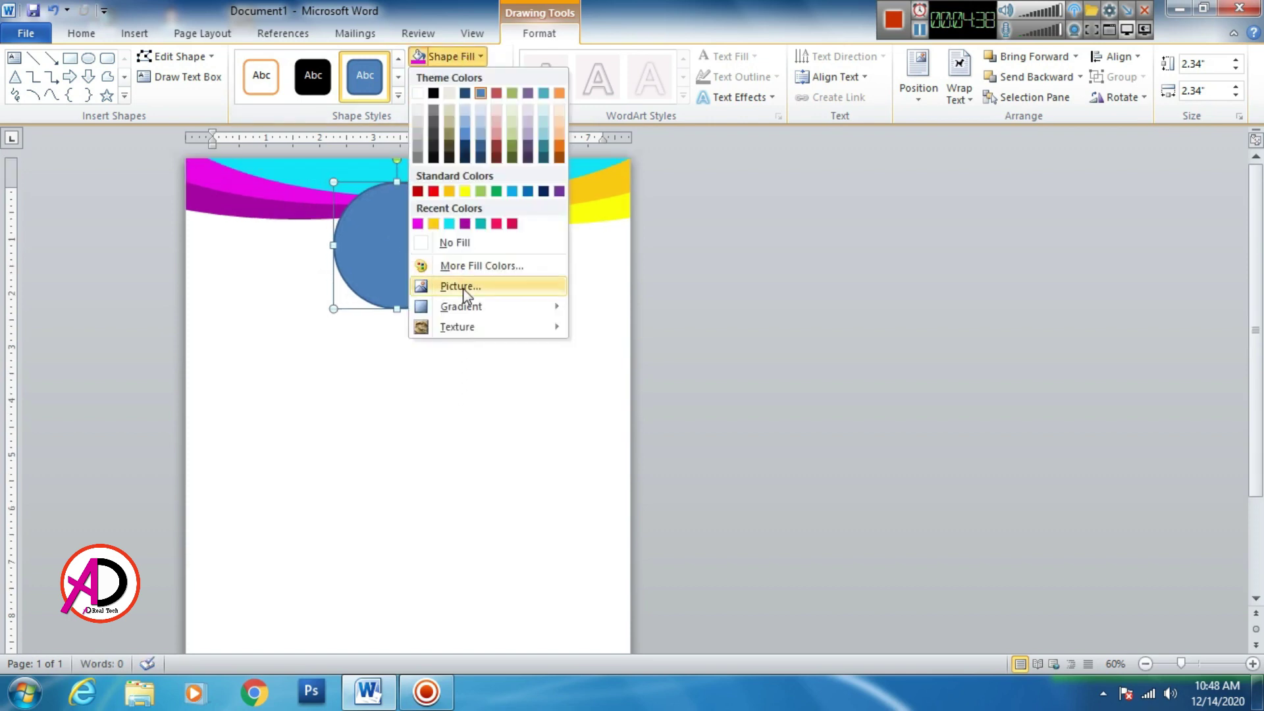
click(461, 286)
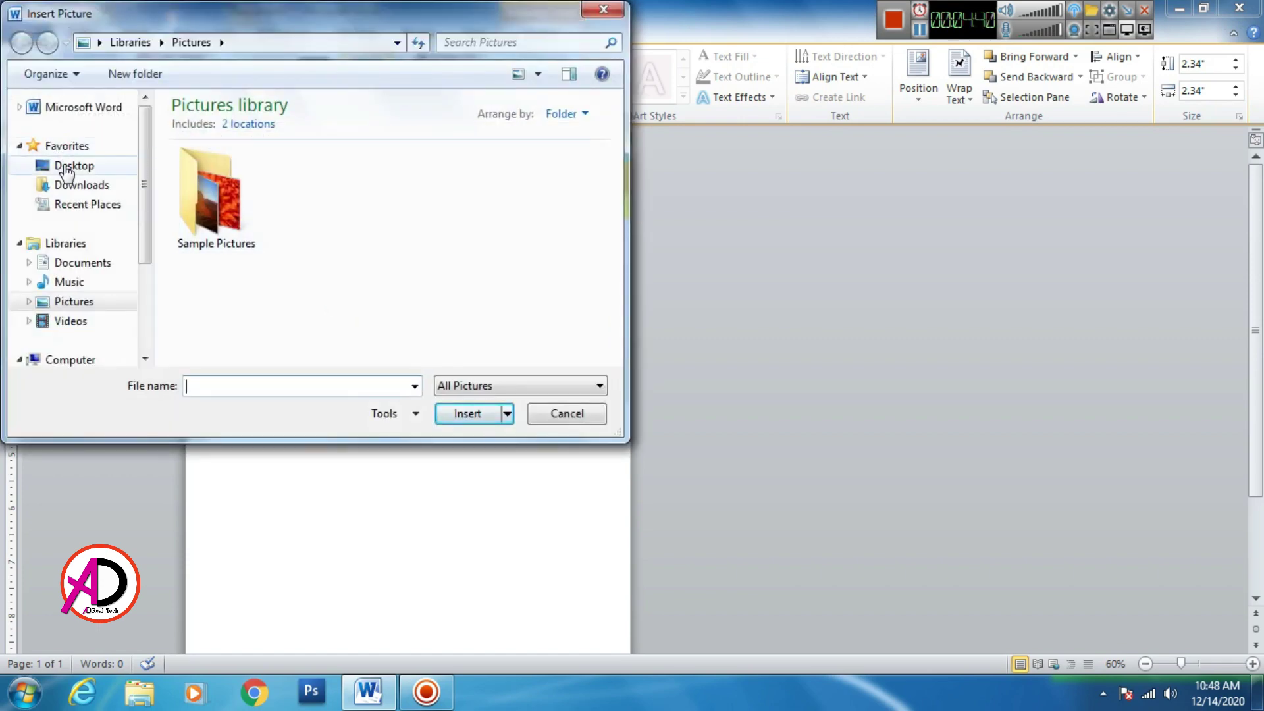
click(65, 167)
drag(616, 135, 615, 199)
click(392, 231)
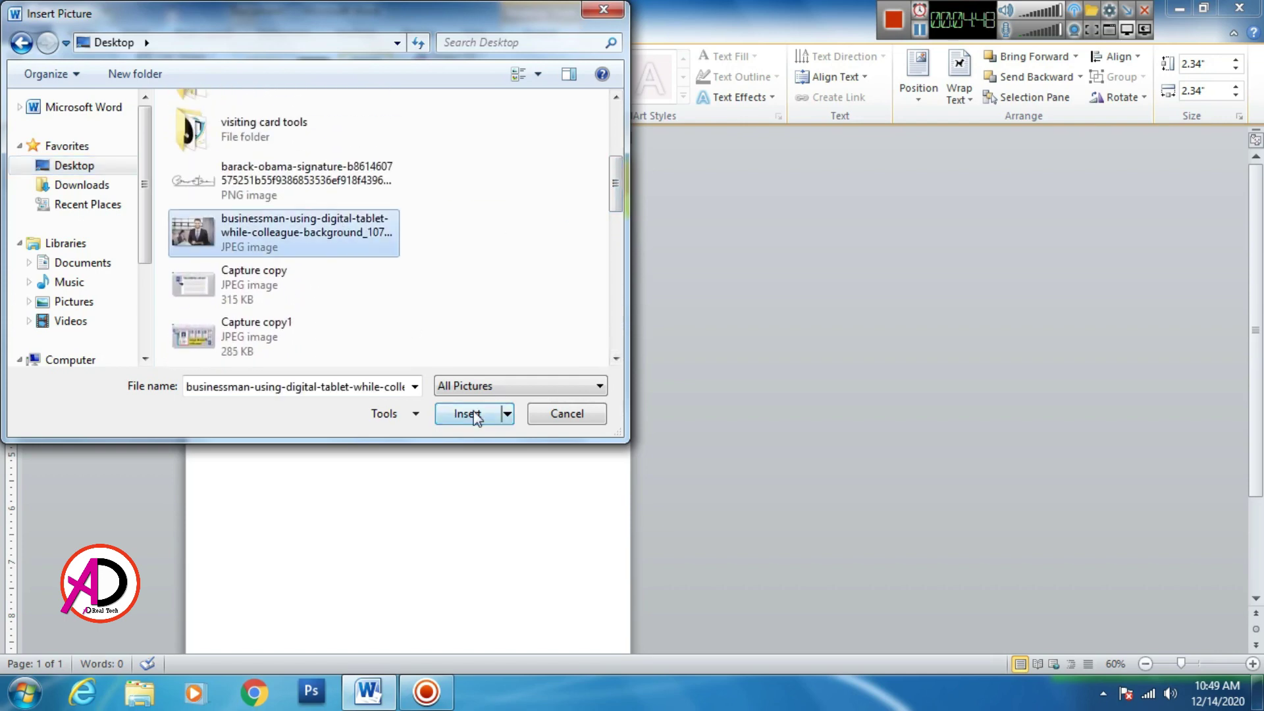
click(467, 414)
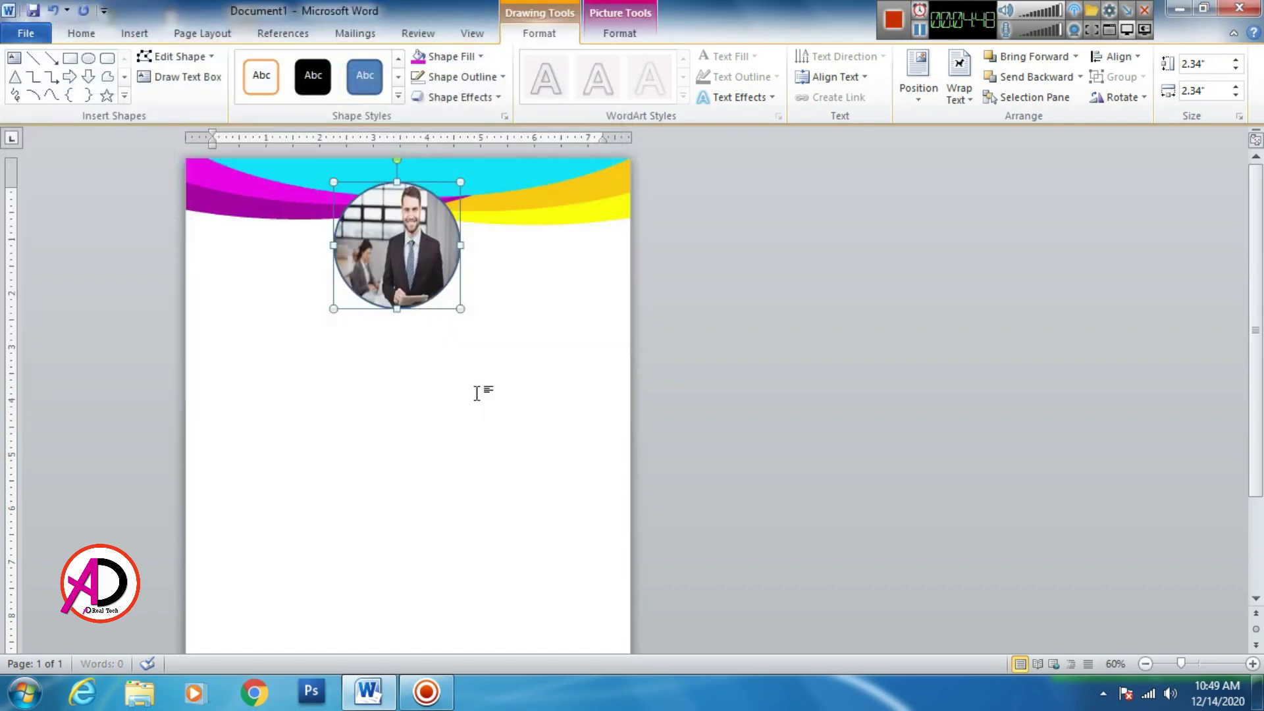
Enlarge the picture inside the circle's crop area and shift it so the man's head and shoulders are centred in the circle.
click(630, 36)
click(1099, 94)
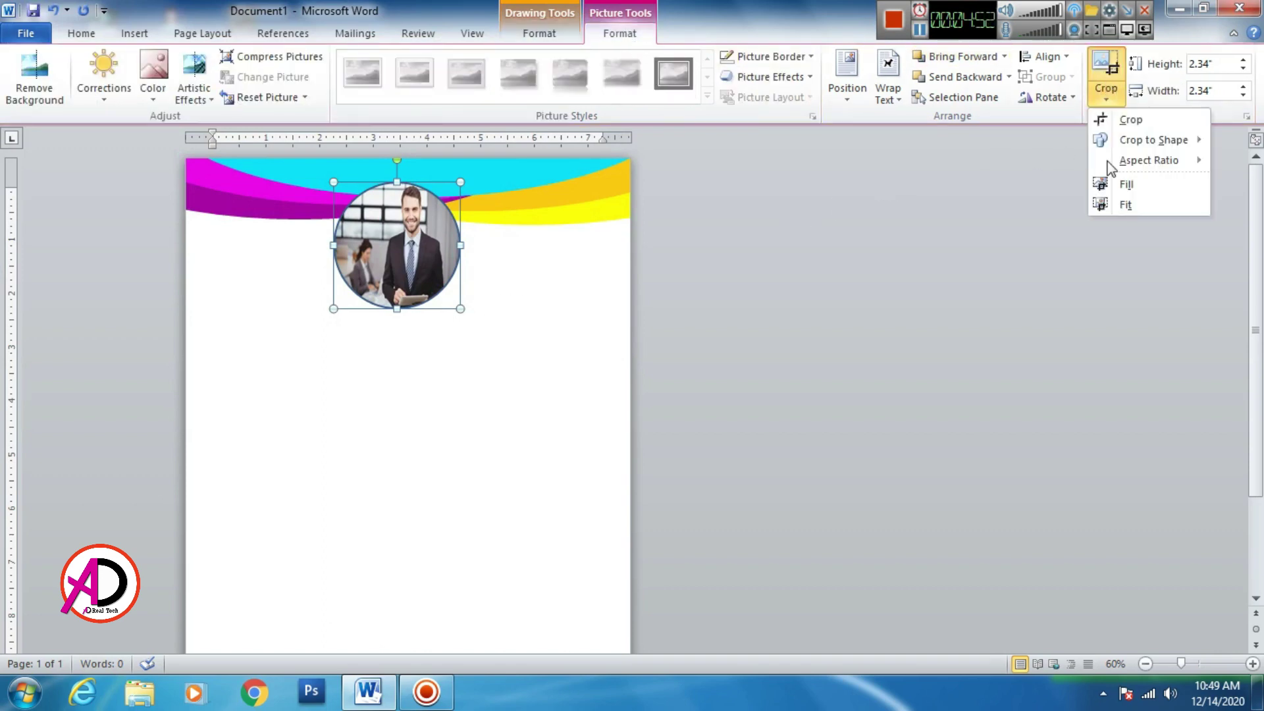
click(1119, 119)
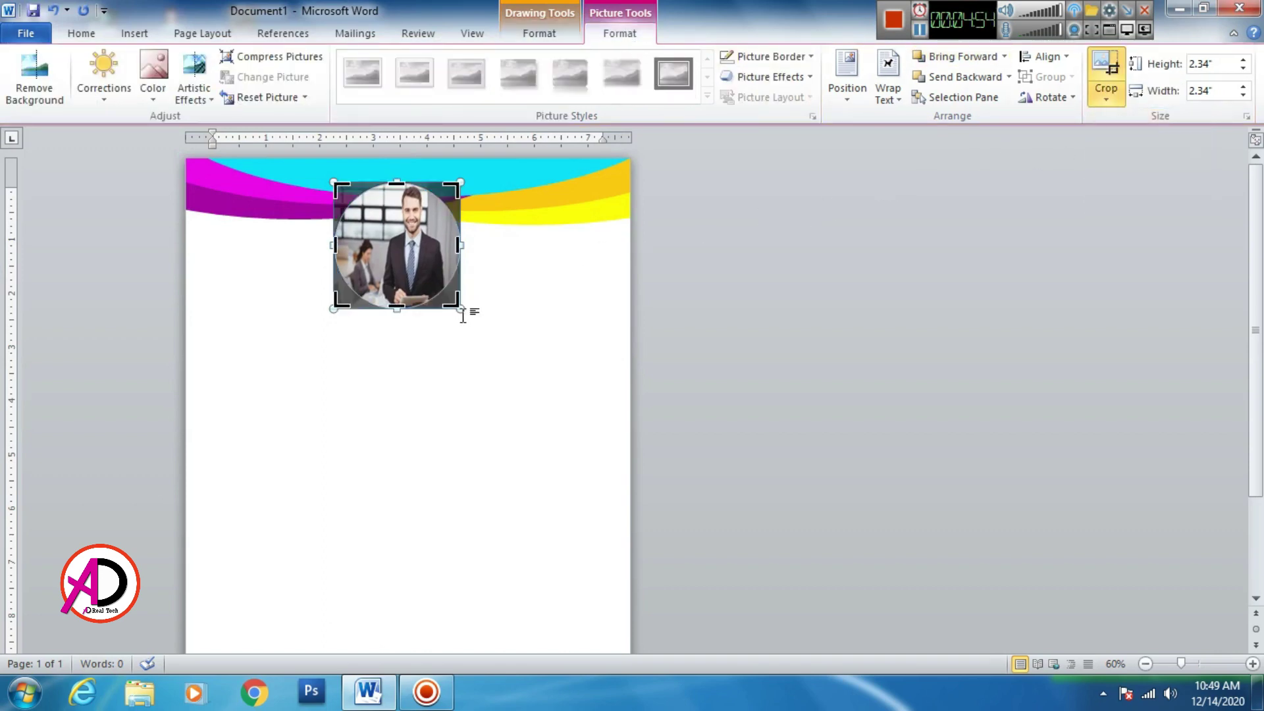
drag(461, 309, 607, 354)
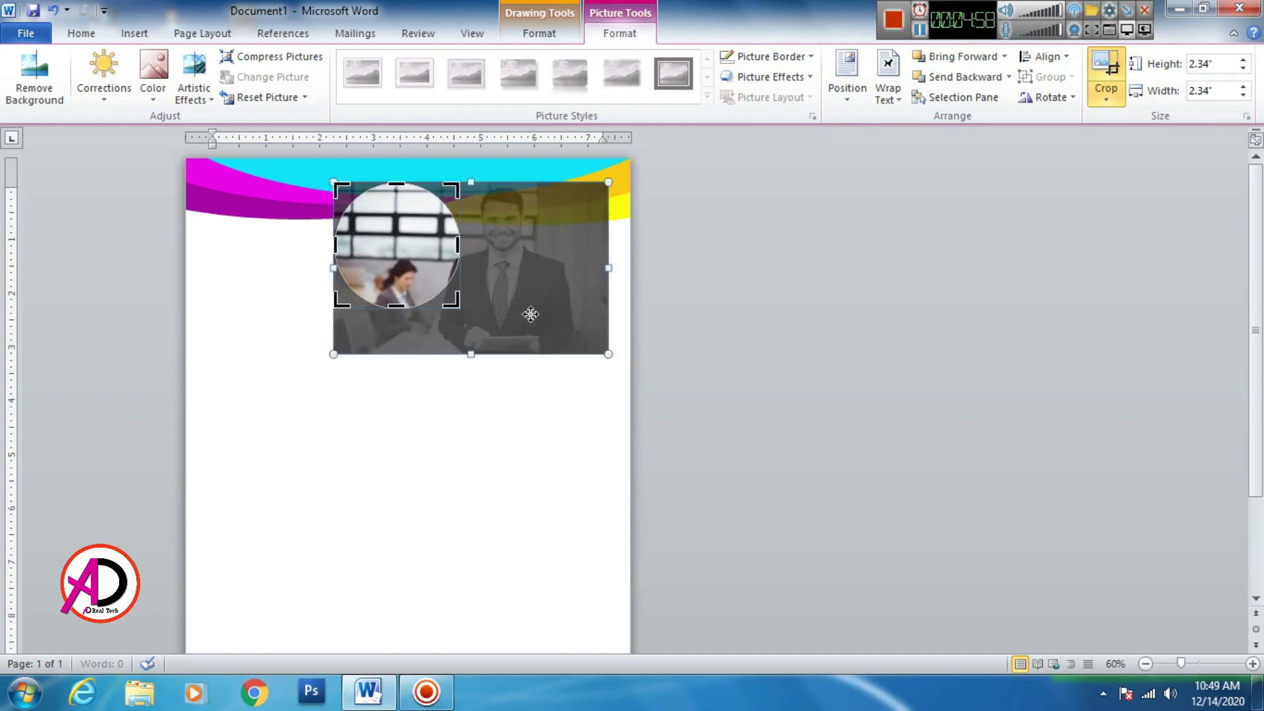
drag(418, 261, 316, 264)
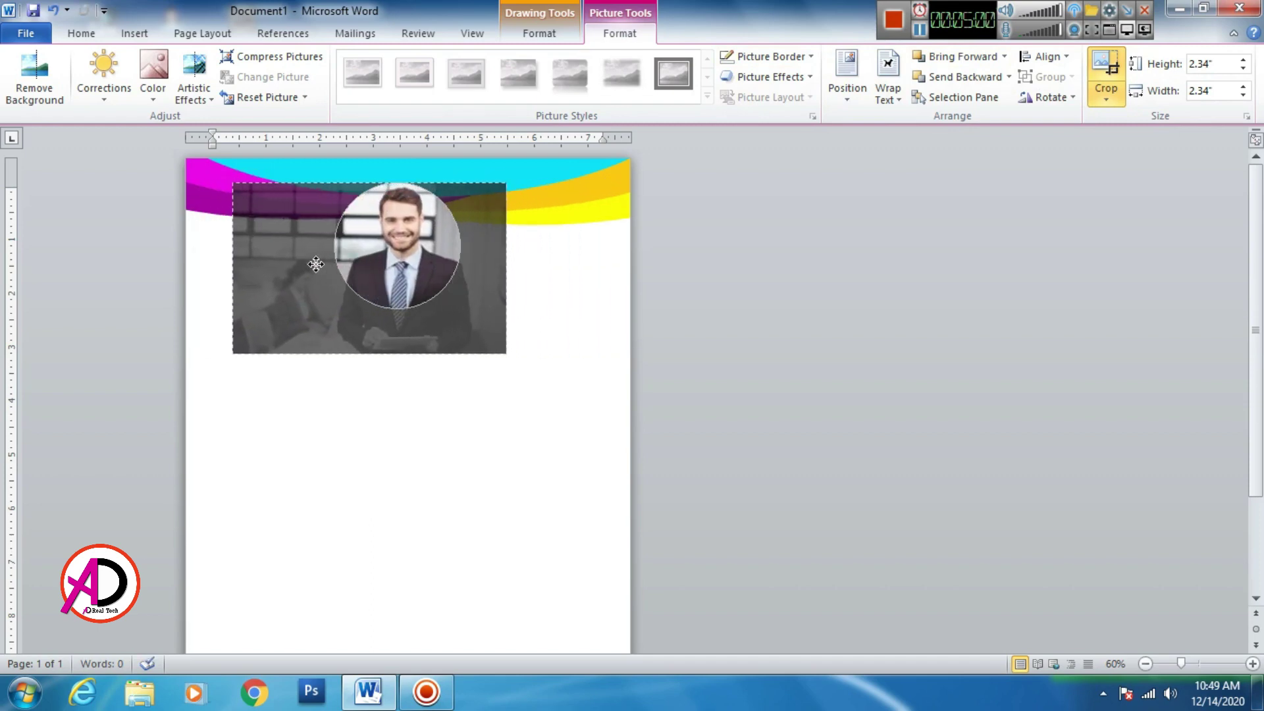
click(549, 403)
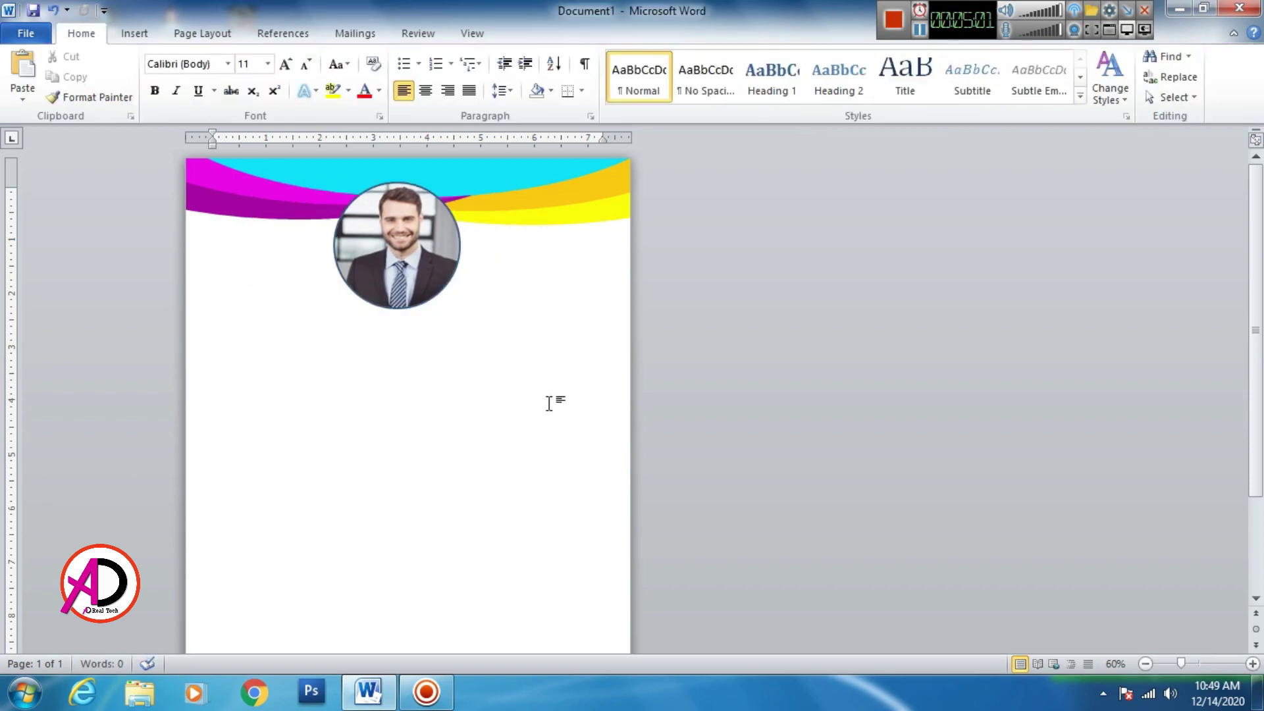
Give the circular picture a white border 12 pt wide.
click(425, 277)
click(764, 76)
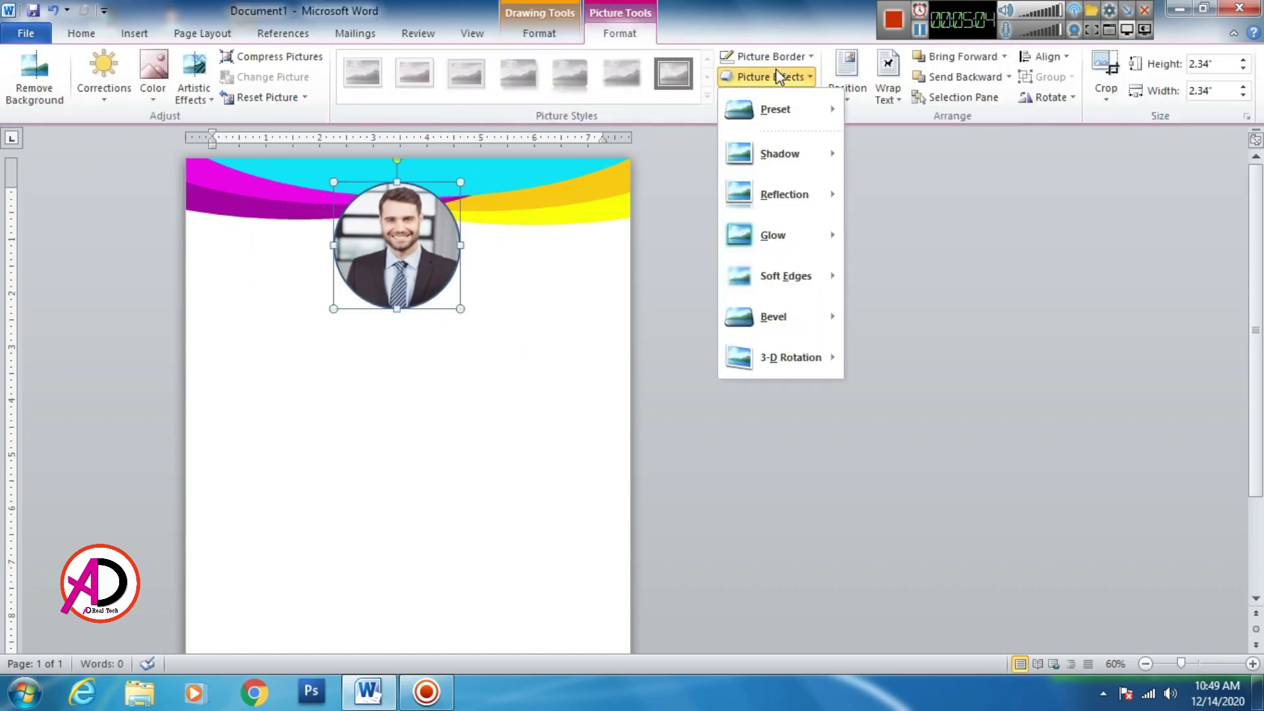
click(769, 57)
mouse_move(751, 296)
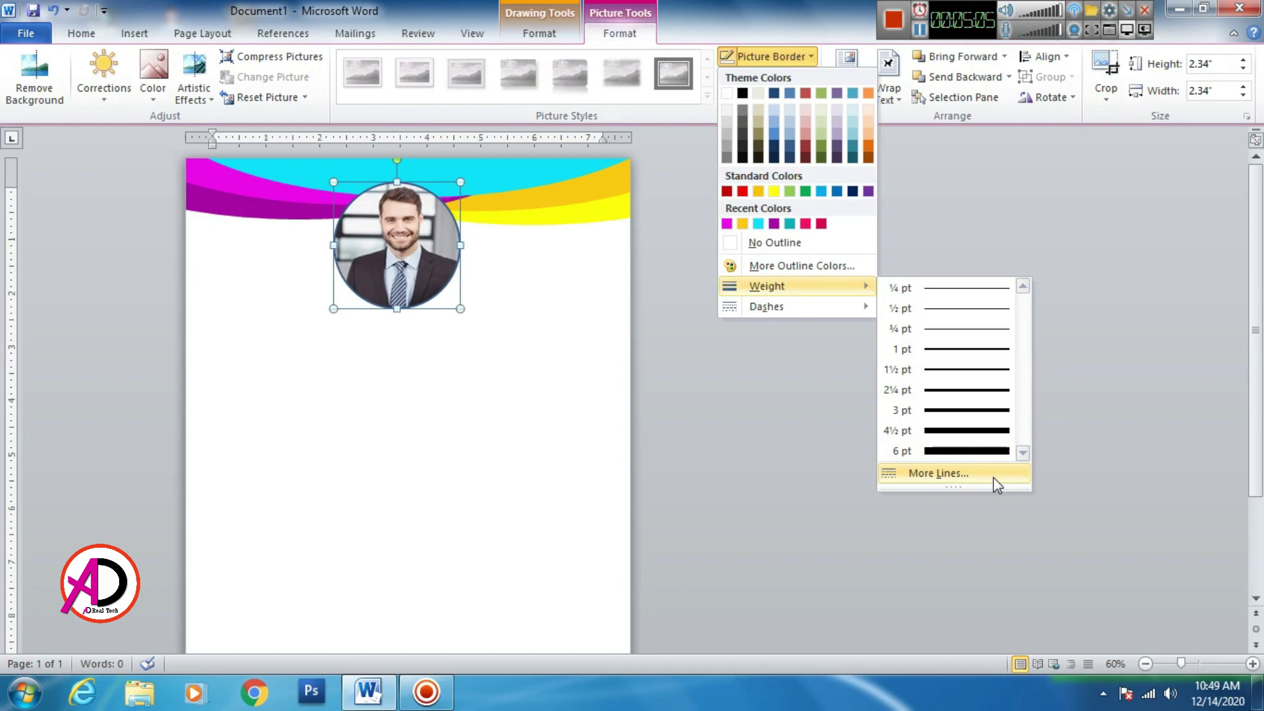
click(973, 451)
click(769, 57)
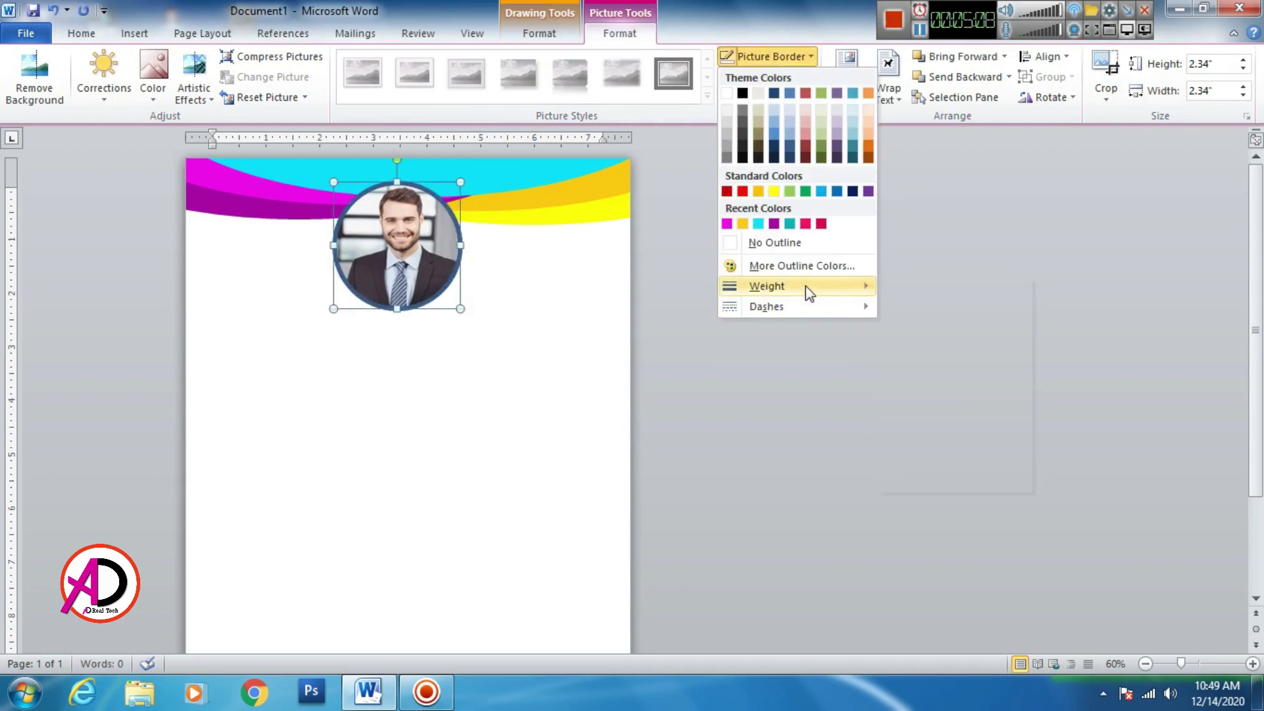
mouse_move(807, 288)
click(965, 471)
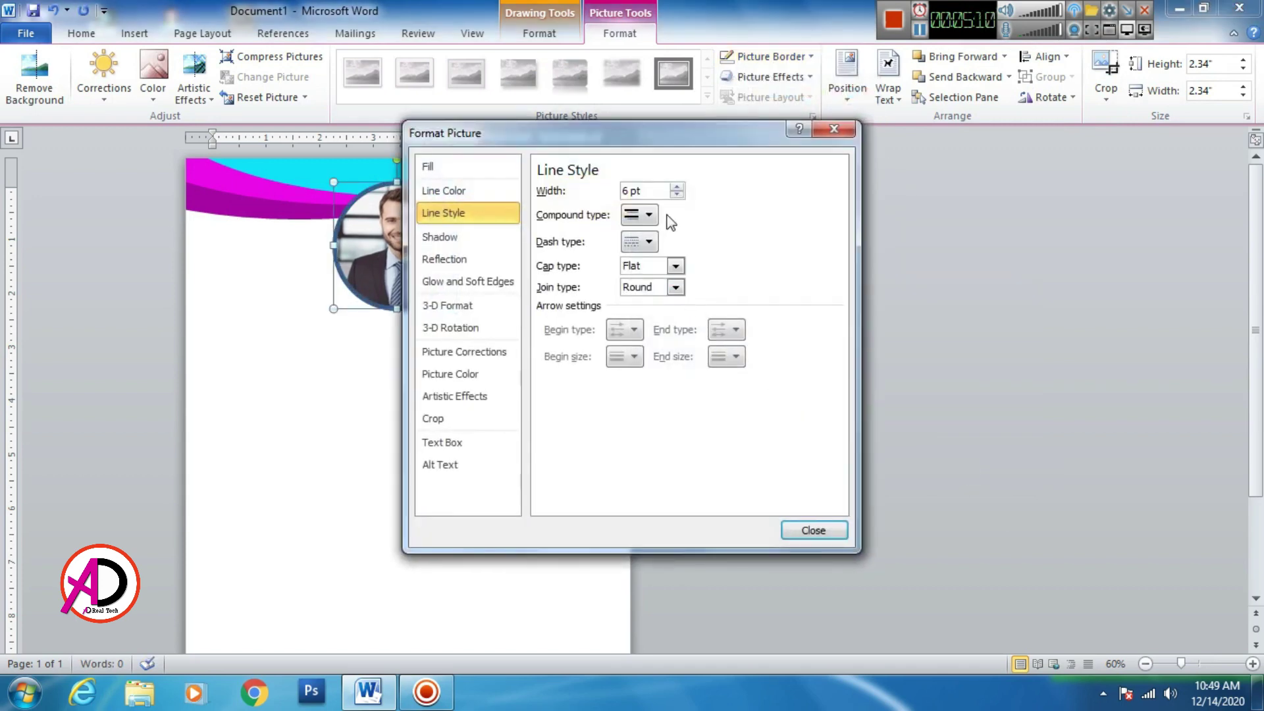
drag(668, 152, 855, 150)
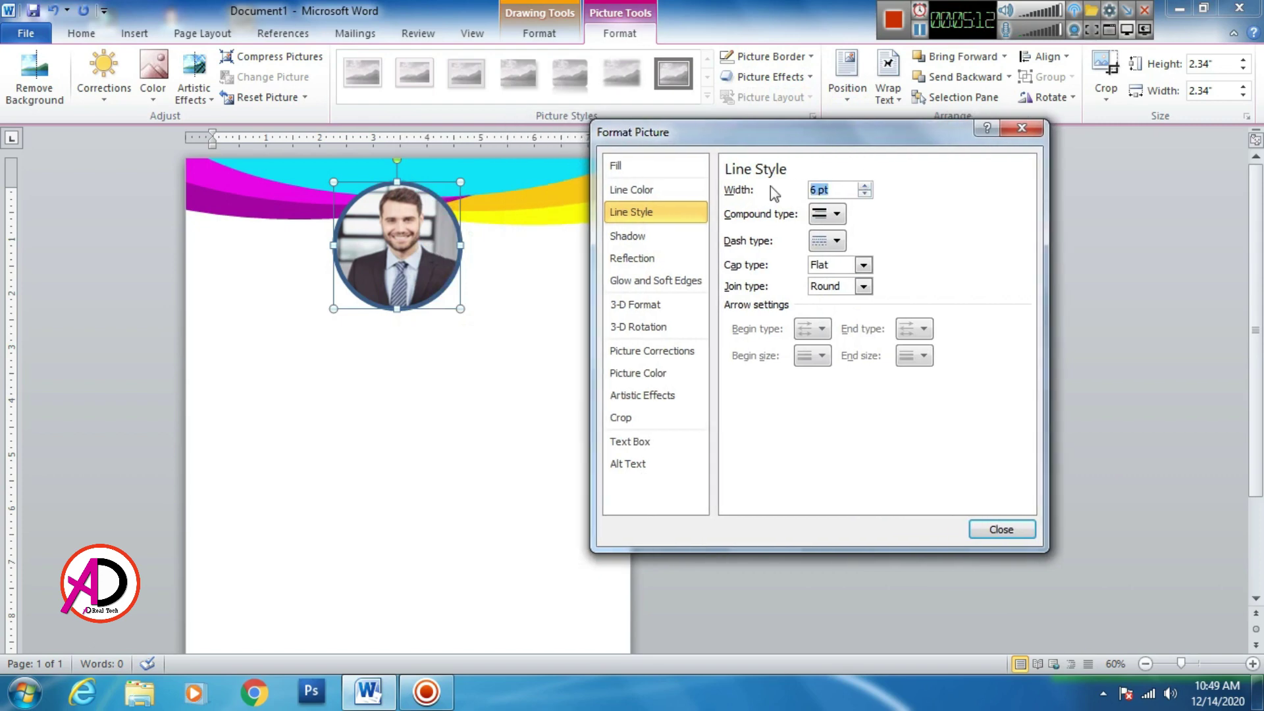
text(12)
key(Return)
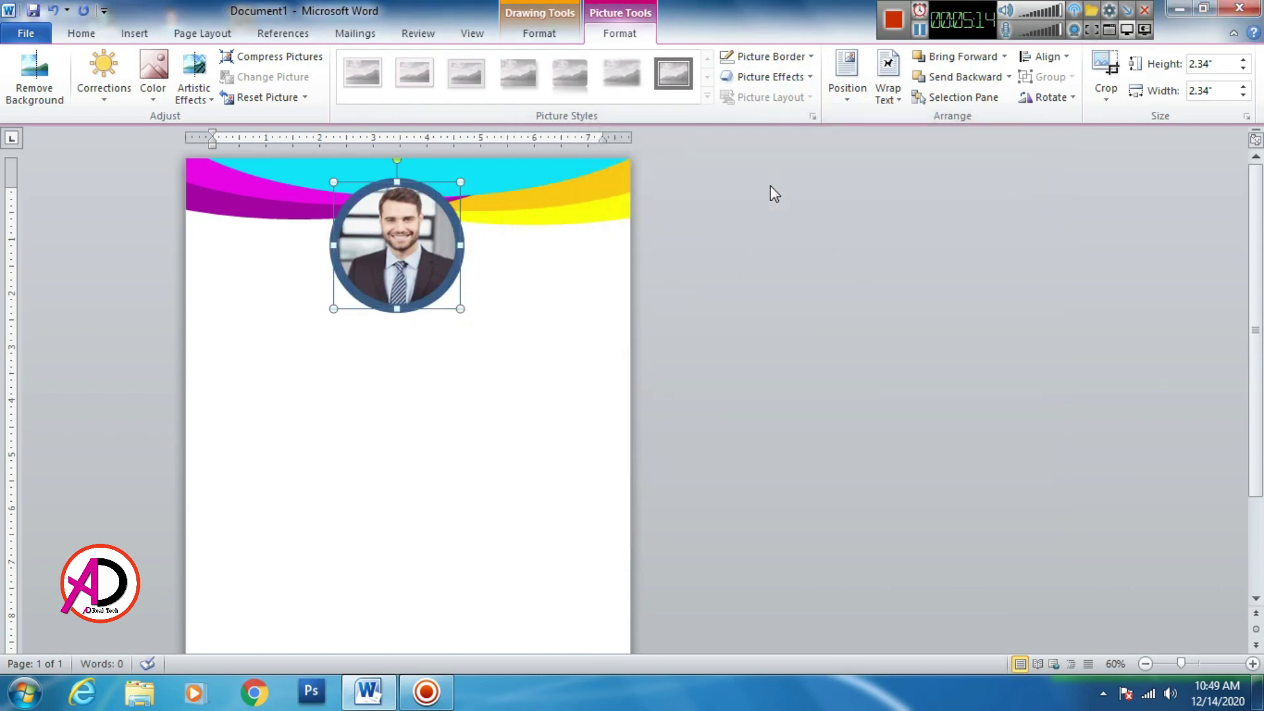
click(763, 56)
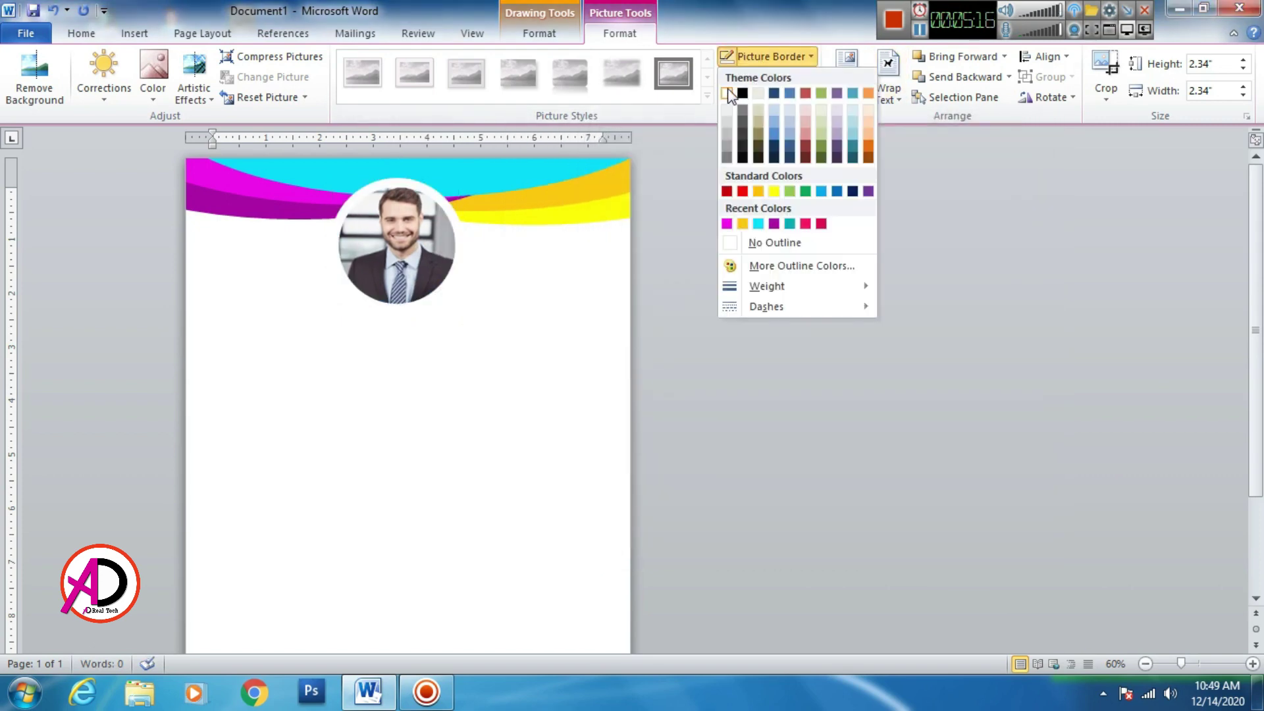
click(725, 93)
Apply the centred outer shadow preset to the circular picture.
click(764, 76)
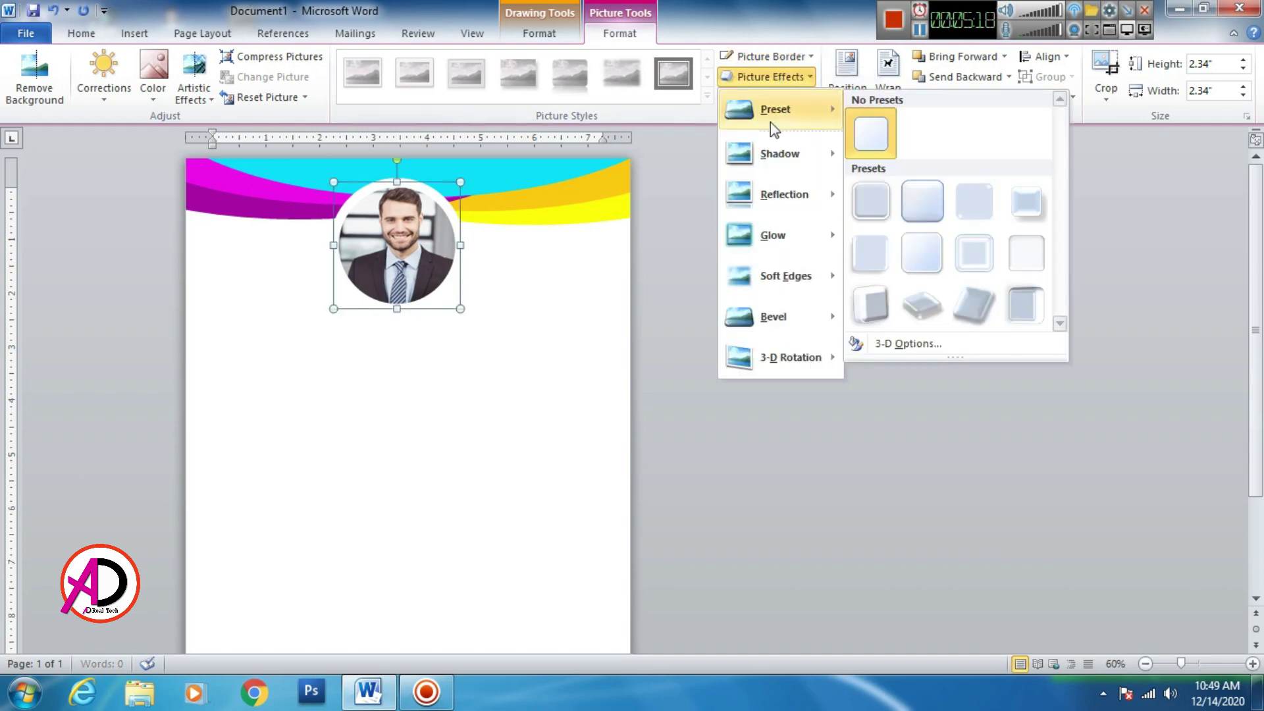
mouse_move(775, 160)
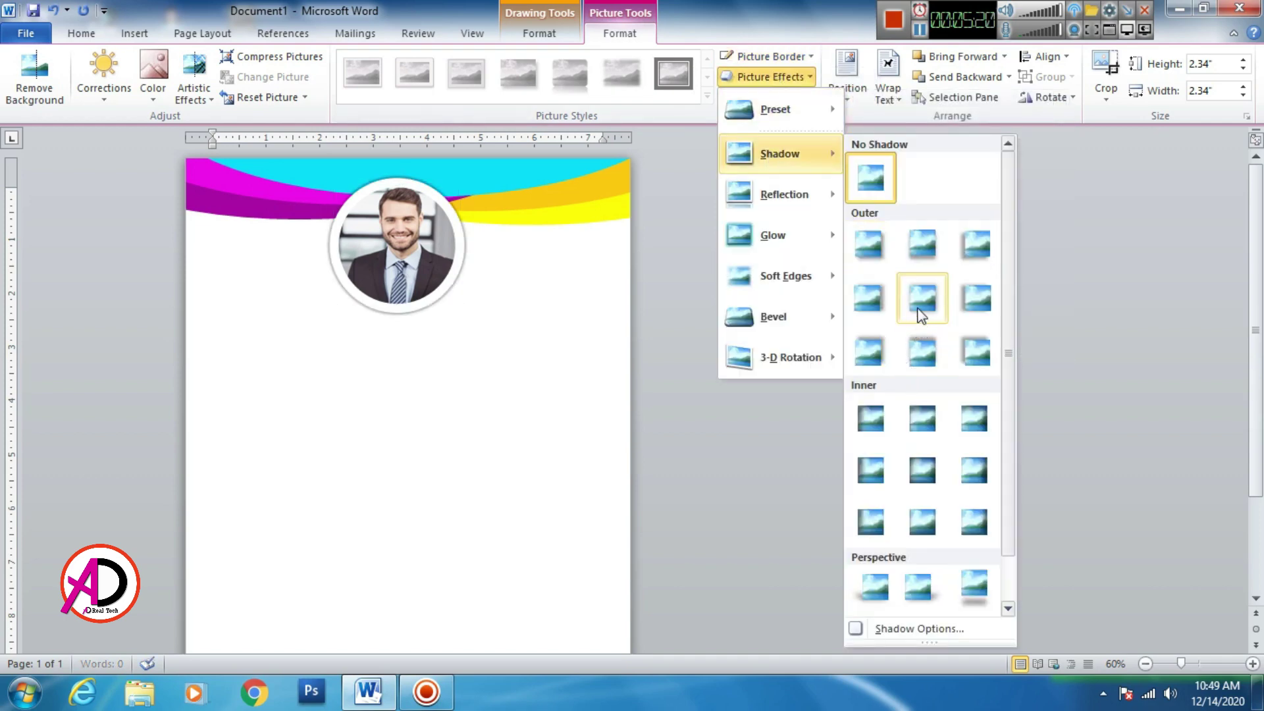
click(920, 315)
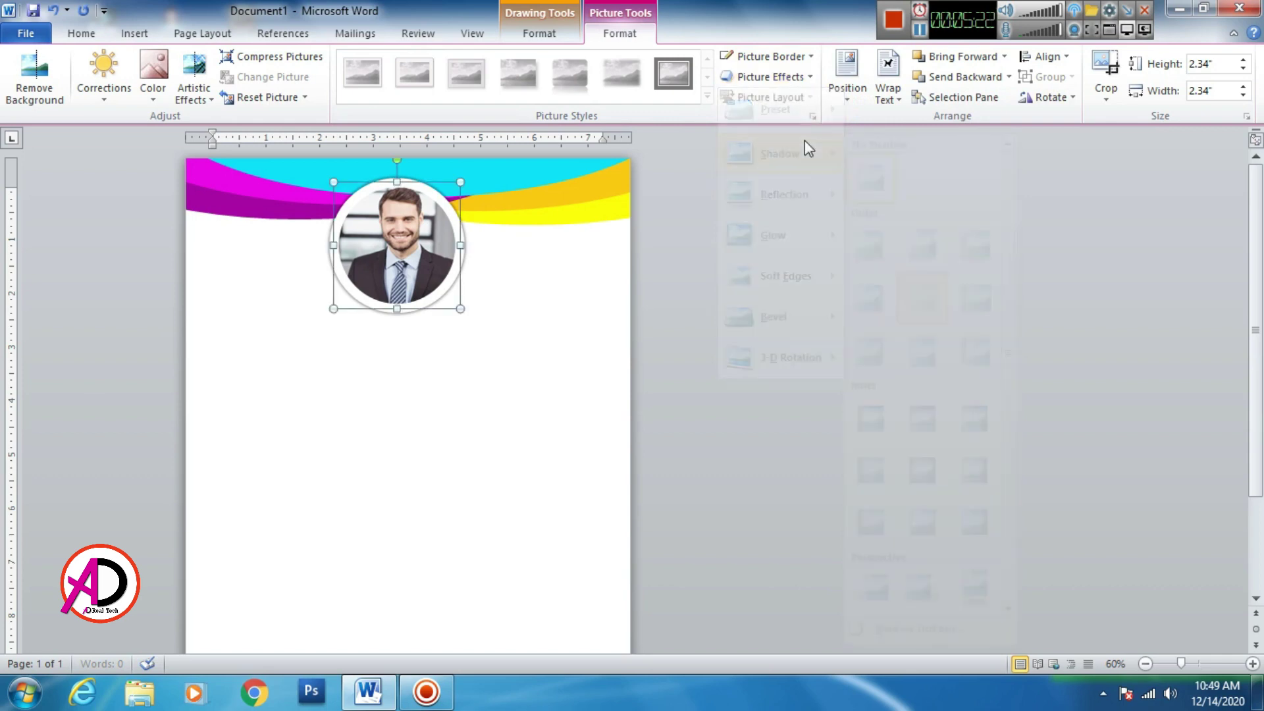
Adjust the circular picture's shadow to 77% transparency, 107% size and 26 pt blur.
click(767, 77)
mouse_move(779, 158)
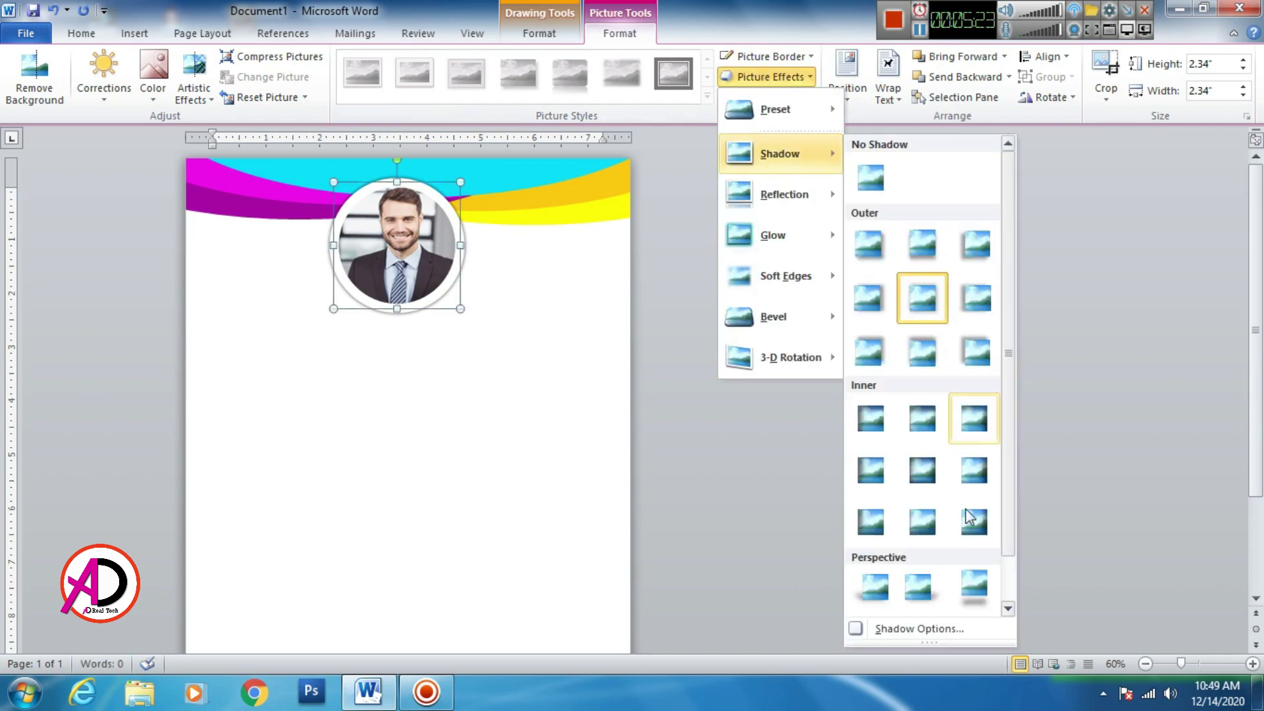
click(946, 629)
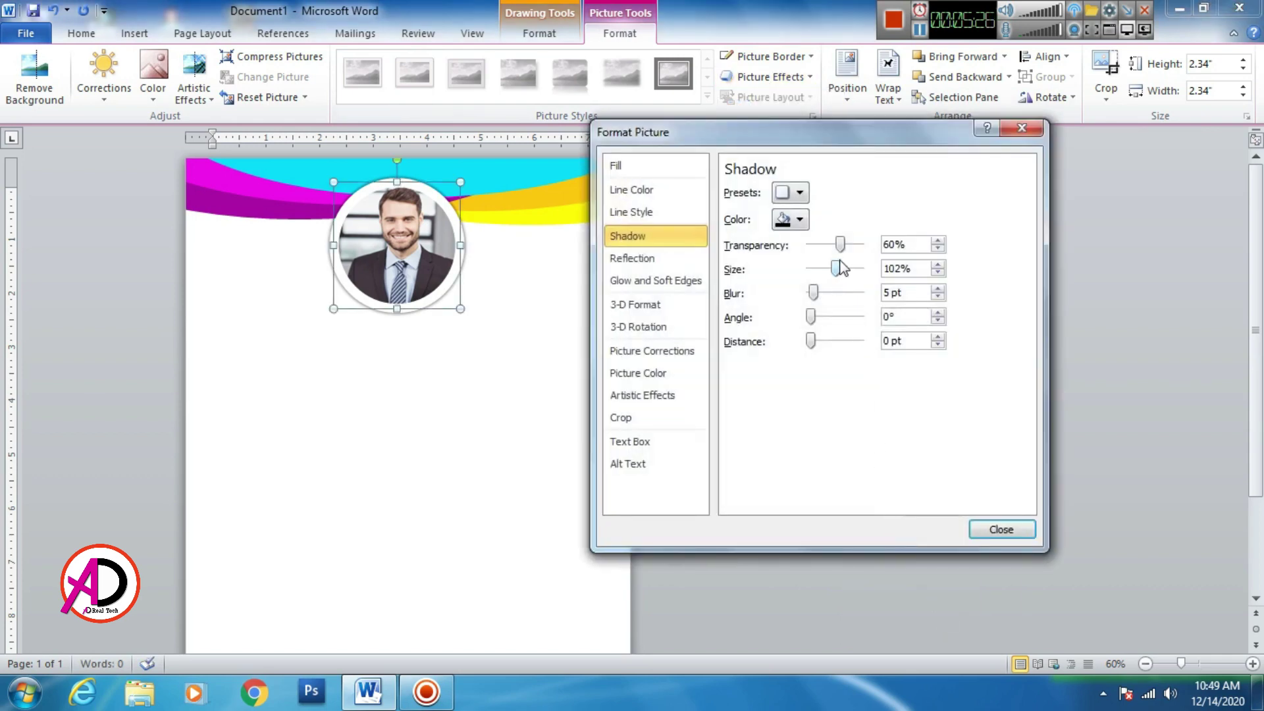
drag(837, 270, 832, 302)
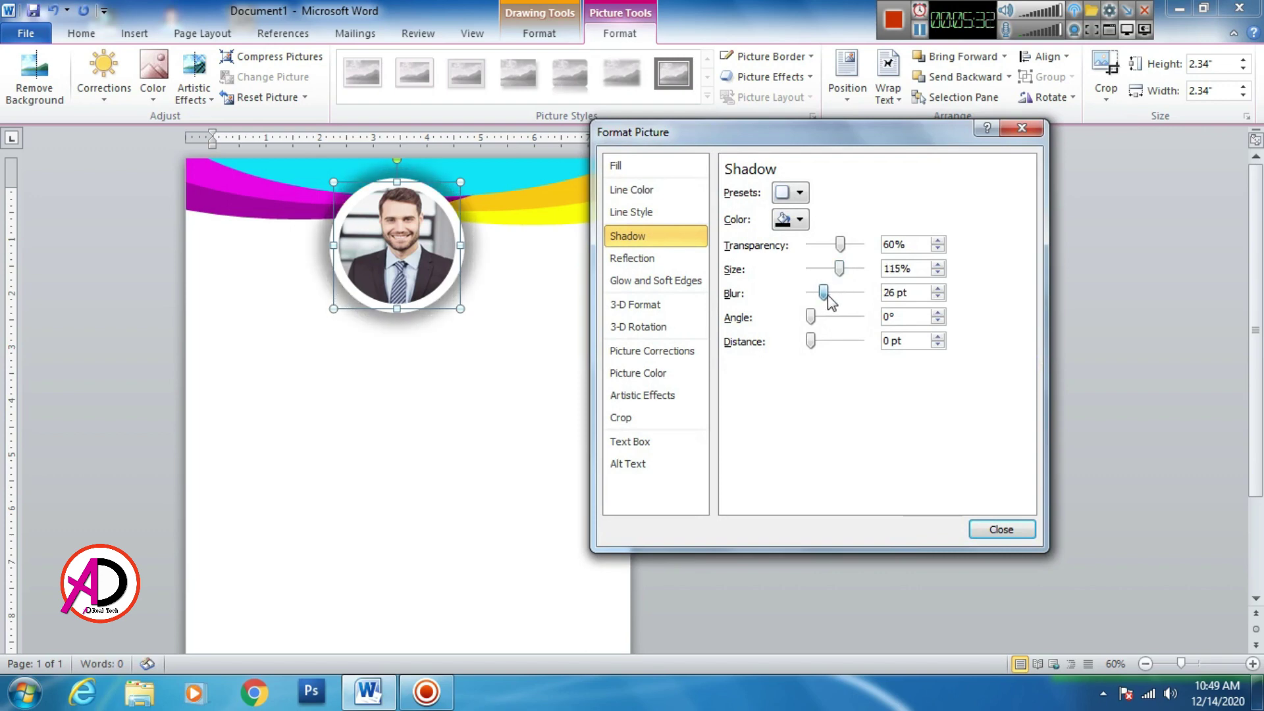
mouse_move(839, 254)
mouse_down()
mouse_move(850, 254)
mouse_move(838, 271)
mouse_up()
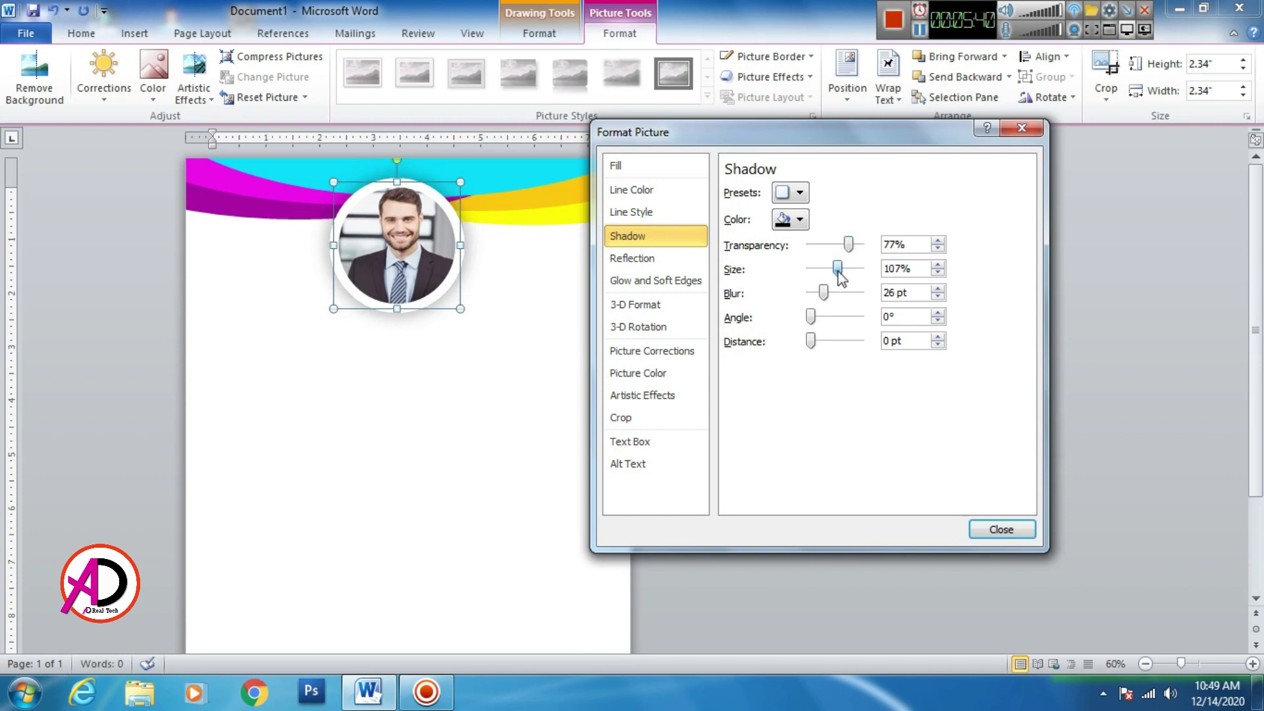
click(1001, 529)
click(587, 459)
Insert a blue-outlined WordArt text box and place it just below the circular picture.
scroll(559, 445, down, 5)
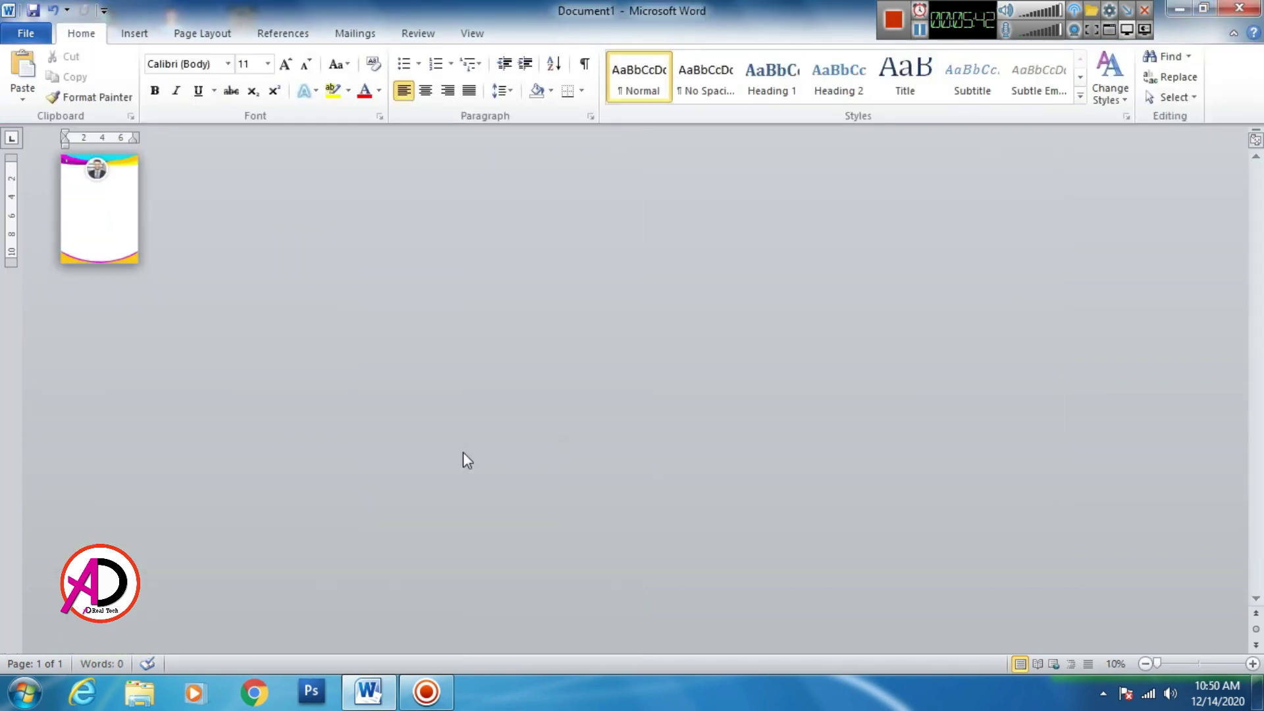
scroll(463, 452, up, 7)
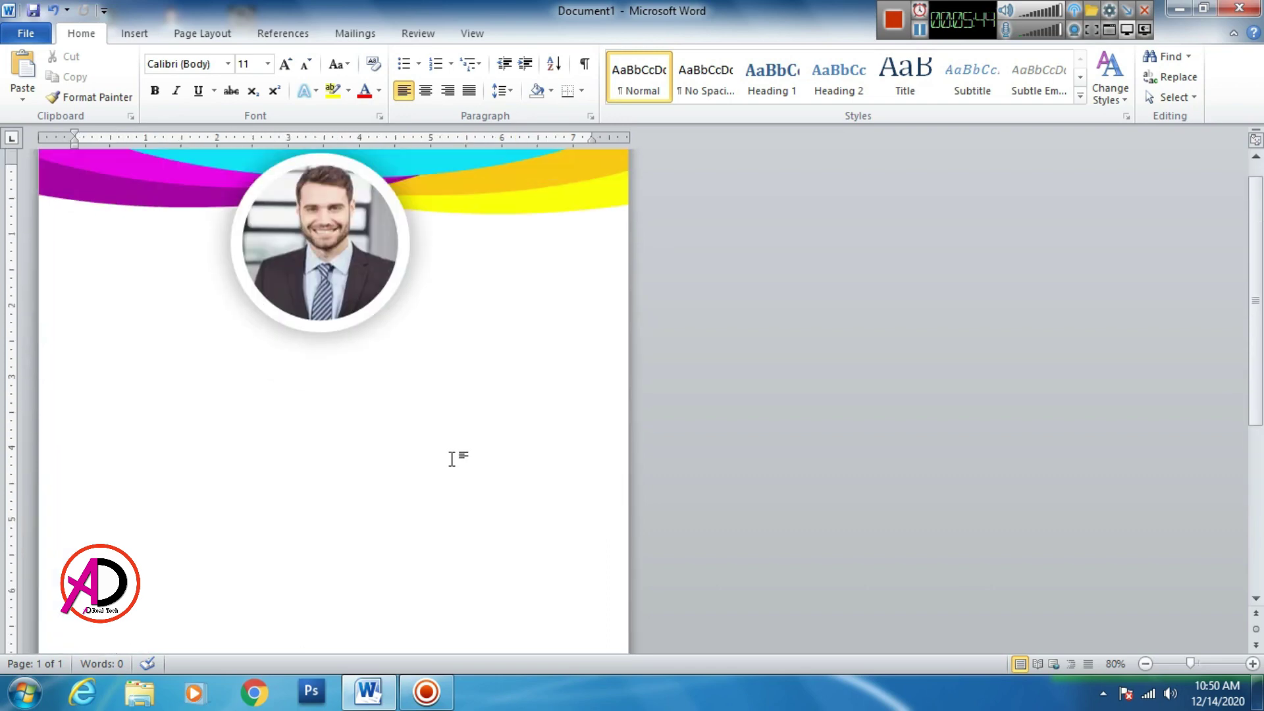
scroll(452, 458, down, 4)
scroll(426, 457, up, 1)
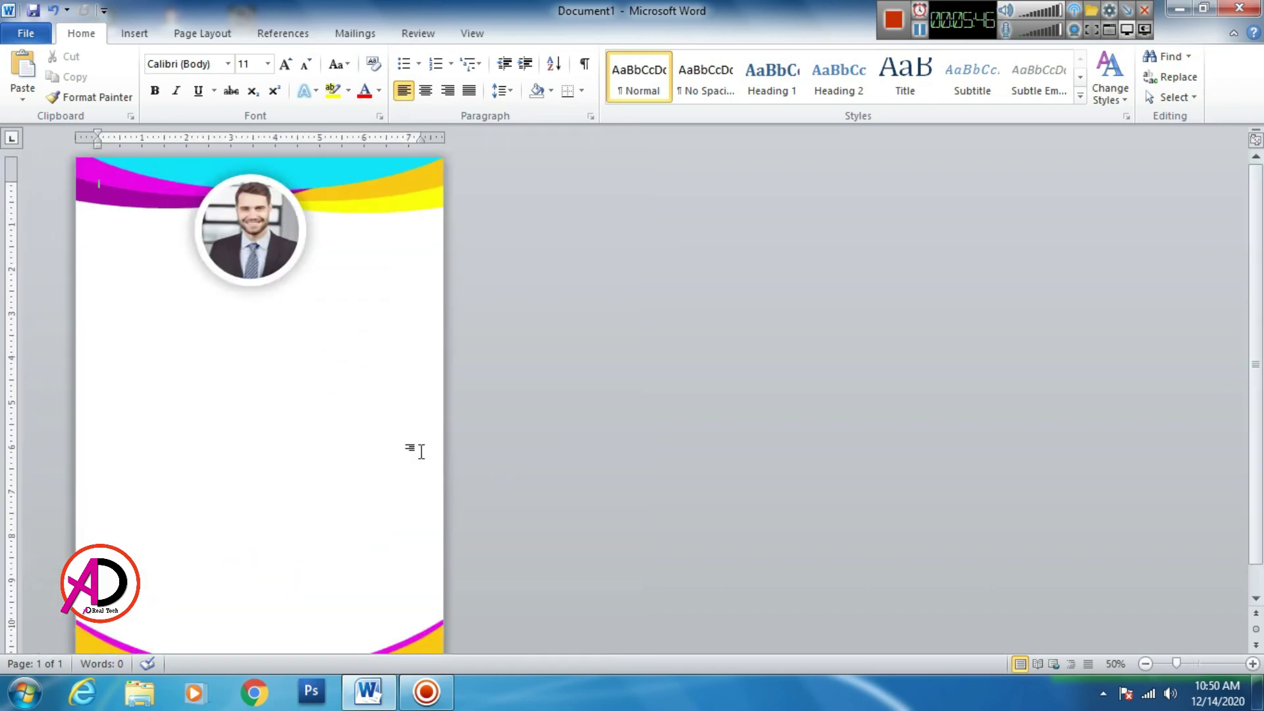
scroll(461, 451, down, 1)
click(134, 33)
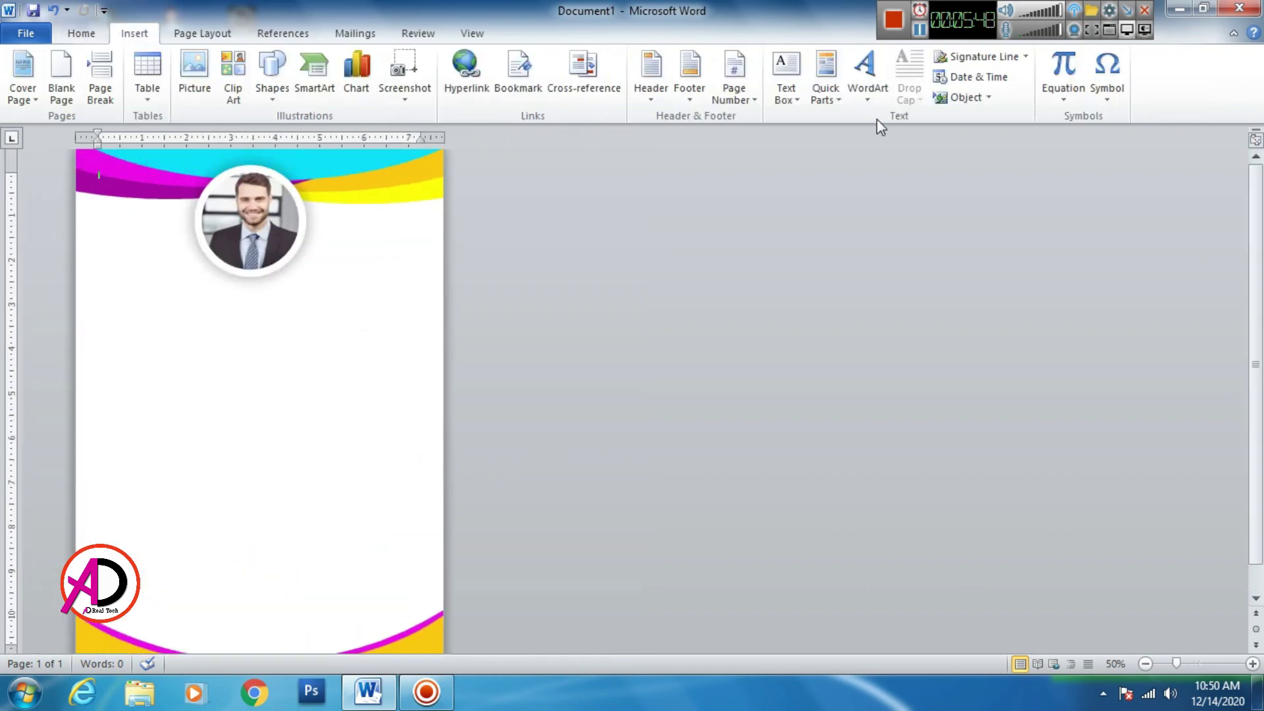
click(868, 74)
click(874, 138)
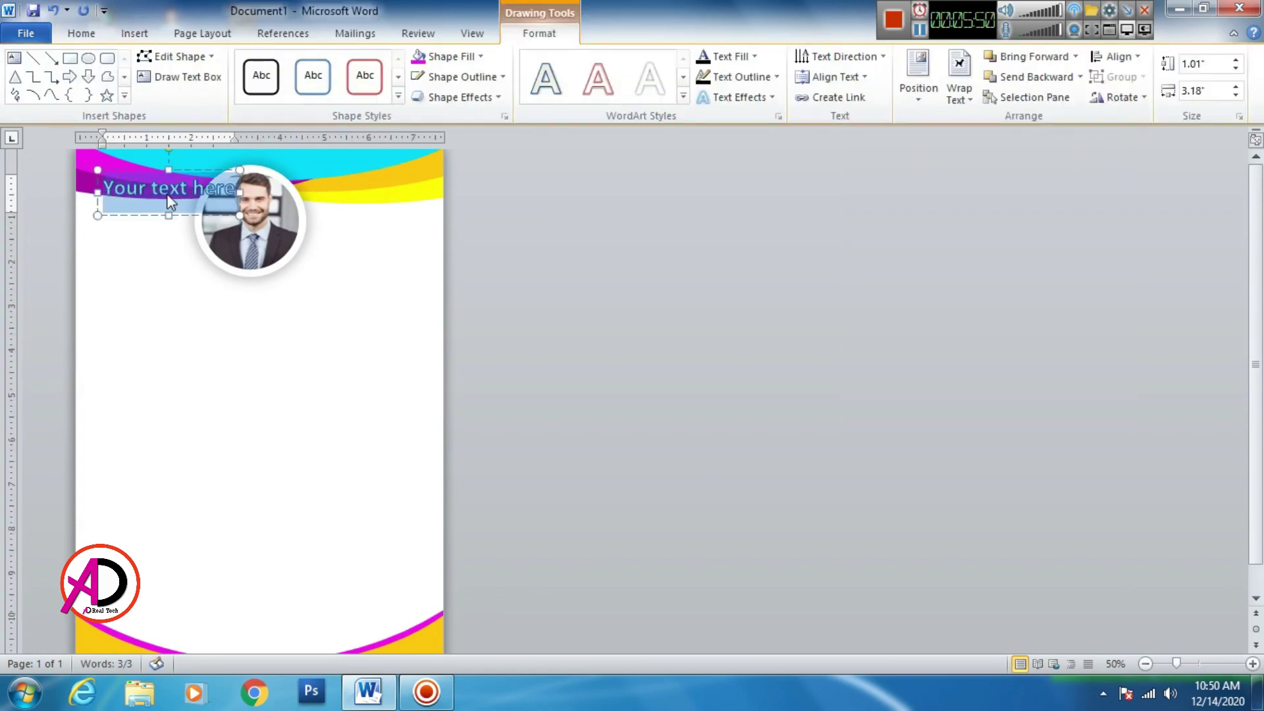
drag(150, 170, 237, 284)
Apply the No Spacing style to the WordArt text and enlarge its font to 48 pt.
click(75, 34)
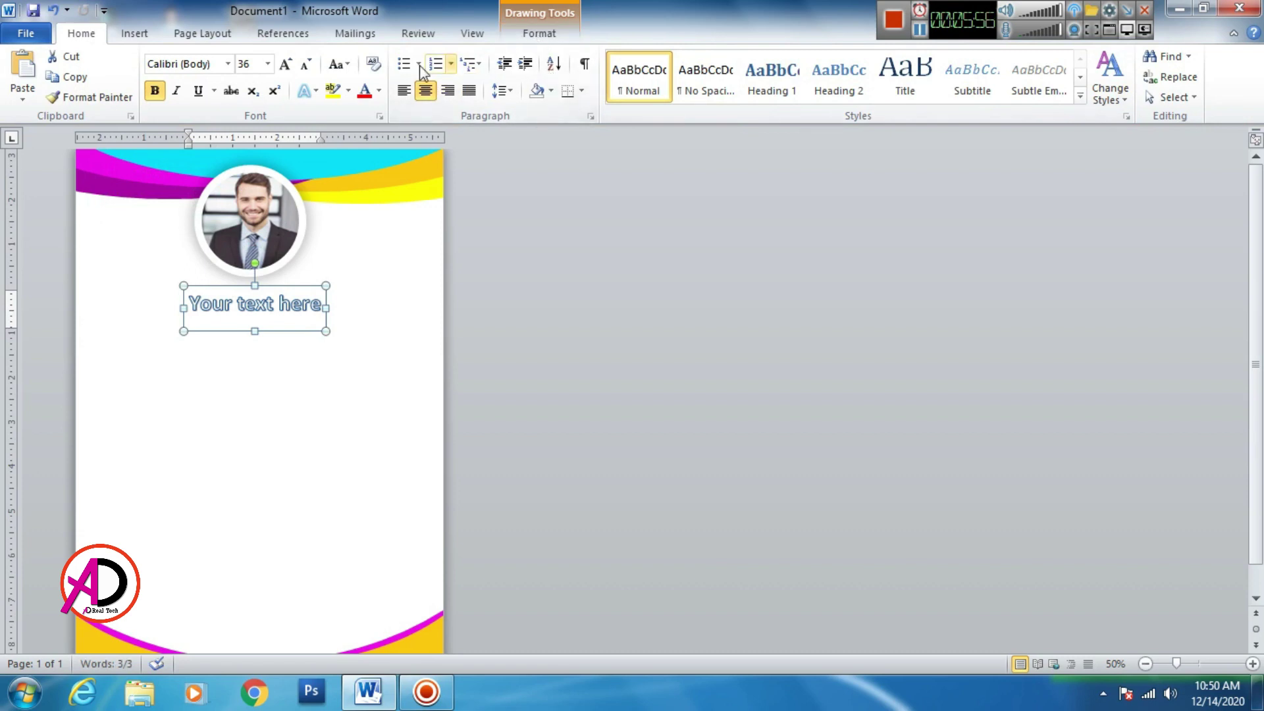
click(708, 78)
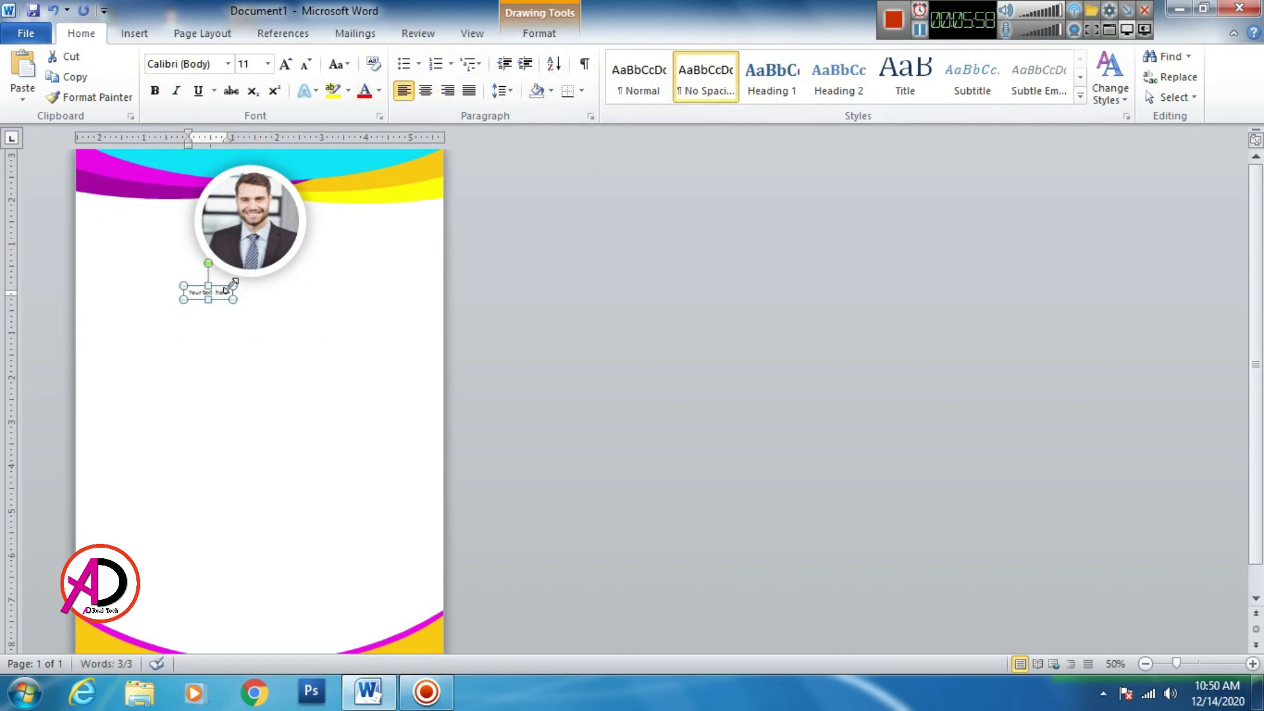
click(284, 64)
click(285, 64)
click(284, 63)
click(285, 64)
click(285, 64)
click(284, 64)
click(285, 64)
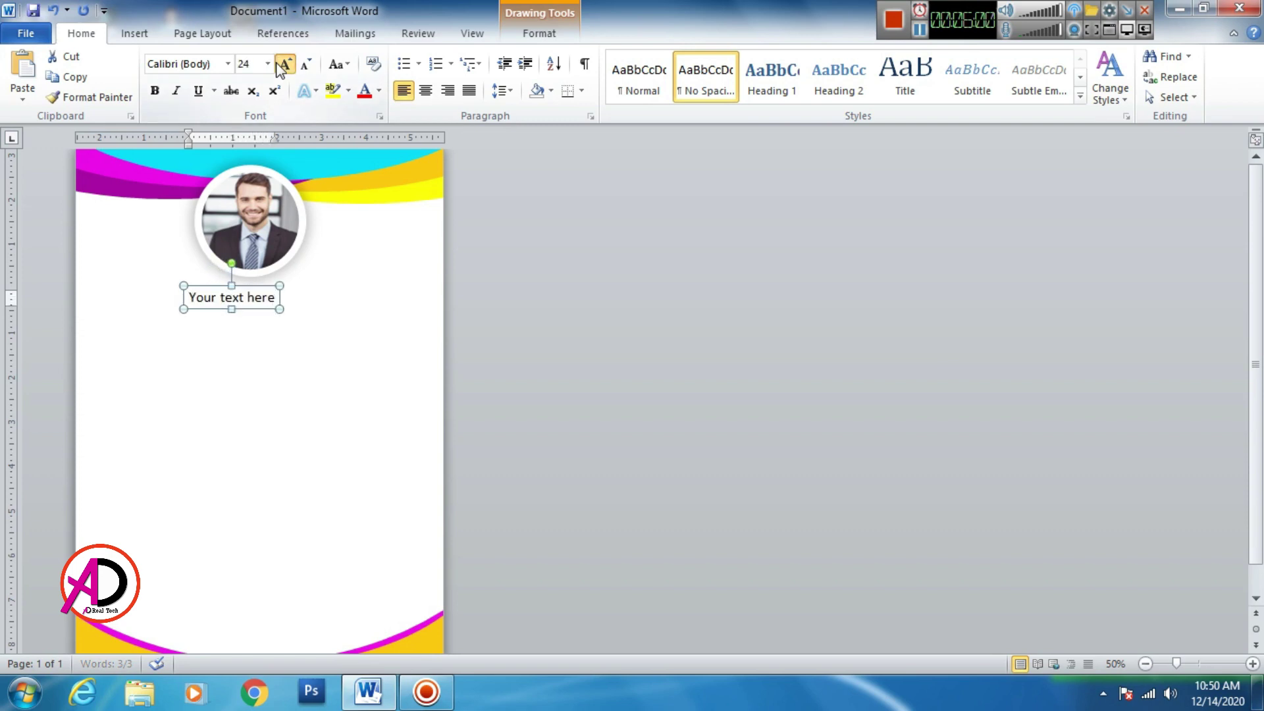
click(285, 64)
click(284, 64)
click(284, 64)
click(284, 64)
Replace the placeholder WordArt text with NAME SURNAME and shift the text box to sit centred below the circular picture.
triple_click(295, 309)
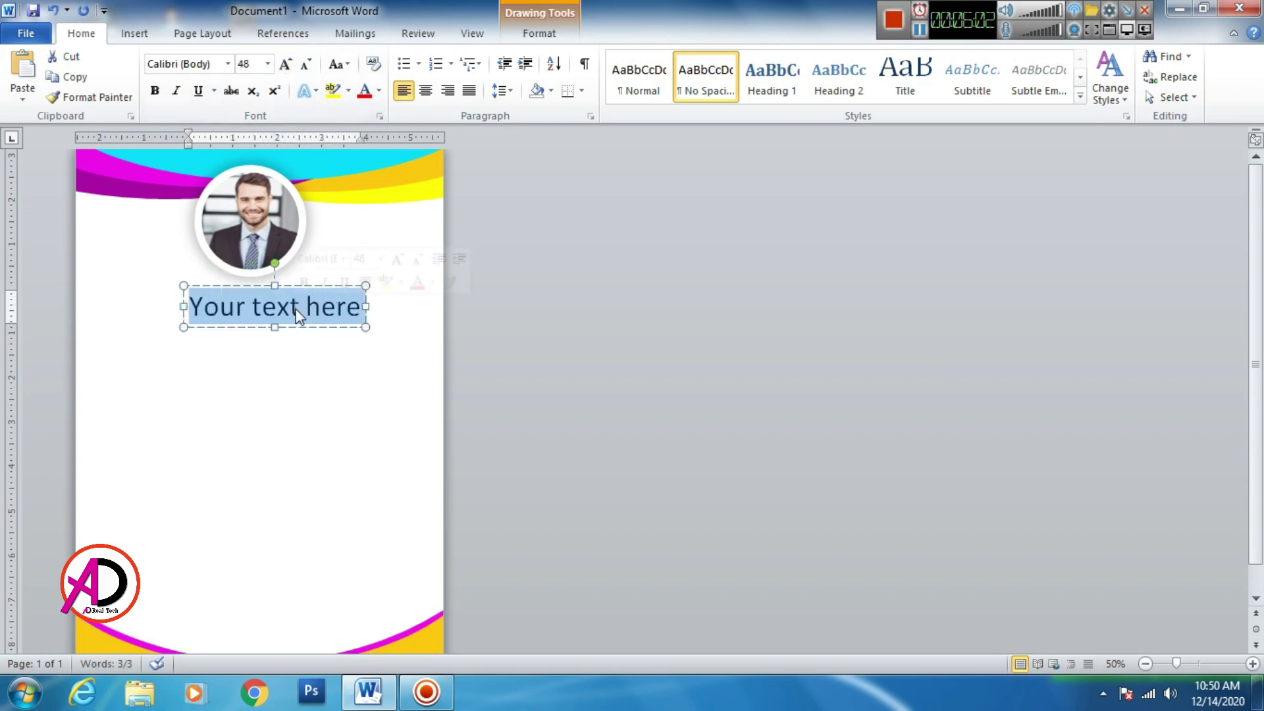
text(NA)
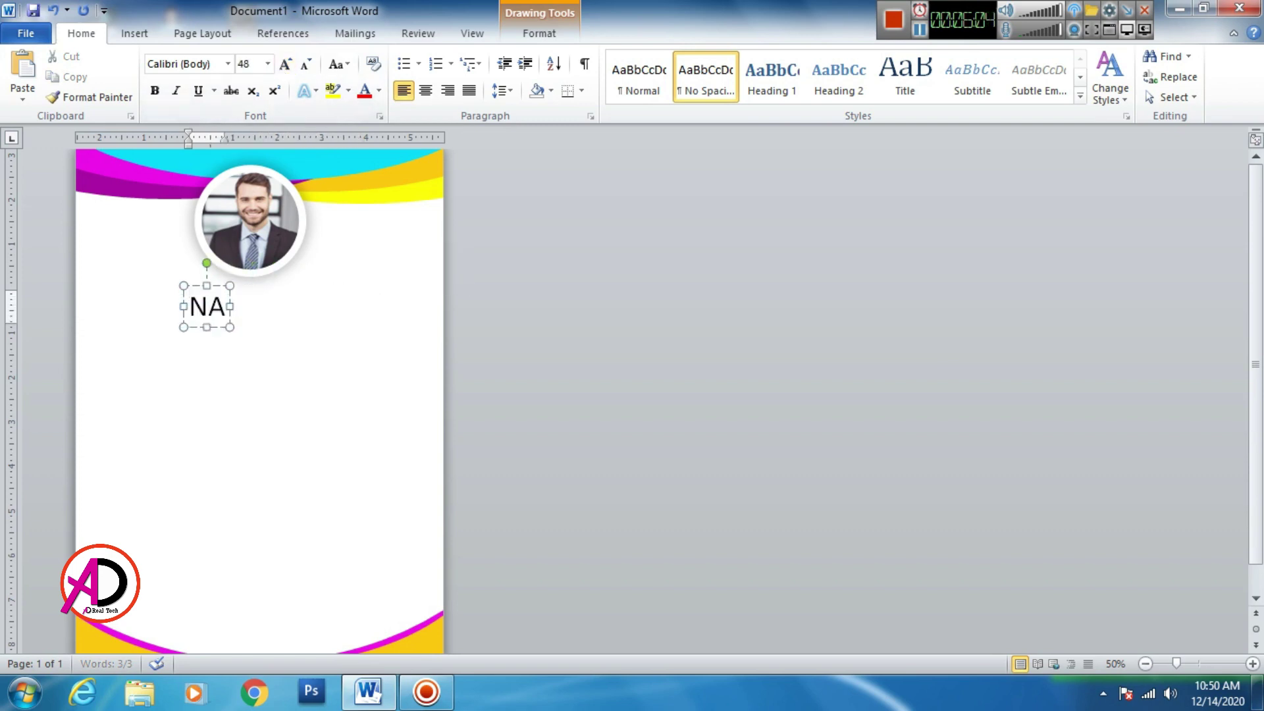
text(ME SURNAE)
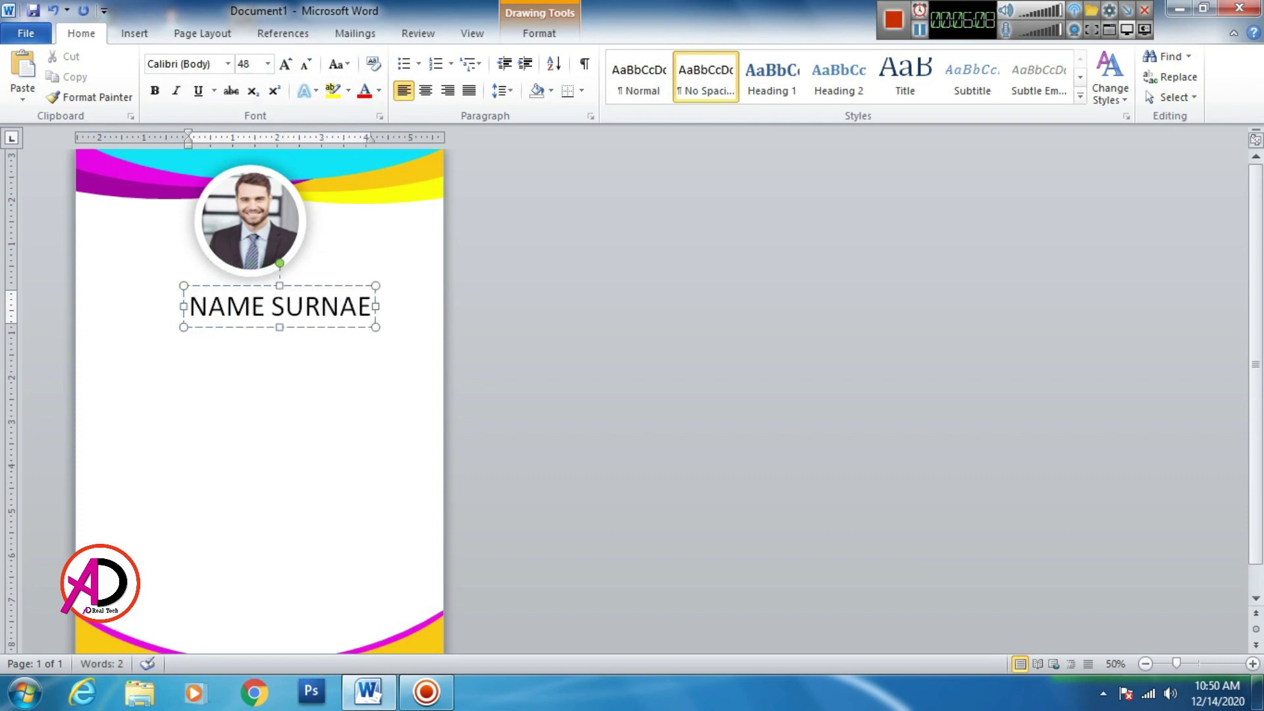
key(BackSpace)
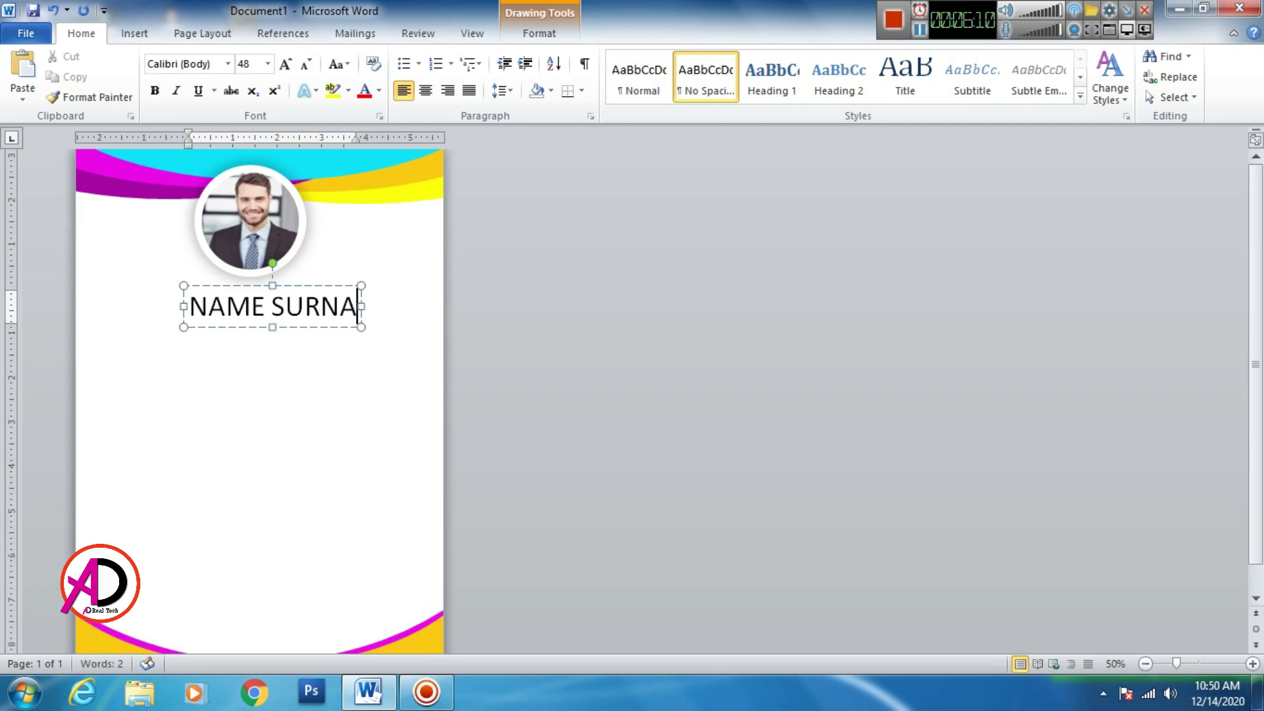
text(ME)
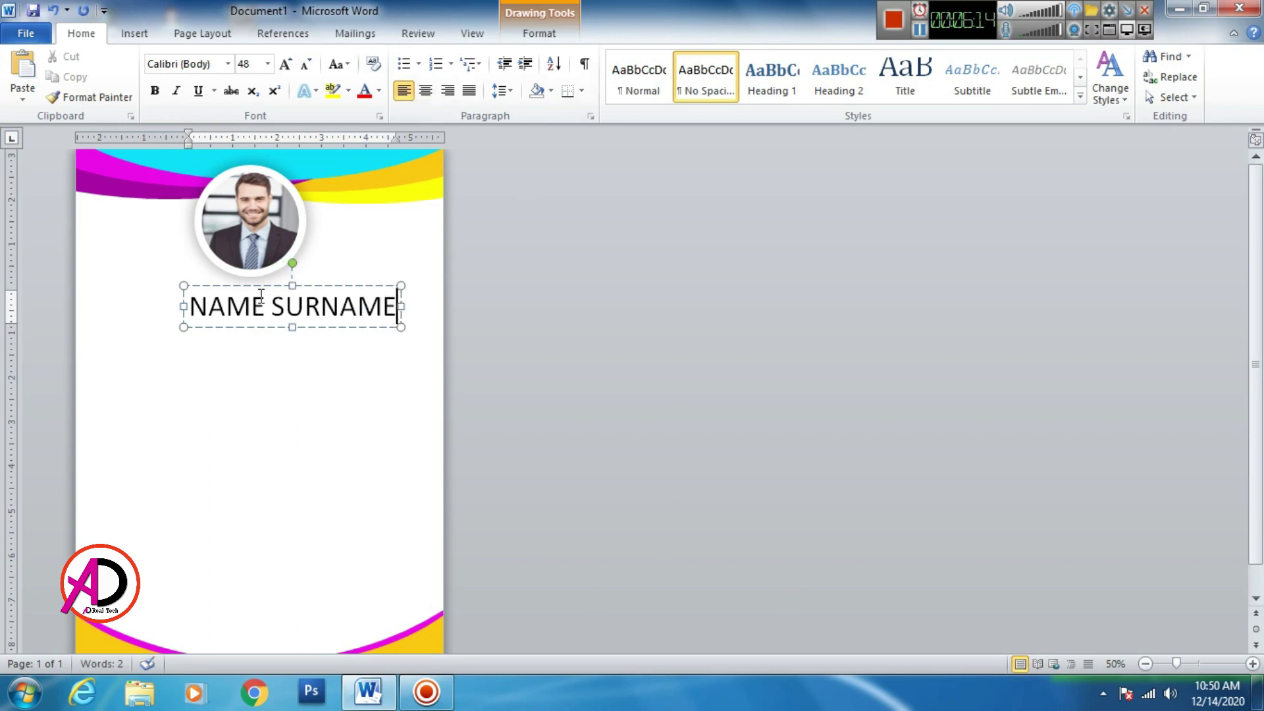
drag(273, 287, 234, 283)
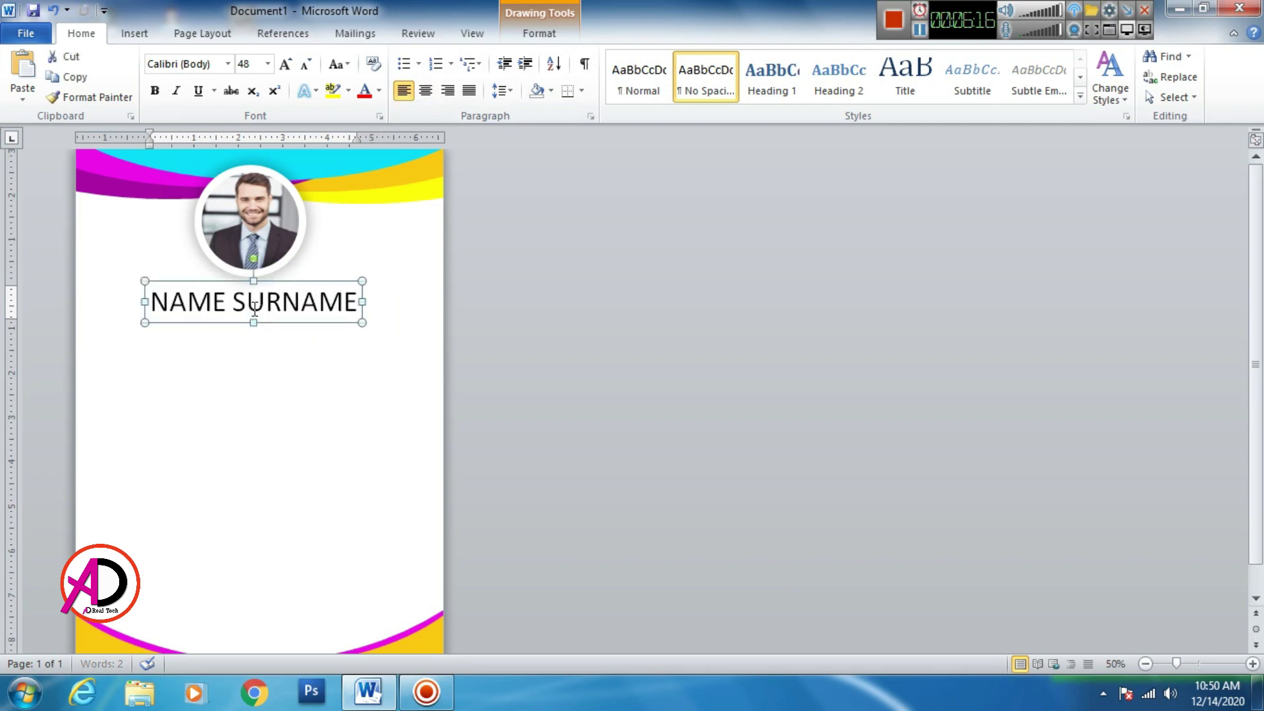
Make the NAME SURNAME title bold, reduce it to 28 pt, and reposition it beneath the circular picture.
double_click(262, 316)
key(ctrl+a)
click(155, 90)
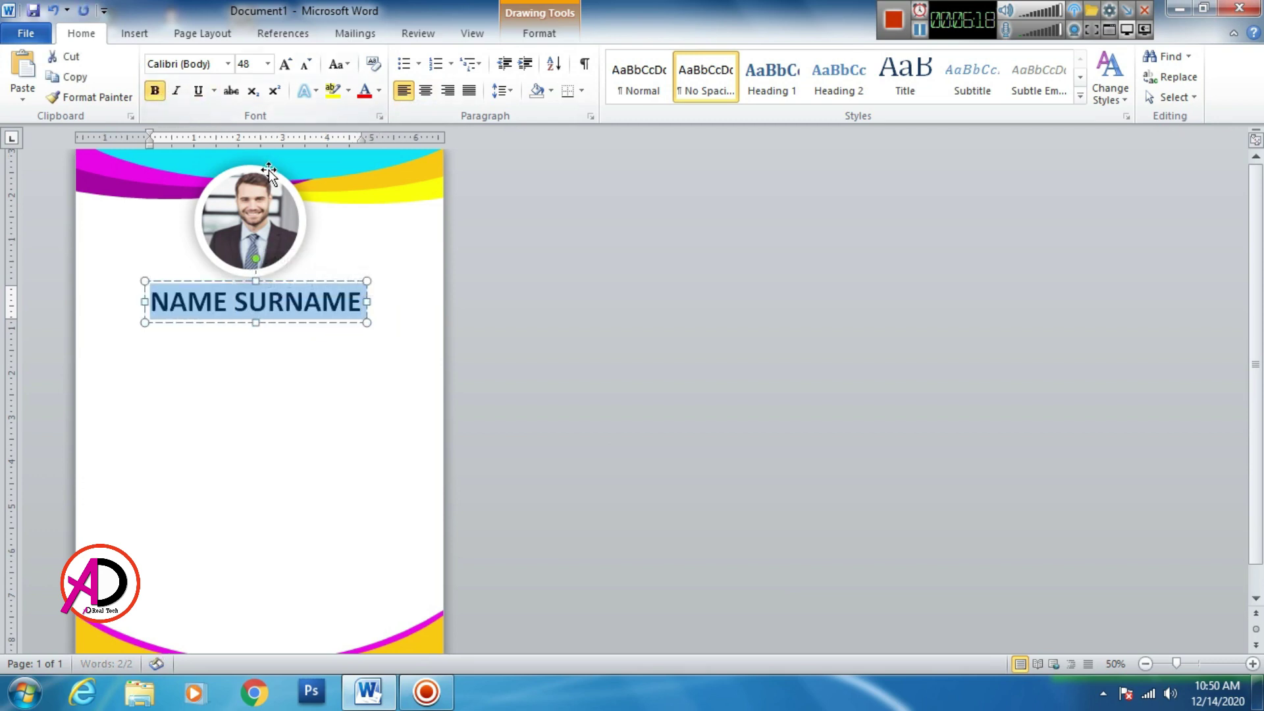
click(304, 66)
click(305, 65)
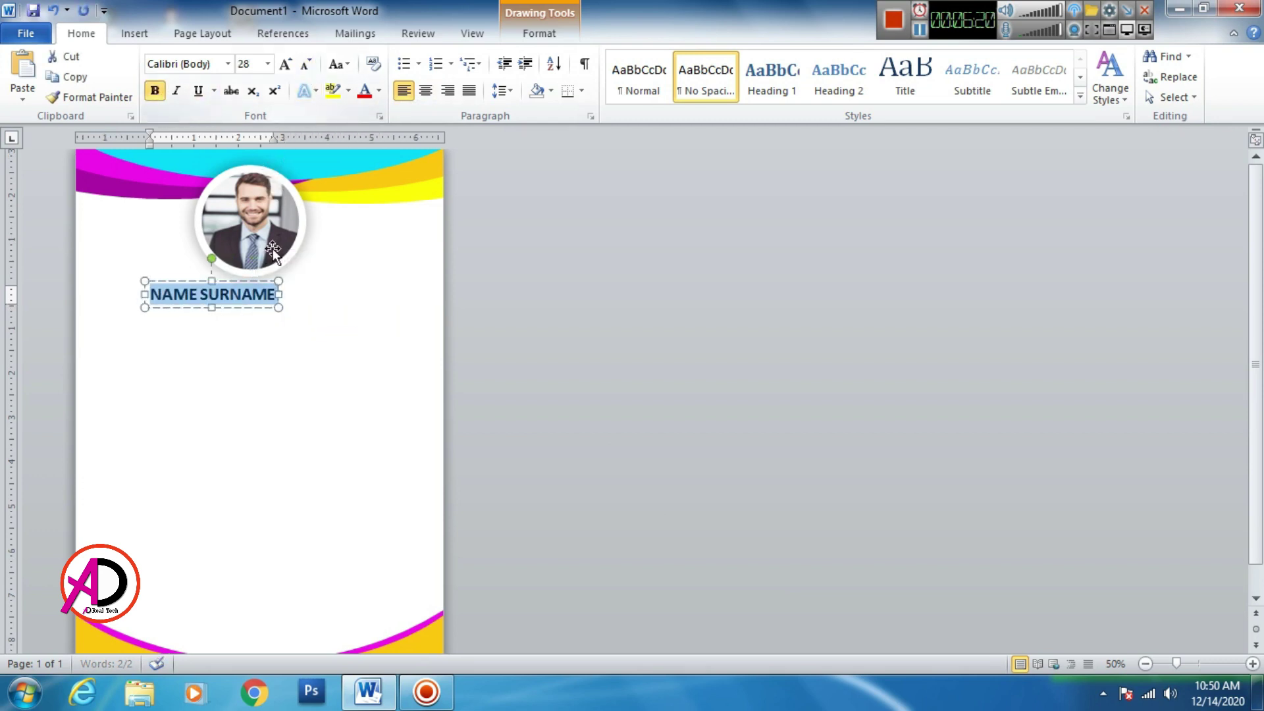
drag(247, 282, 284, 283)
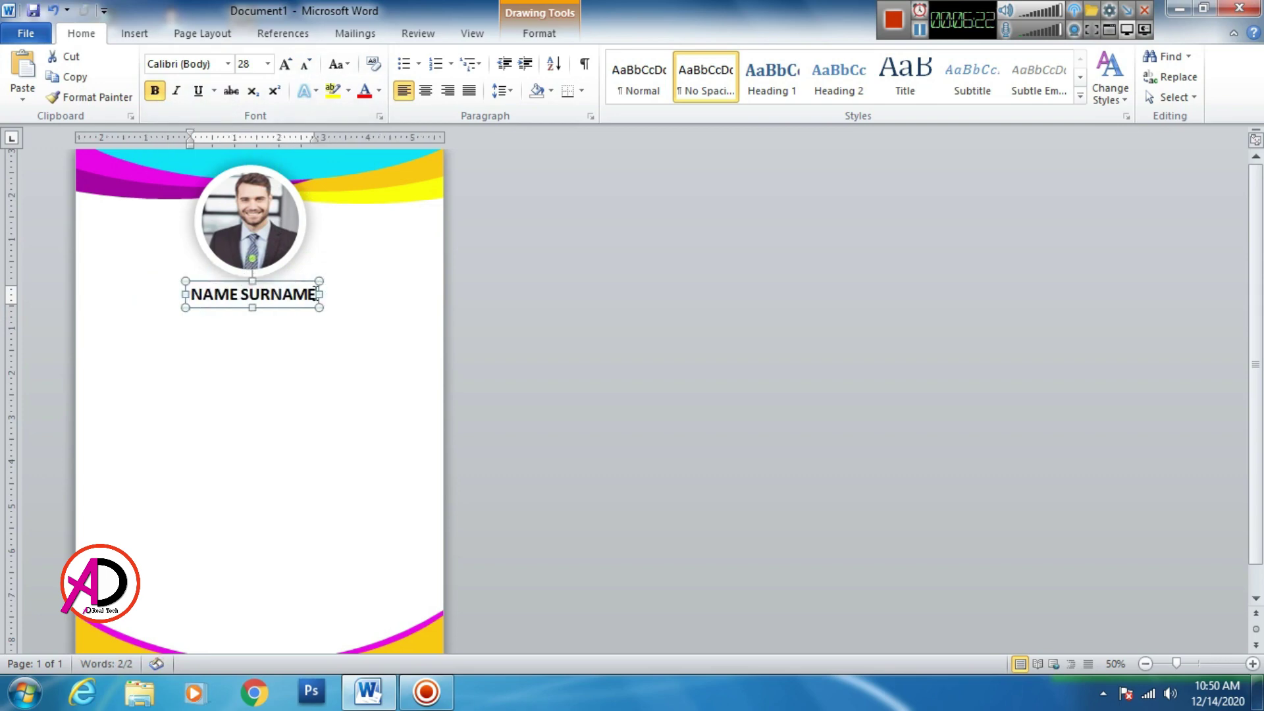
Move the NAME SURNAME title slightly up, closer to the circular picture.
click(370, 313)
ctrl+scroll(381, 345, up, 5)
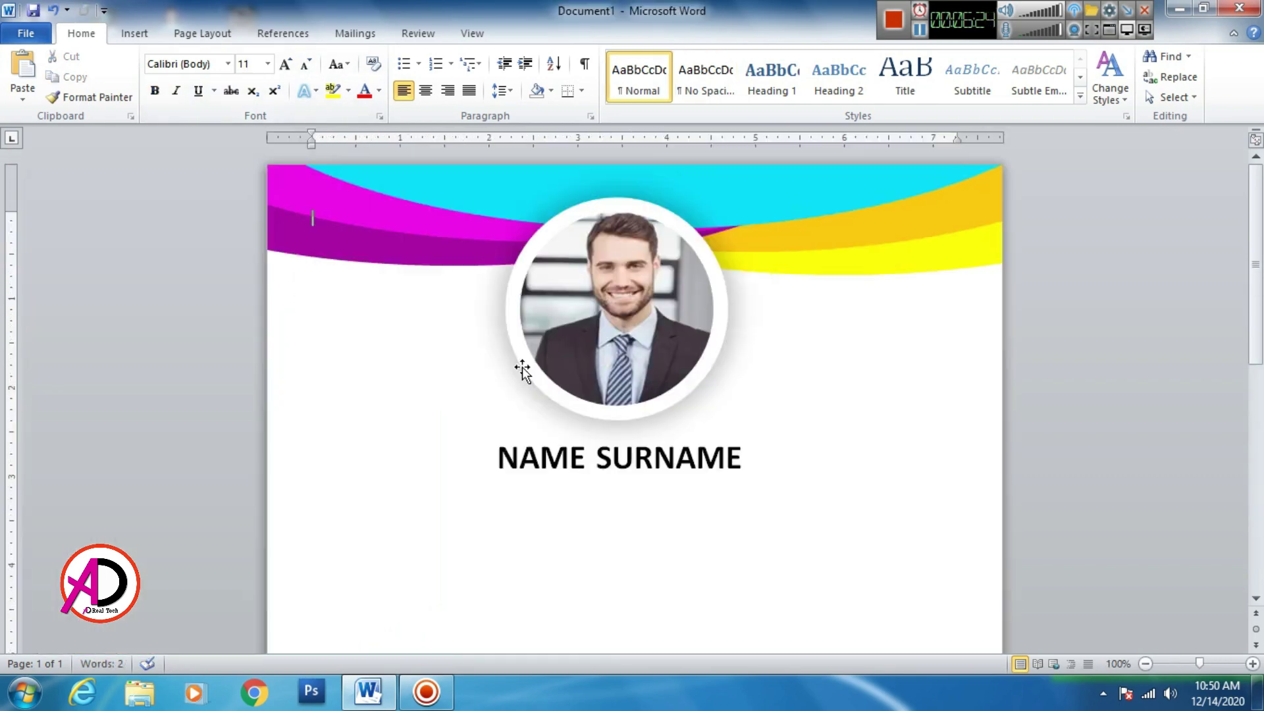
scroll(620, 392, up, 7)
scroll(627, 353, down, 2)
click(631, 322)
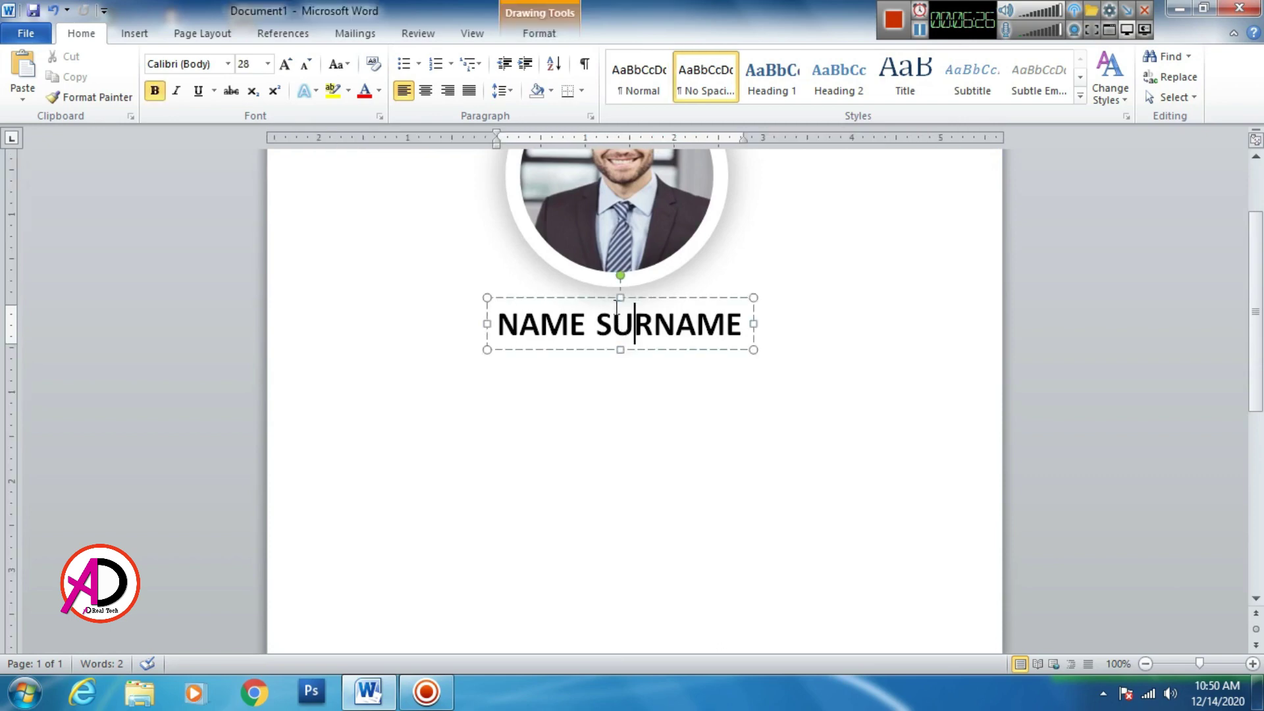
drag(601, 298, 602, 280)
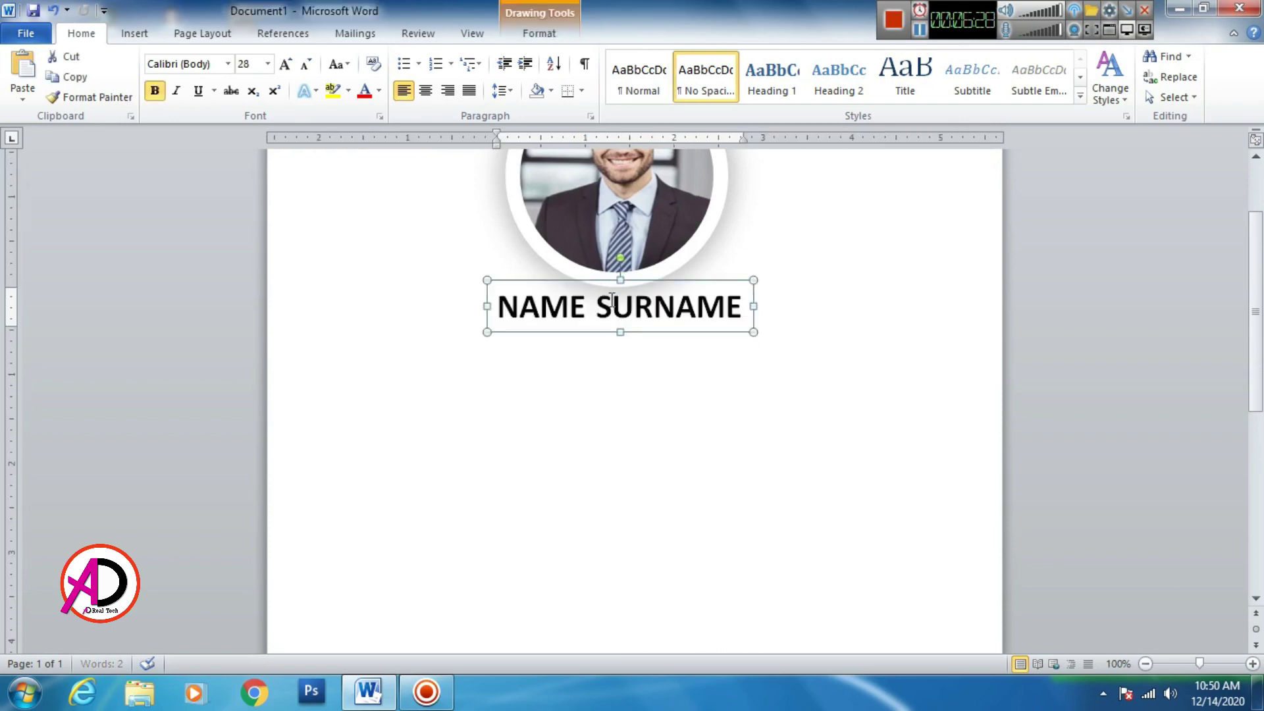
key(ctrl+z)
key(ctrl+z)
key(ctrl+z)
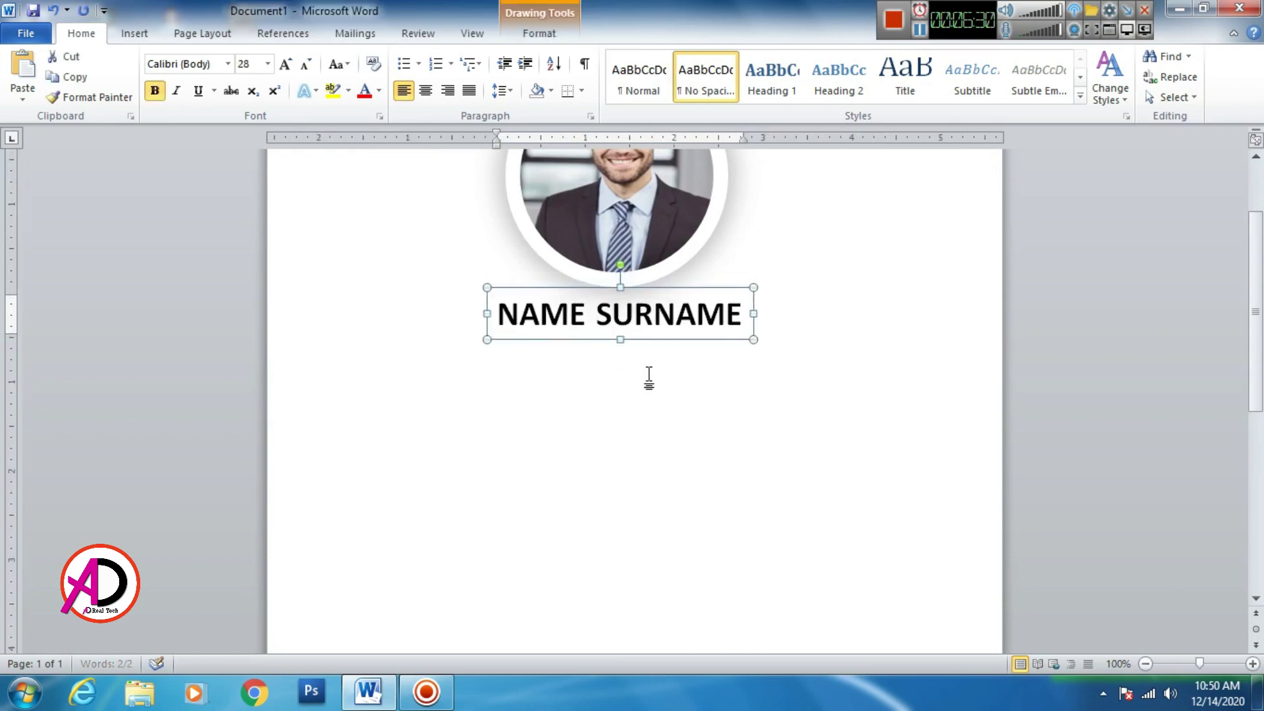
Duplicate the NAME SURNAME text box and position the copy directly below the original, nearly aligned with it.
key(ctrl+d)
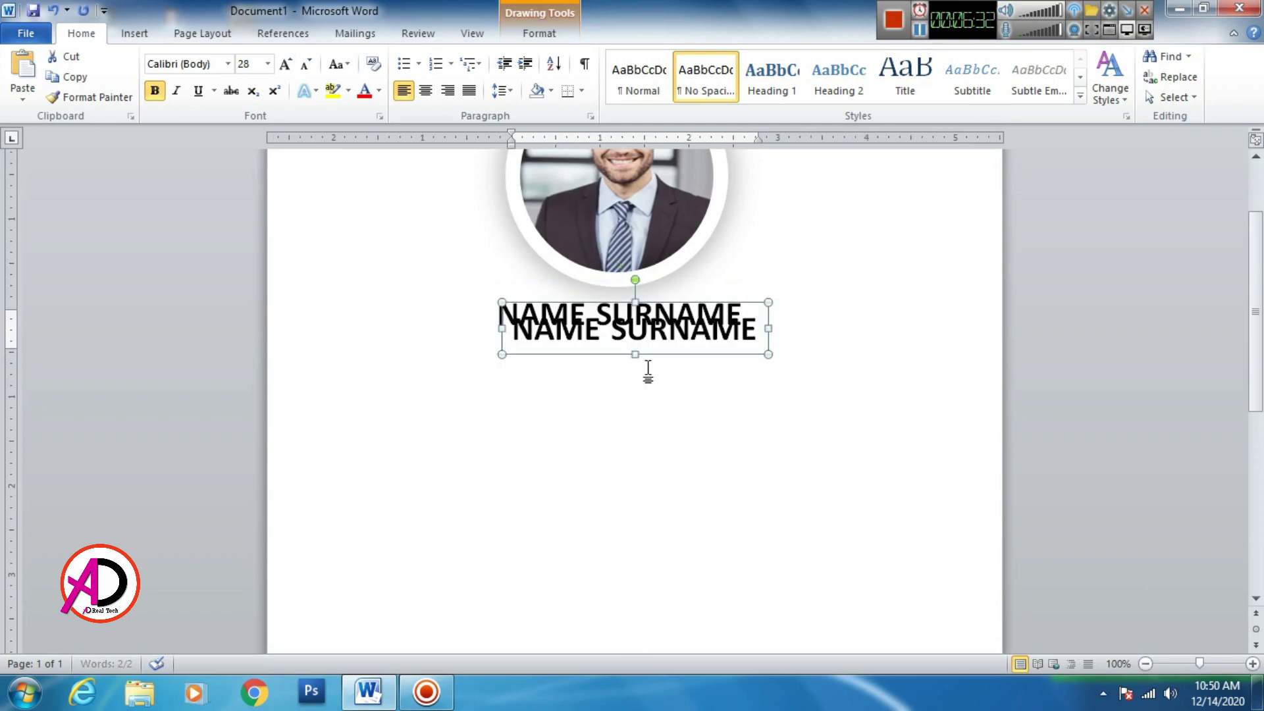
drag(659, 354, 655, 377)
key(Left)
key(Left)
key(Left)
key(Left)
key(Left)
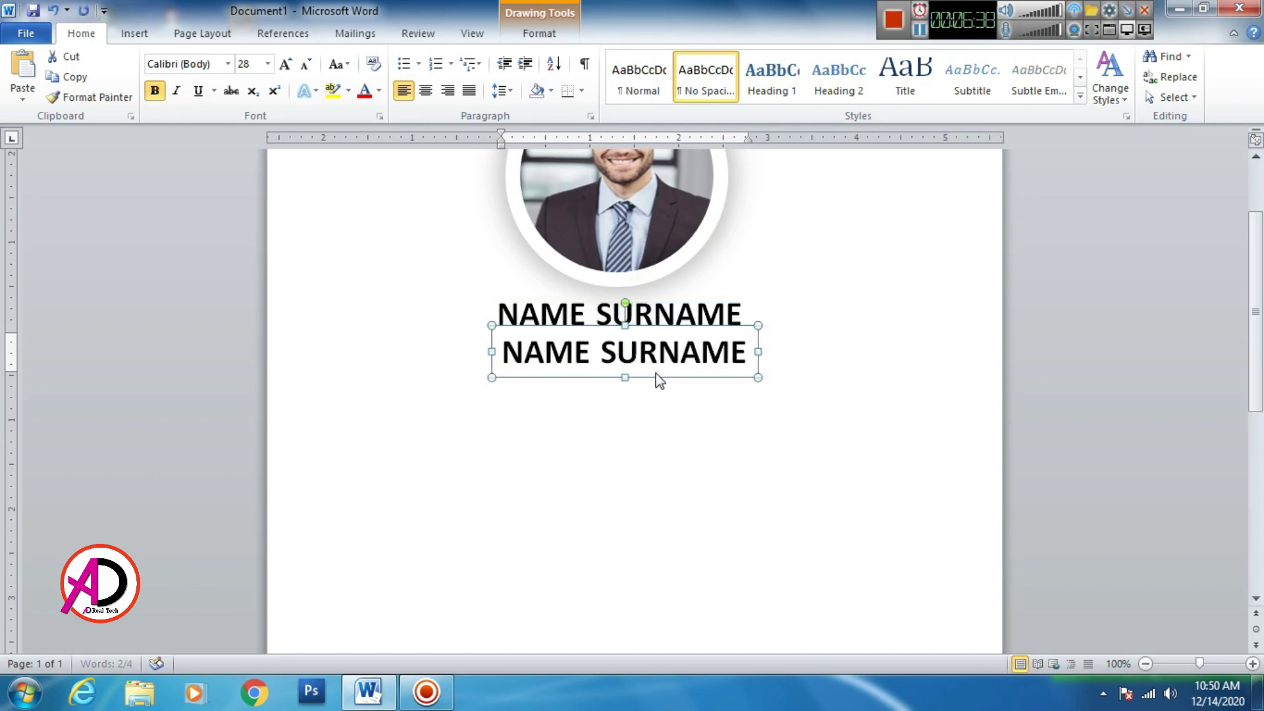
Remove bold from the duplicated text and replace its wording with GRAPHIC DESIGNER.
click(643, 356)
key(ctrl+a)
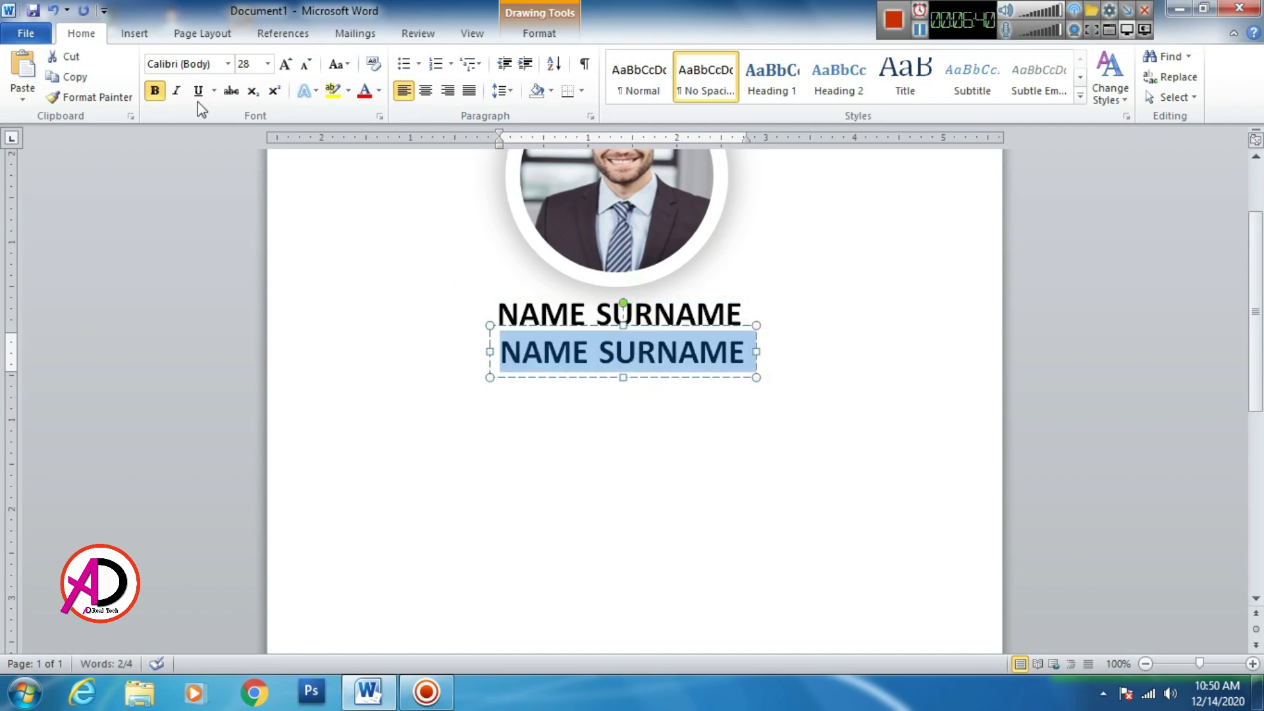
click(158, 90)
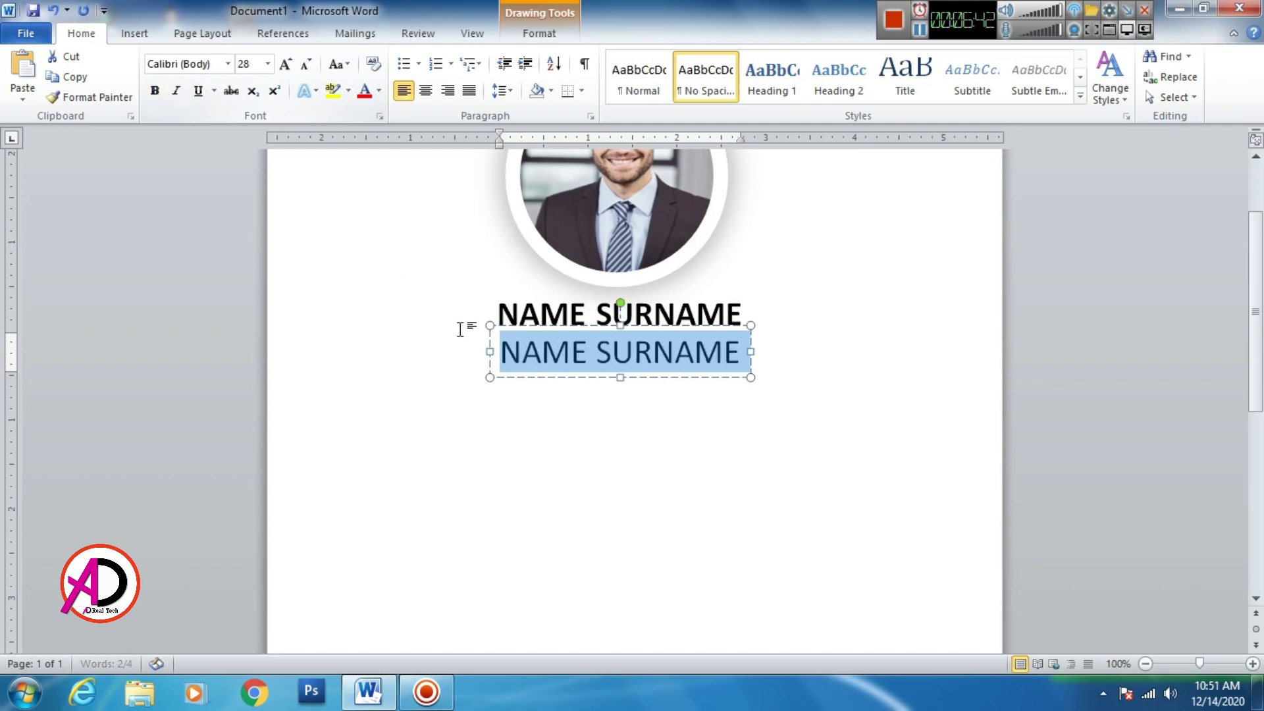
text(GRAPHIC)
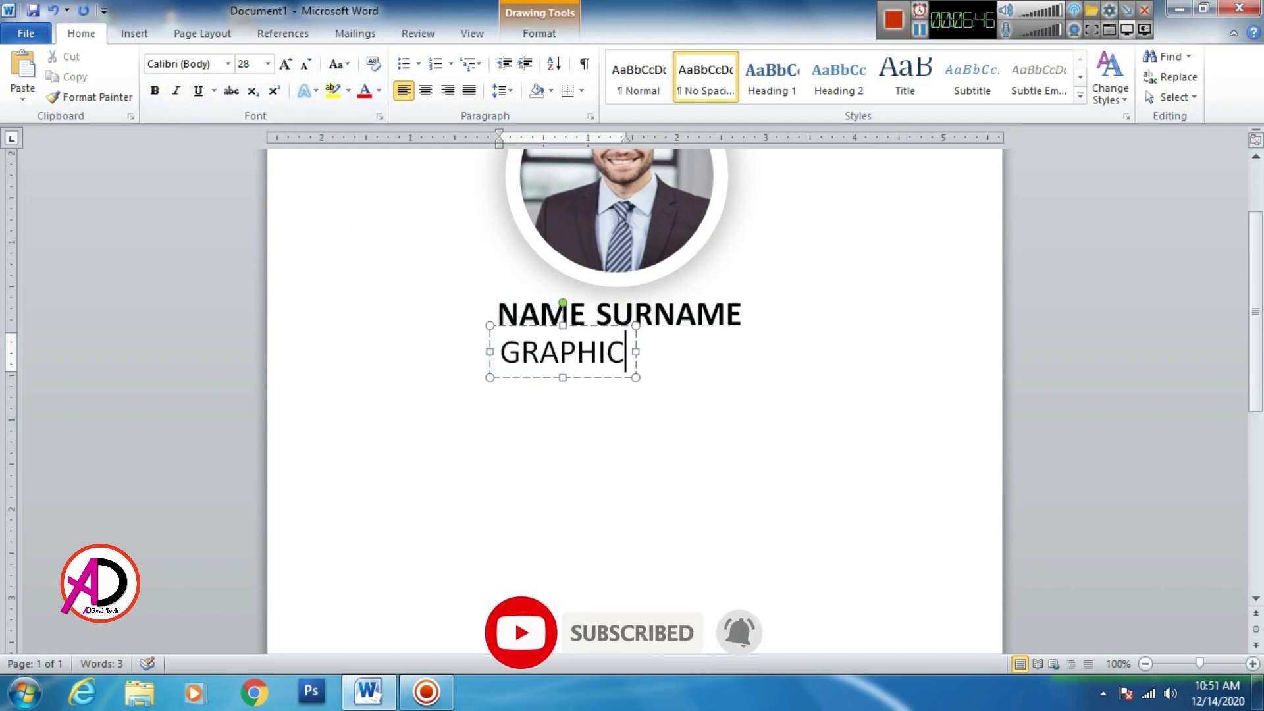
text( DESIGN)
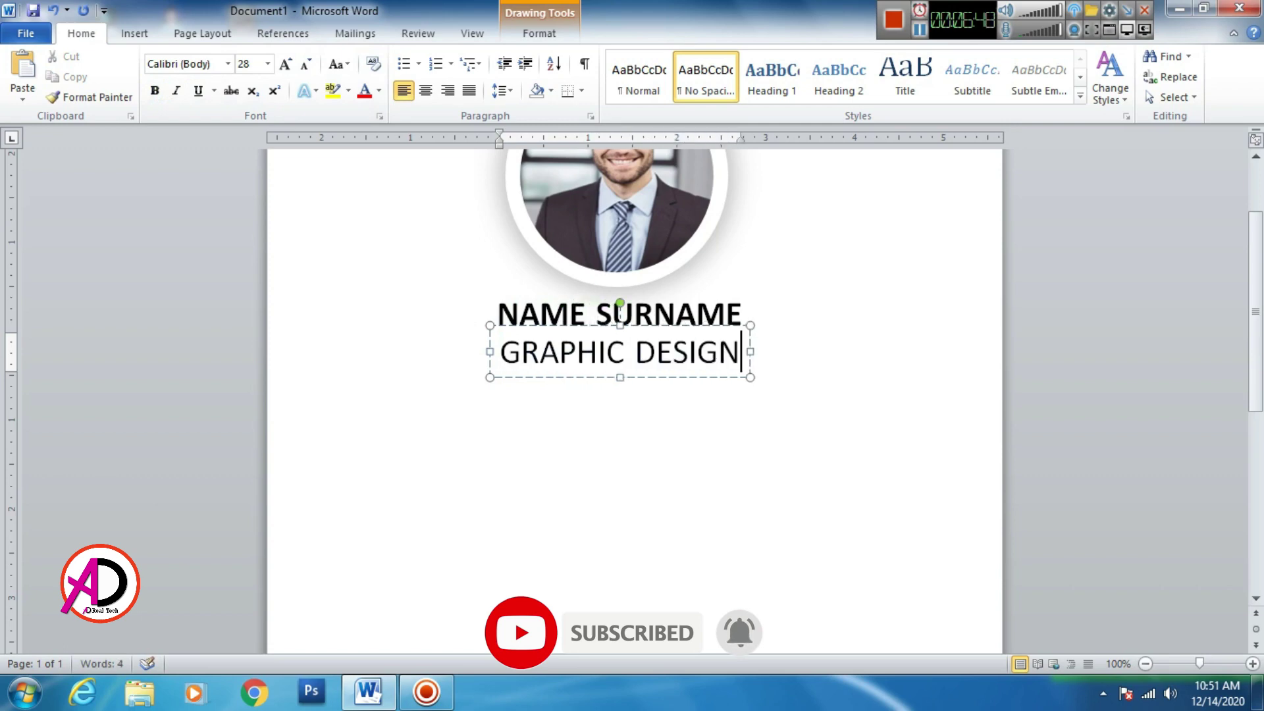
text(ER)
Reduce the GRAPHIC DESIGNER text to 16 pt and move its box to sit centred under the name.
triple_click(555, 351)
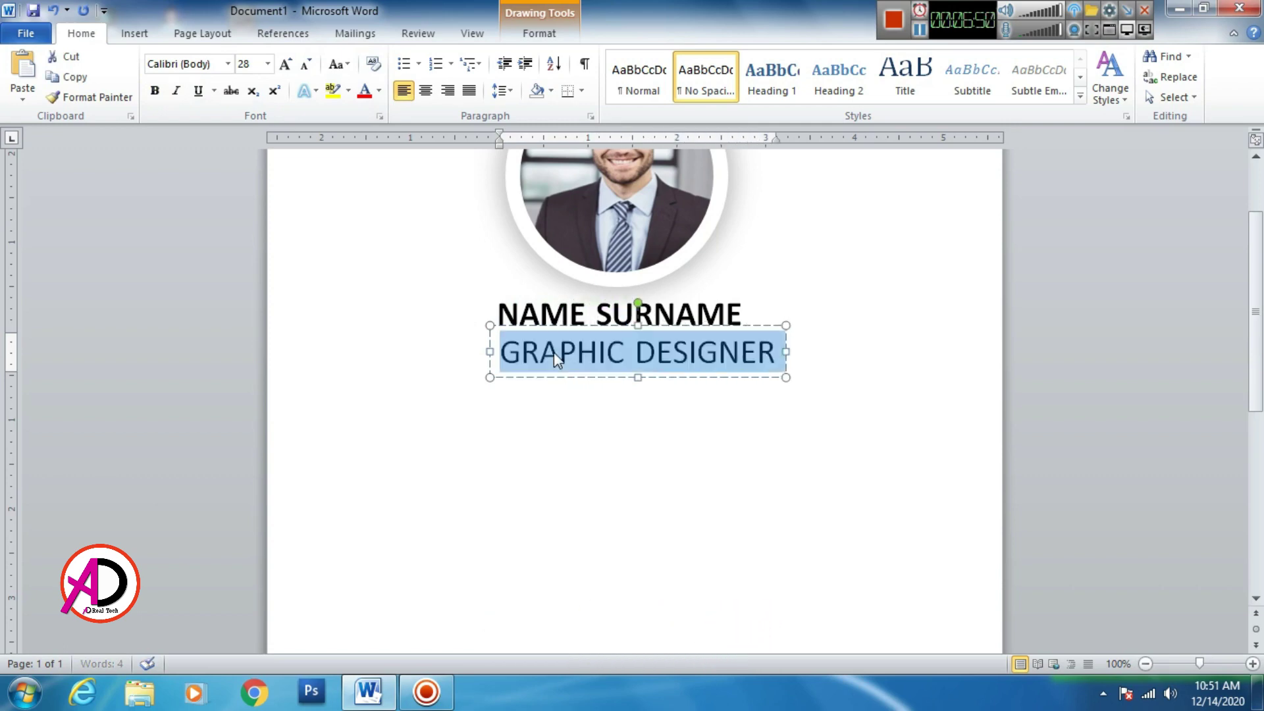
key(ctrl+shift+comma)
key(ctrl+shift+comma)
key(ctrl+shift+comma)
key(ctrl+shift+comma)
key(ctrl+shift+comma)
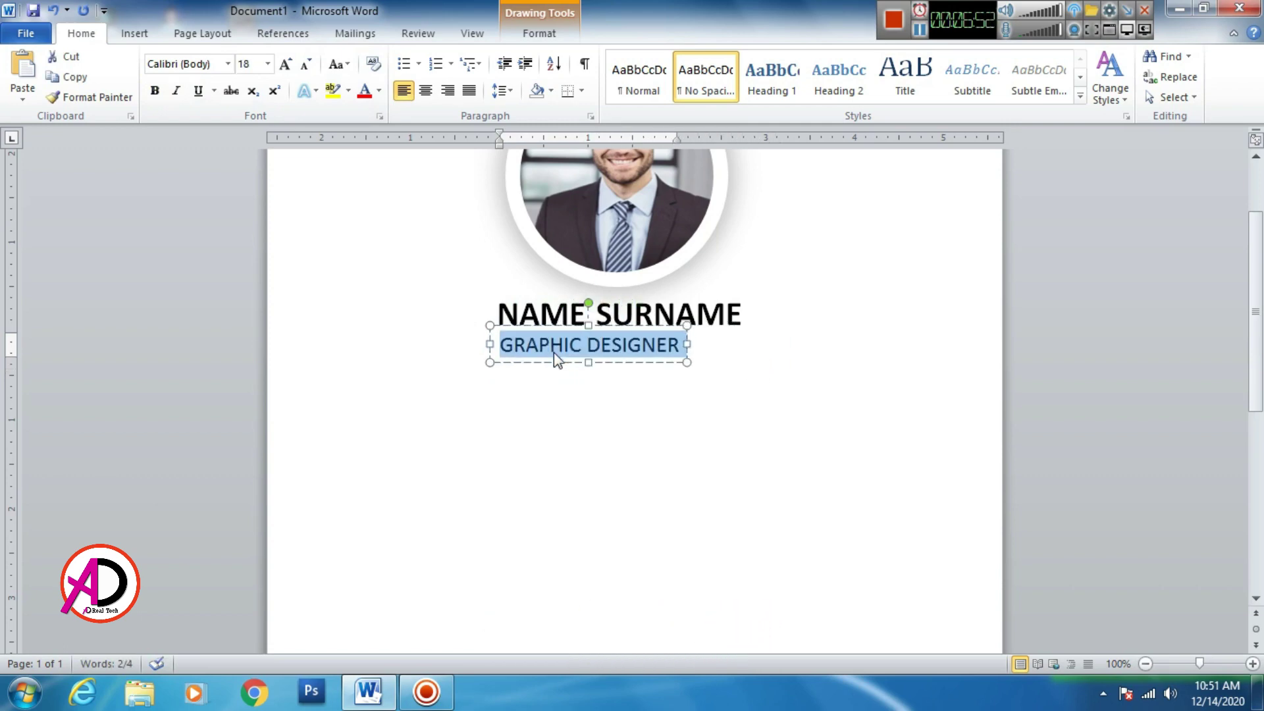
key(ctrl+shift+comma)
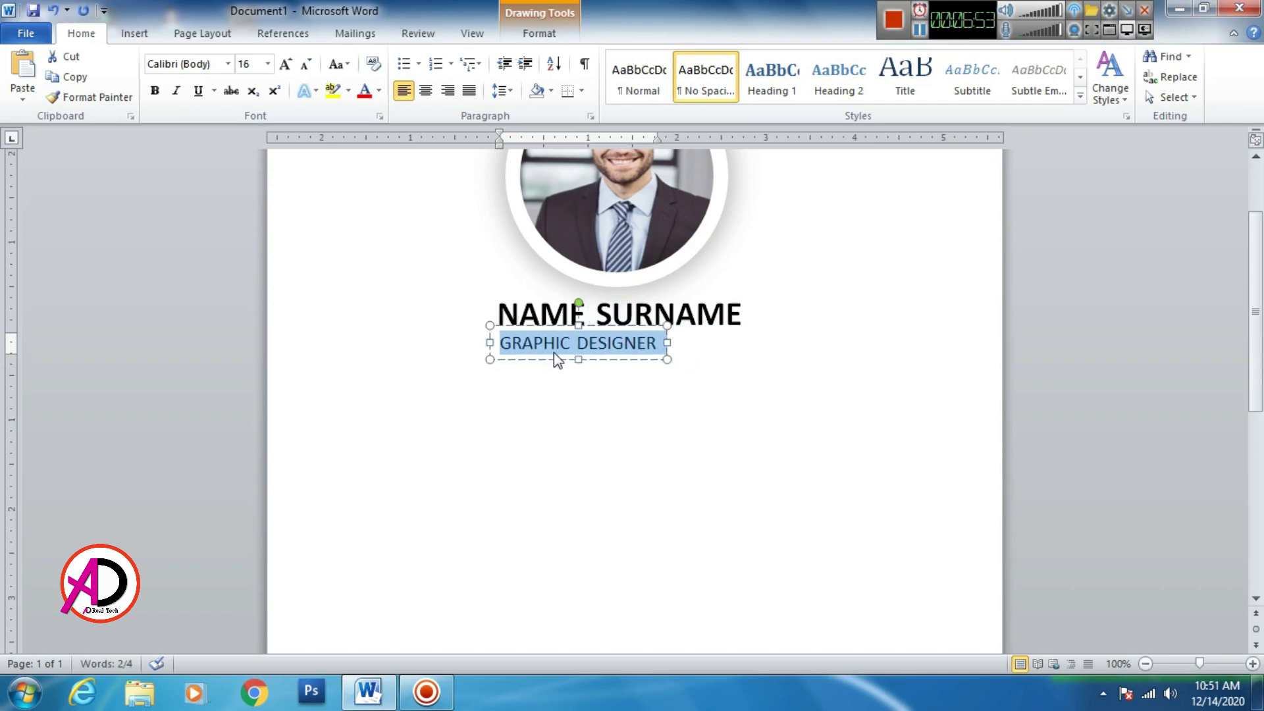
click(619, 360)
drag(620, 360, 657, 361)
Align the NAME SURNAME and GRAPHIC DESIGNER text boxes to the horizontal centre of the page.
click(564, 290)
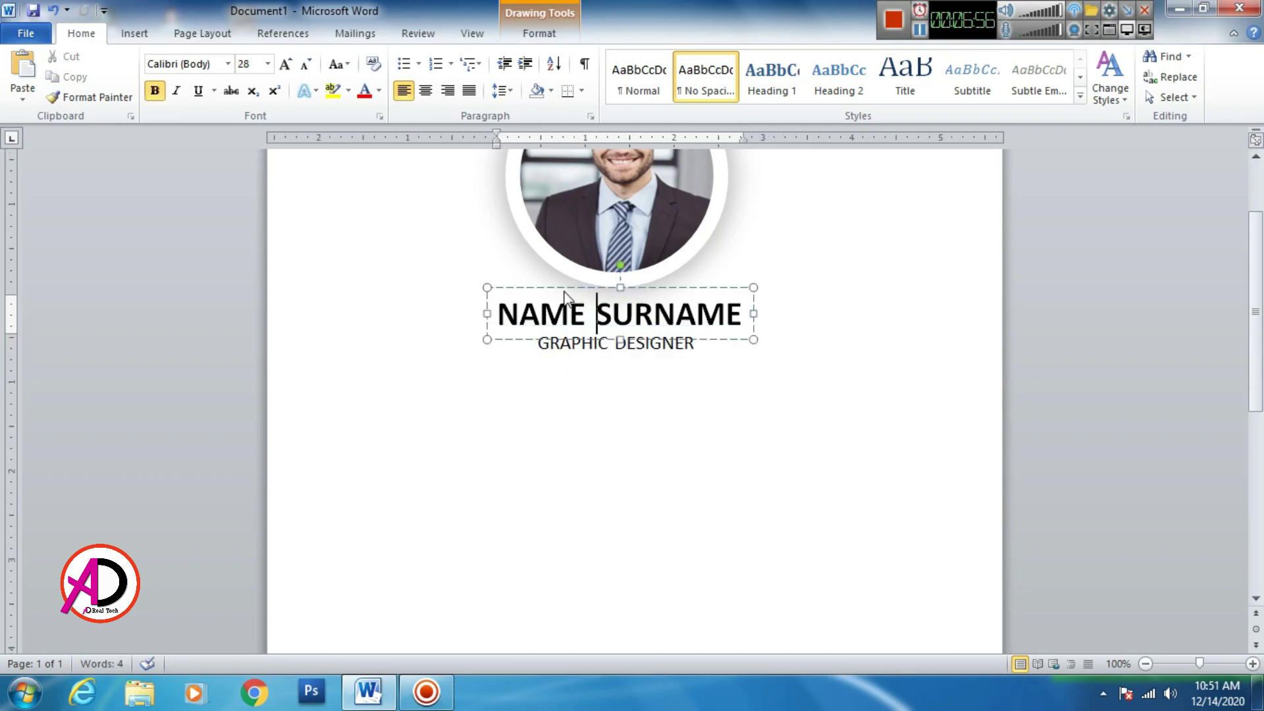
click(545, 34)
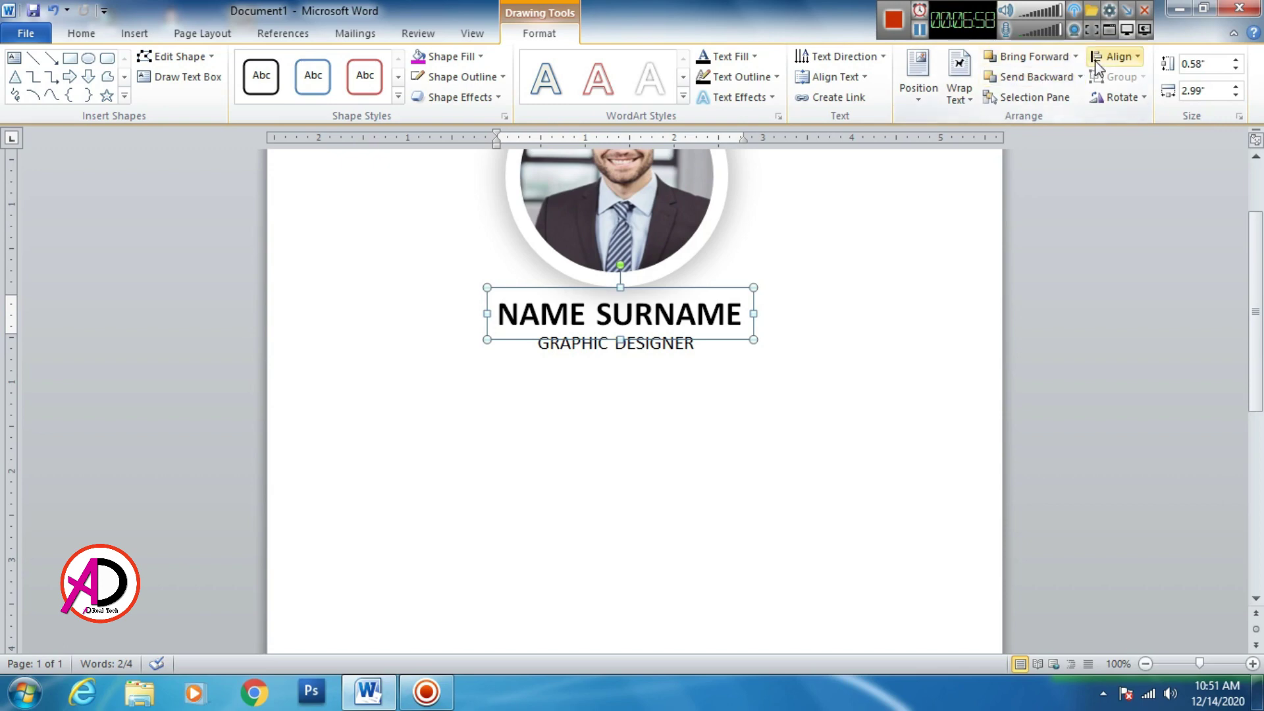
click(1117, 56)
click(652, 345)
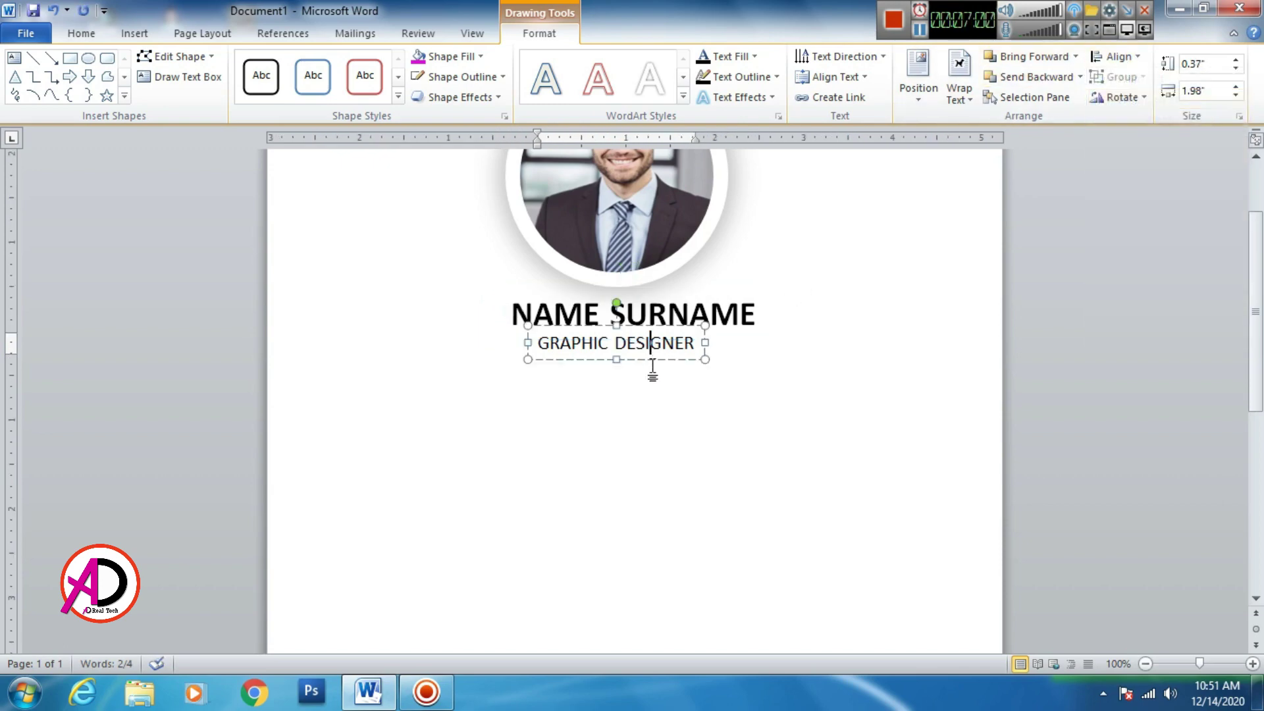
click(1119, 57)
click(1123, 97)
Centre the circular picture horizontally on the page and move it up over the header curves, above the name.
click(620, 261)
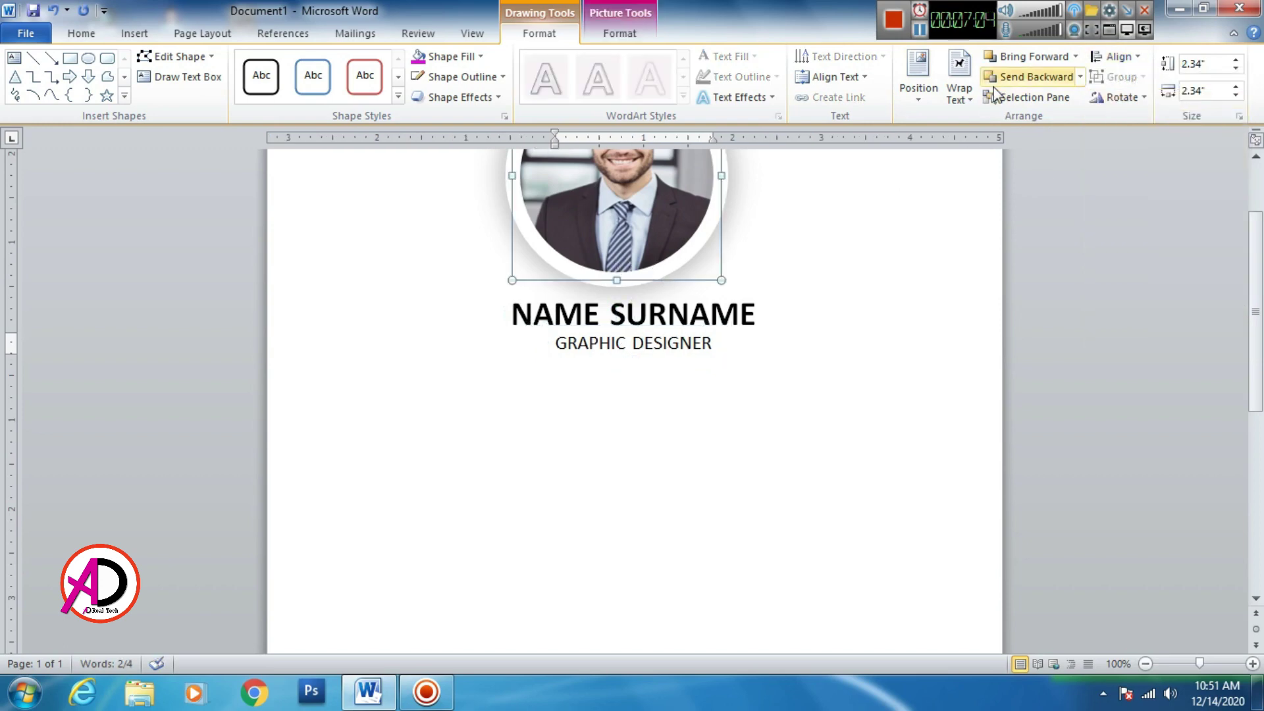
click(1116, 56)
click(1149, 99)
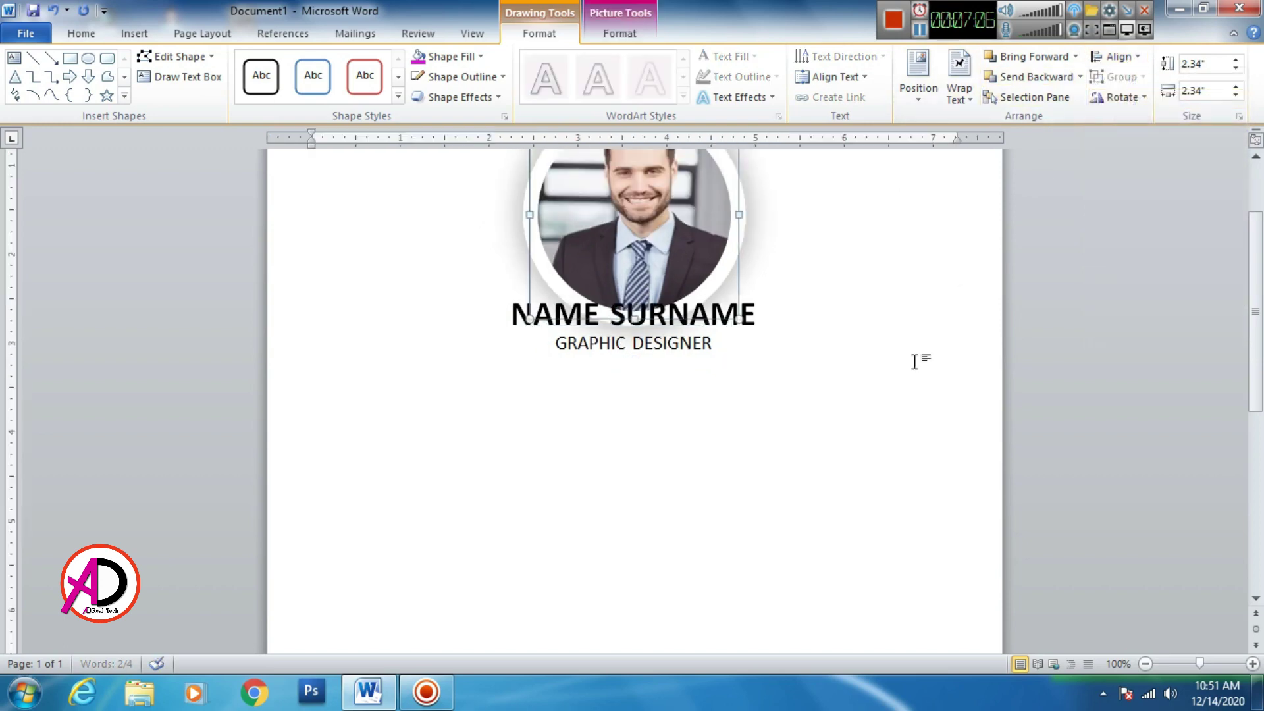
scroll(863, 400, up, 3)
click(863, 400)
drag(688, 348, 692, 311)
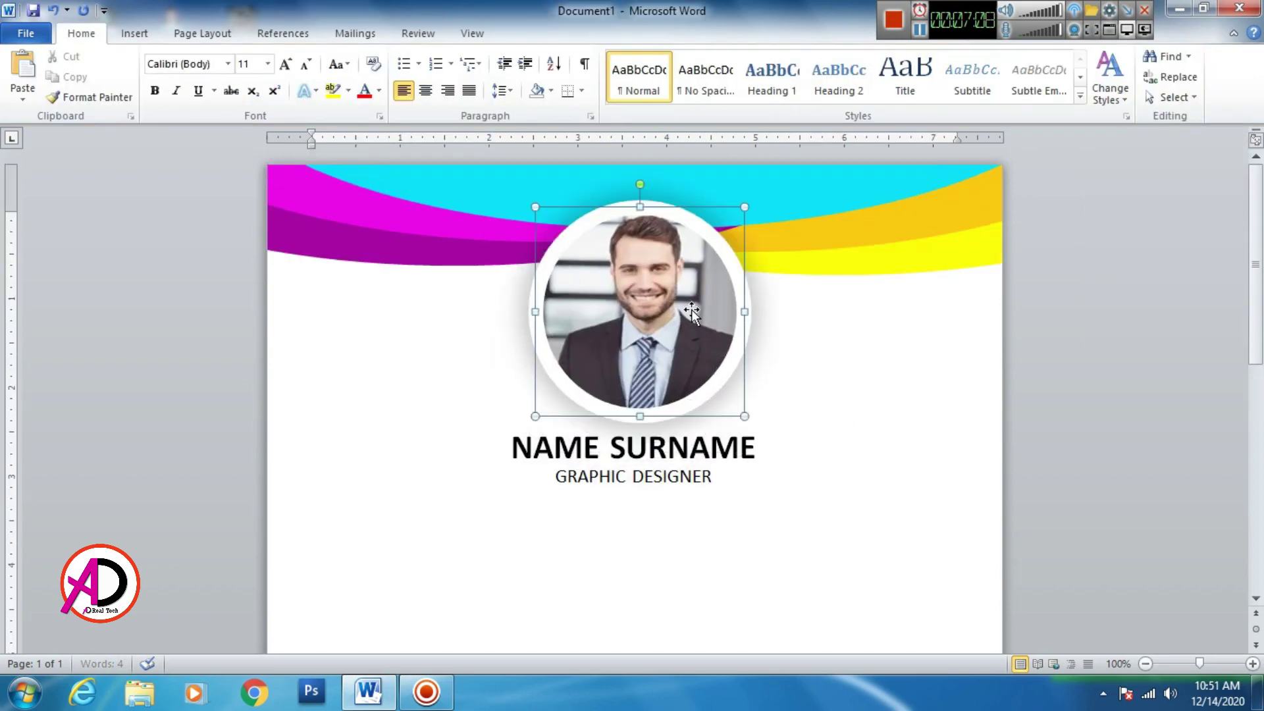
click(851, 390)
Draw a vertical line about 7.42" long from below GRAPHIC DESIGNER down to the footer, along the middle of the page.
scroll(751, 434, down, 7)
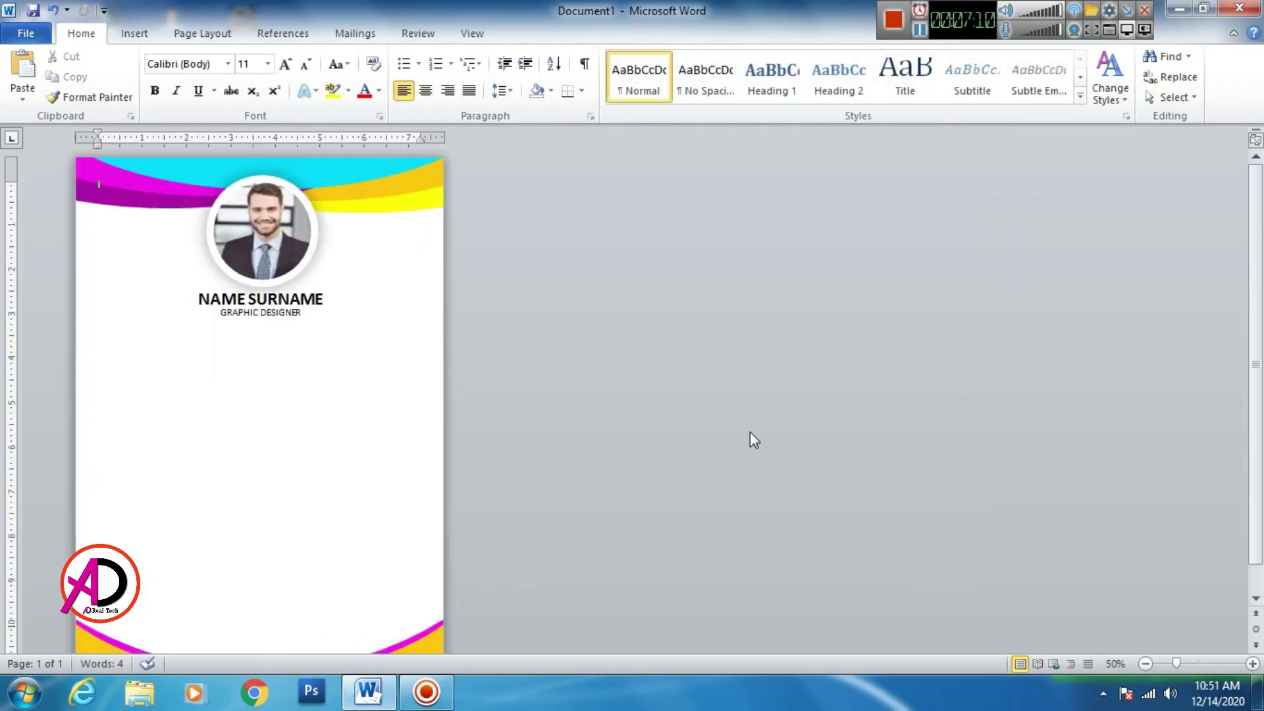
scroll(341, 425, down, 1)
scroll(389, 425, up, 4)
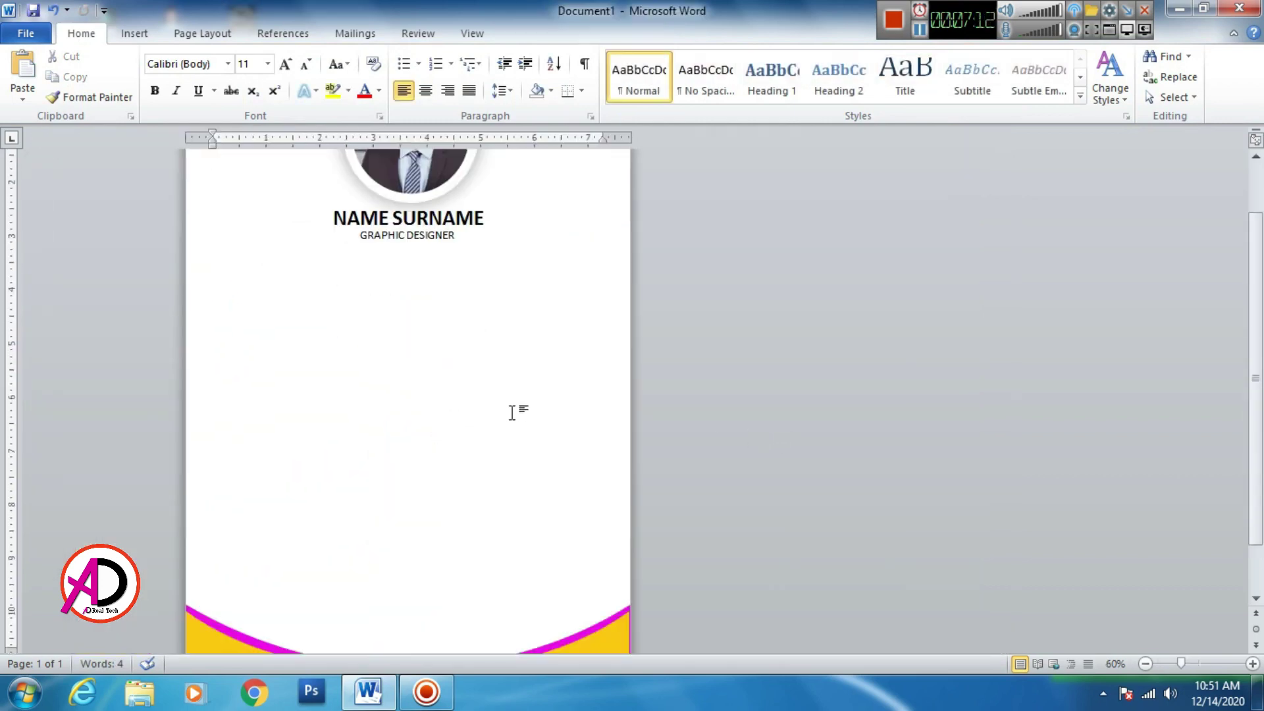
click(134, 34)
click(272, 66)
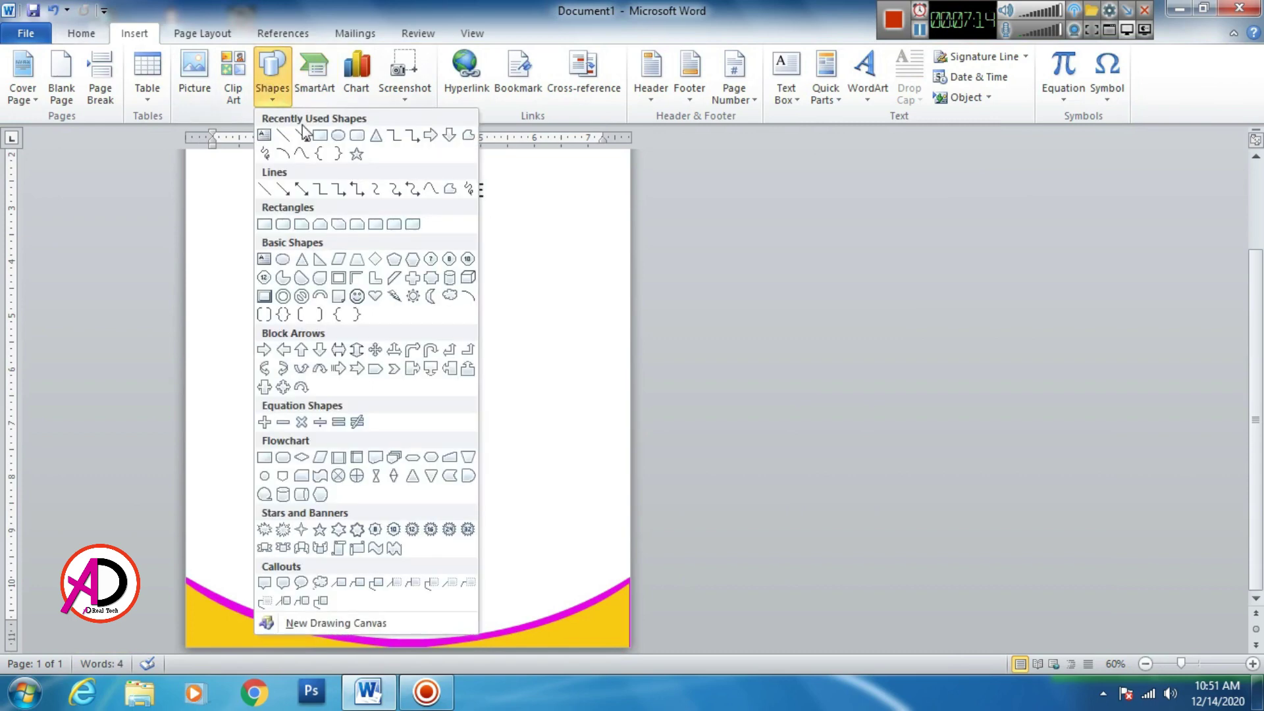
click(265, 175)
drag(401, 217, 395, 457)
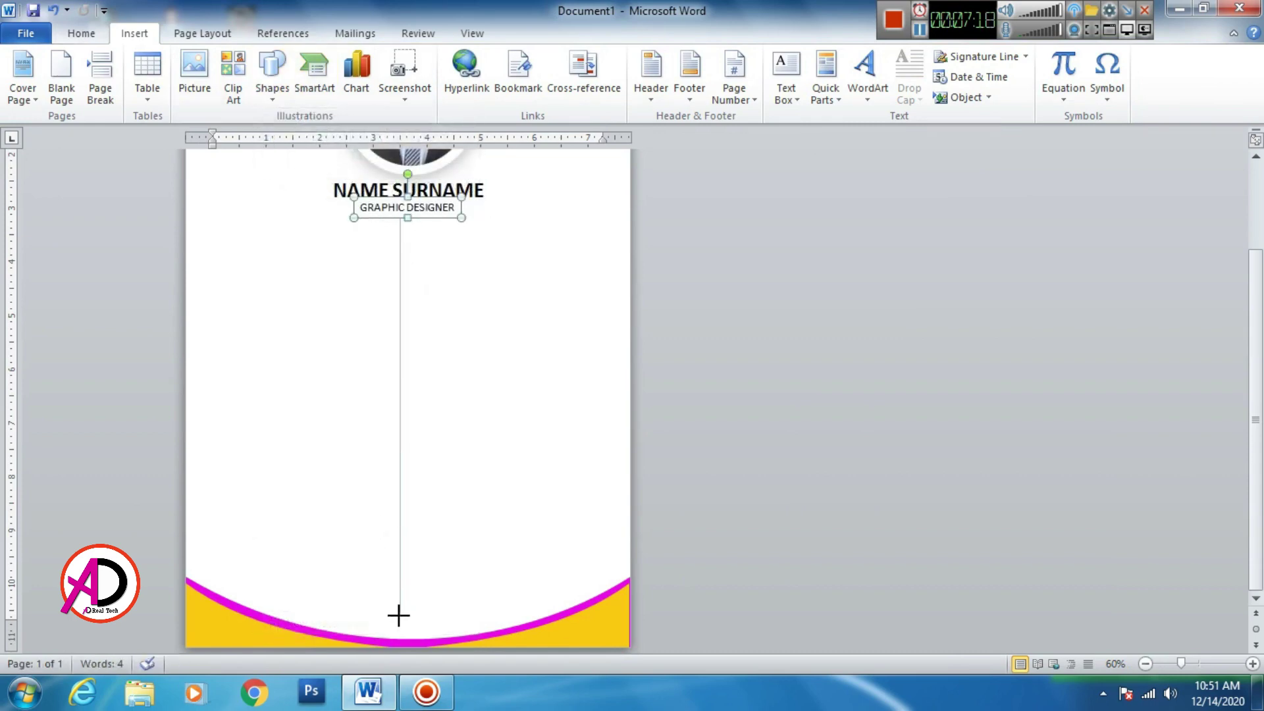
drag(398, 615, 399, 616)
drag(406, 463, 410, 464)
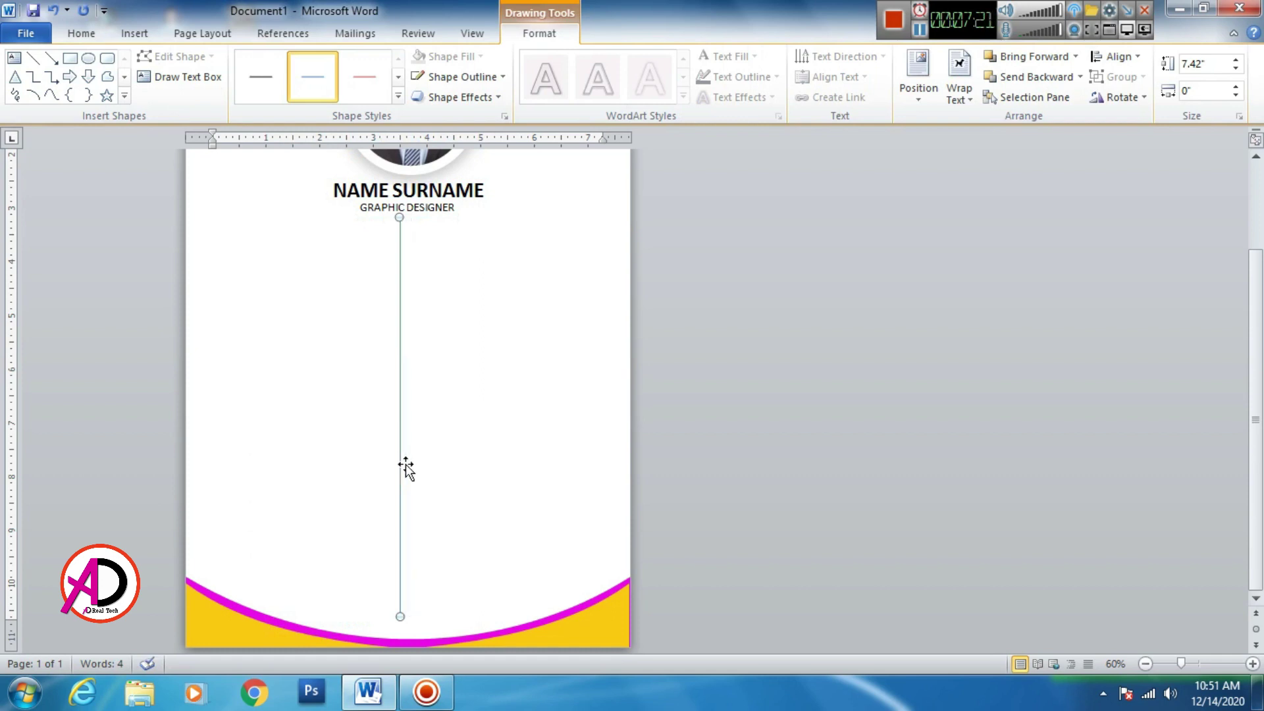
Set the vertical line's outline to black with a 4½ pt weight.
click(457, 76)
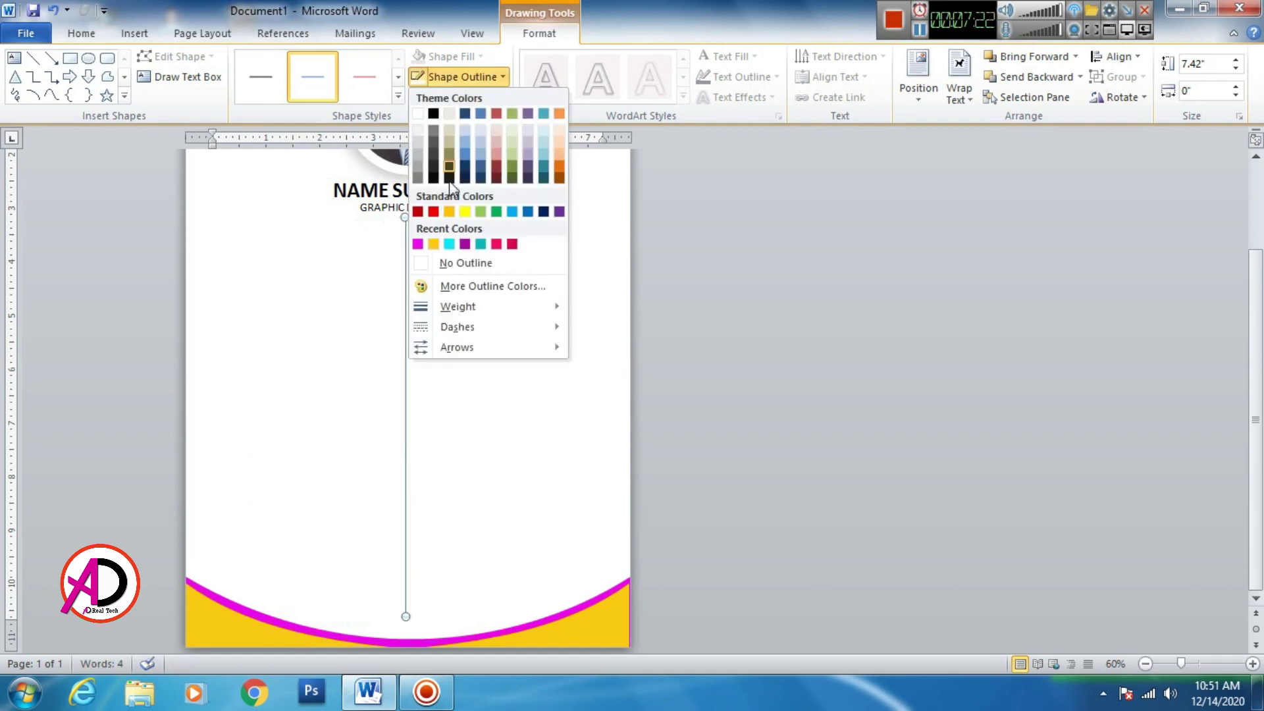
click(433, 113)
click(452, 79)
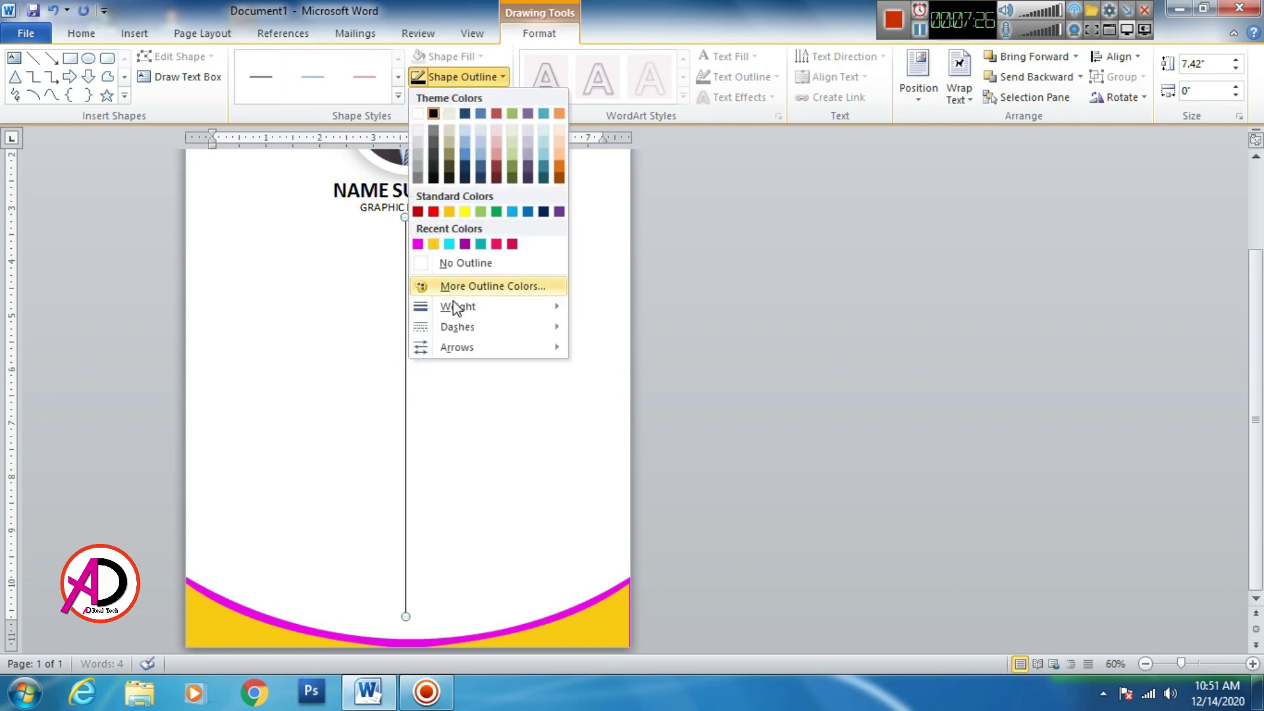
mouse_move(461, 306)
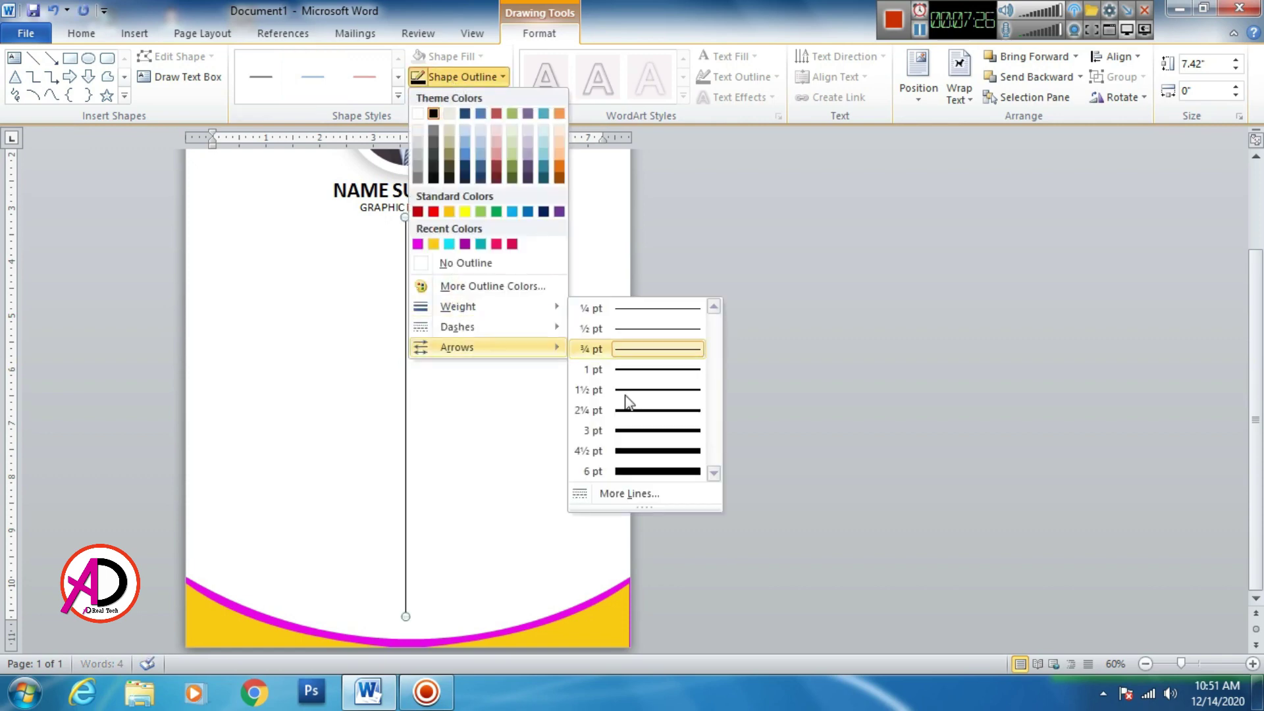
click(627, 452)
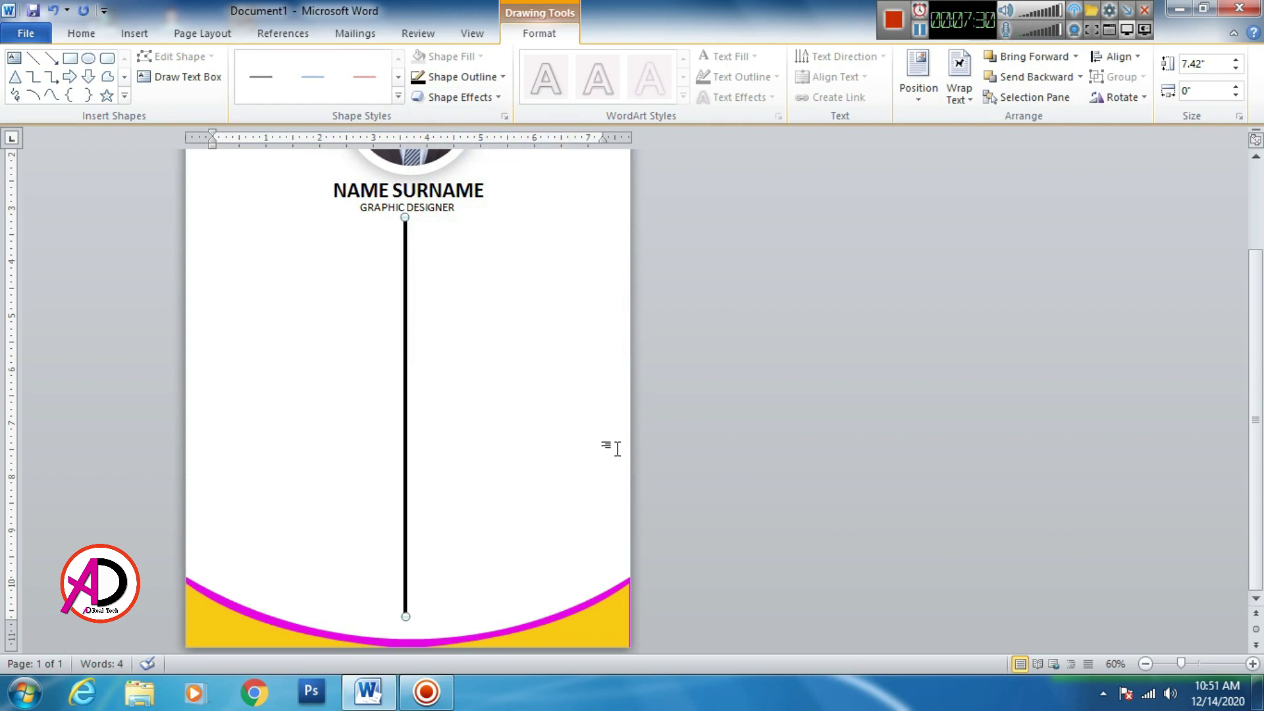